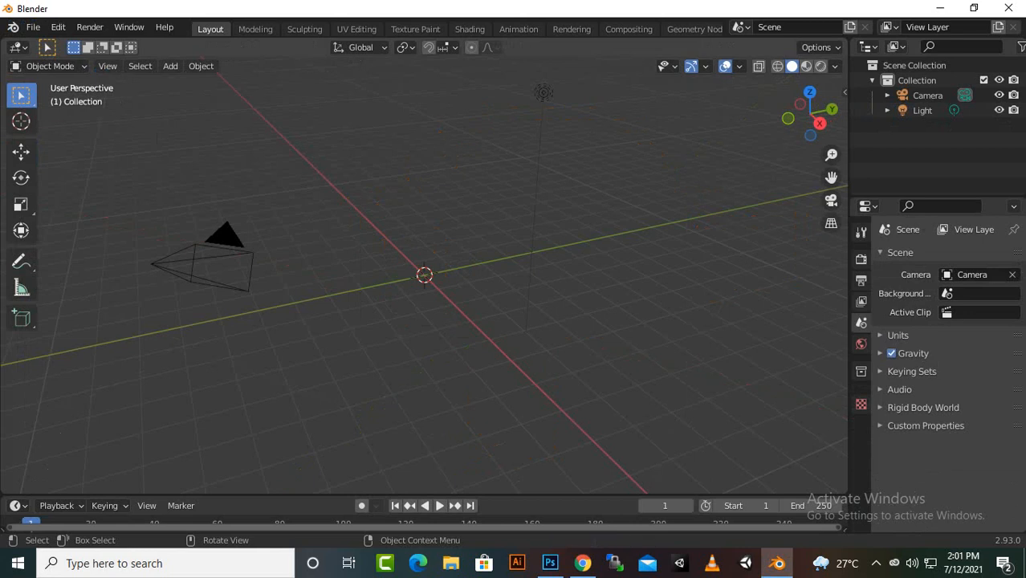
Add a UV sphere mesh at the world origin and enter Edit Mode on it.
{"action": "key", "text": "shift+a"}
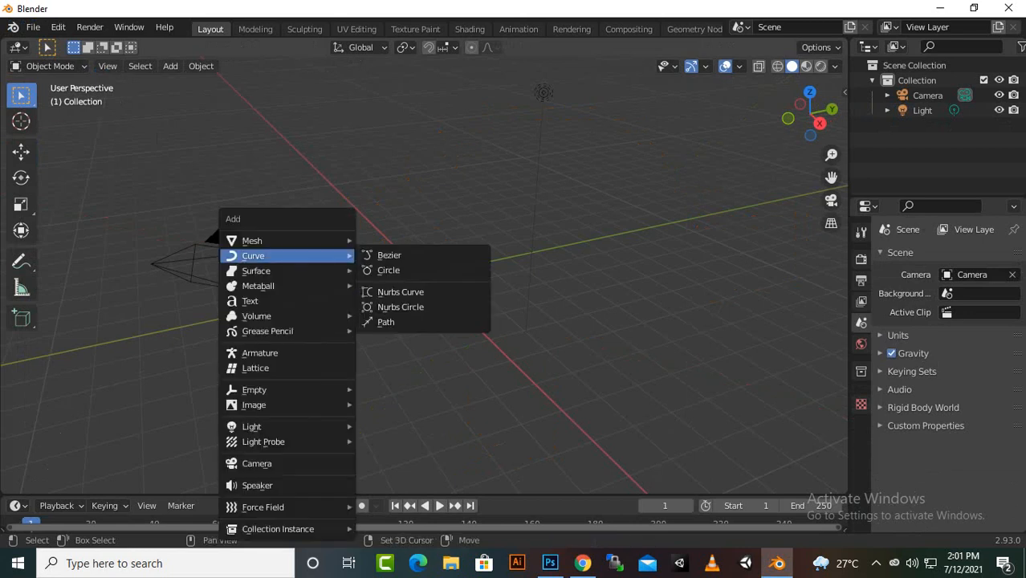
{"action": "mouse_move", "coordinate": [252, 241]}
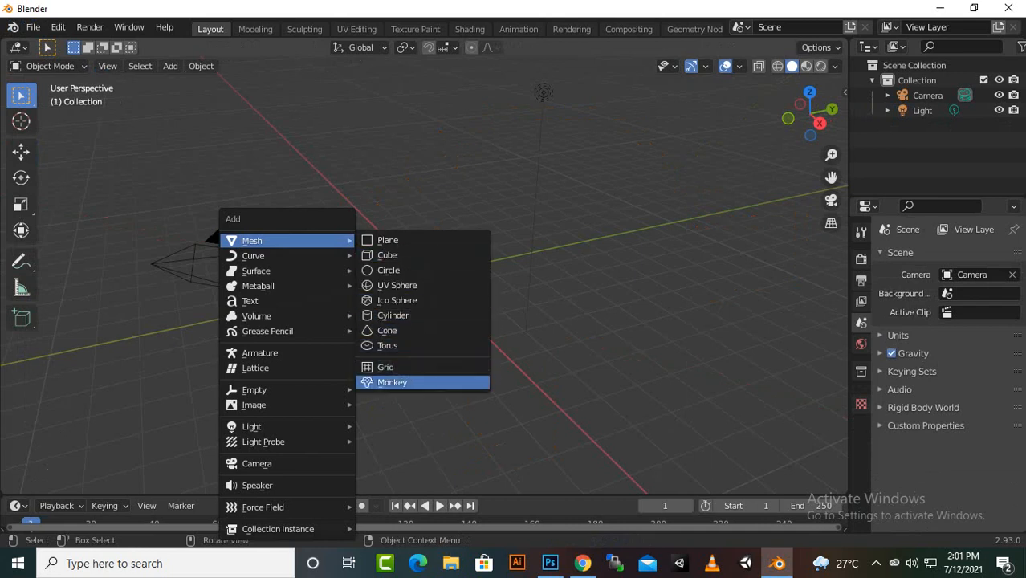
{"action": "left_click", "coordinate": [397, 285]}
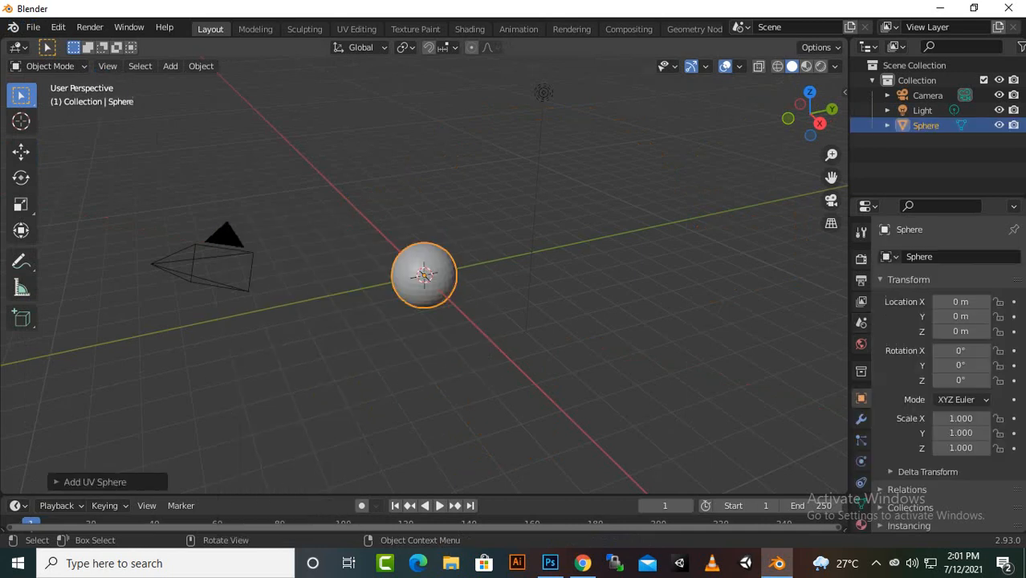
{"action": "scroll", "coordinate": [423, 275], "scroll_direction": "up", "scroll_amount": 5}
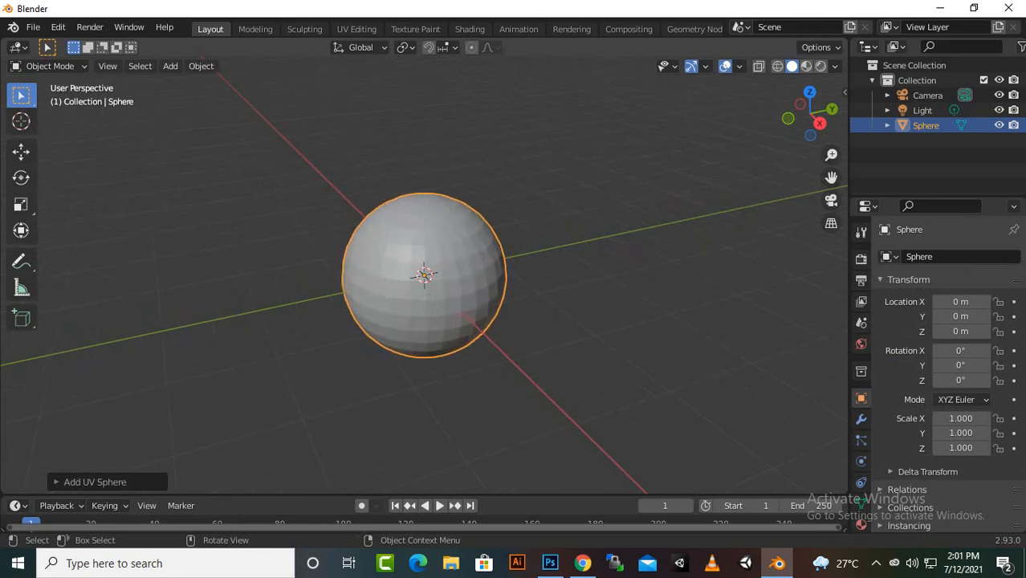
{"action": "key", "text": "Tab"}
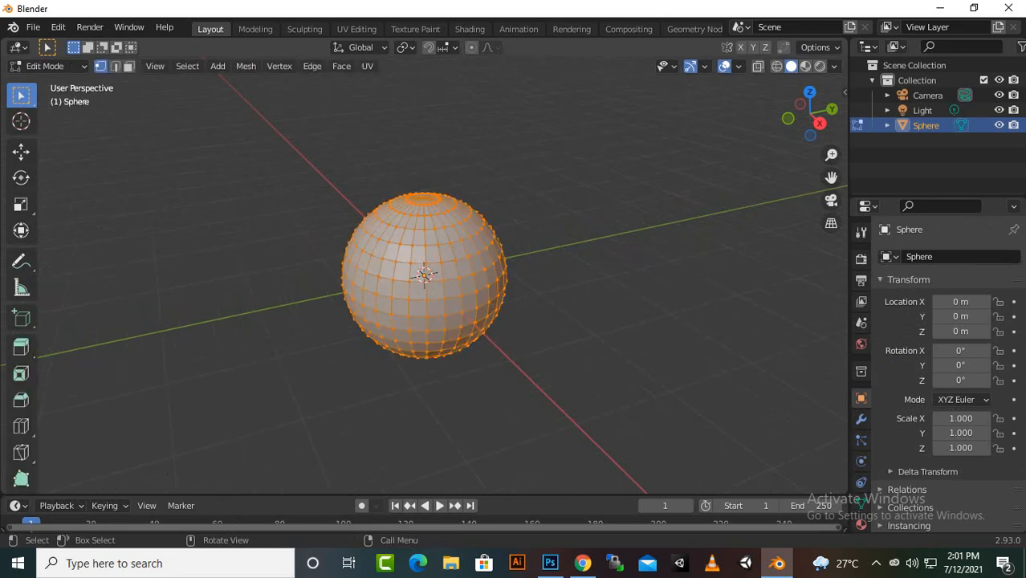
{"action": "key", "text": "Tab"}
{"action": "key", "text": "Tab"}
{"action": "key", "text": "Tab"}
{"action": "key", "text": "Tab"}
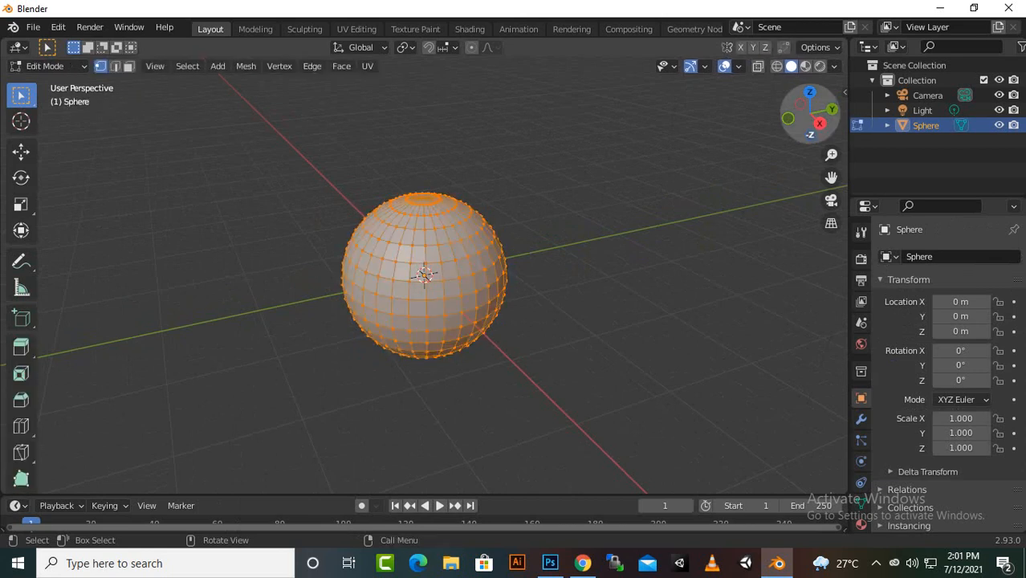
Enable the Screencast Keys overlay and clear the sphere's vertex selection.
{"action": "key", "text": "n"}
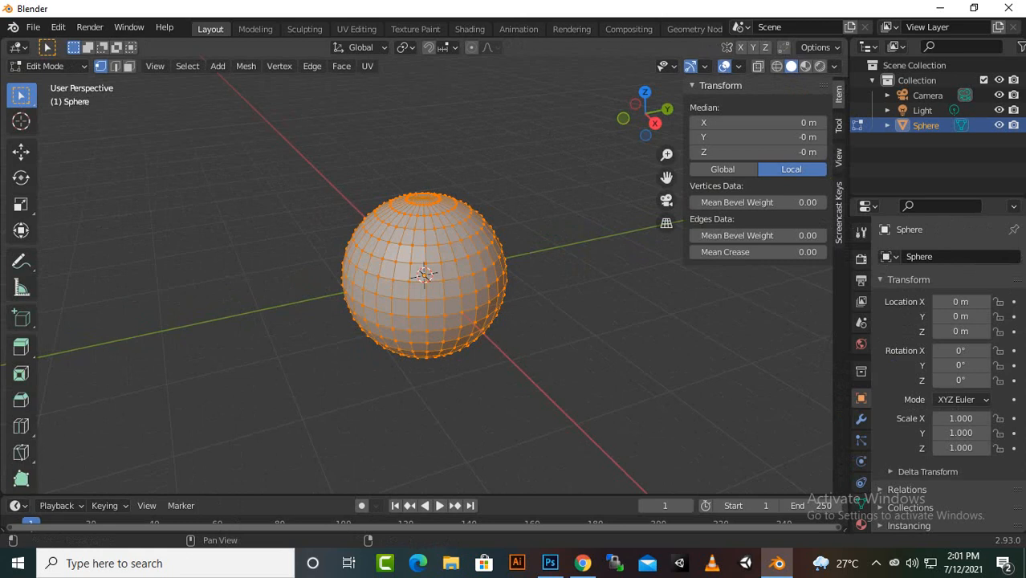
{"action": "left_click", "coordinate": [838, 213]}
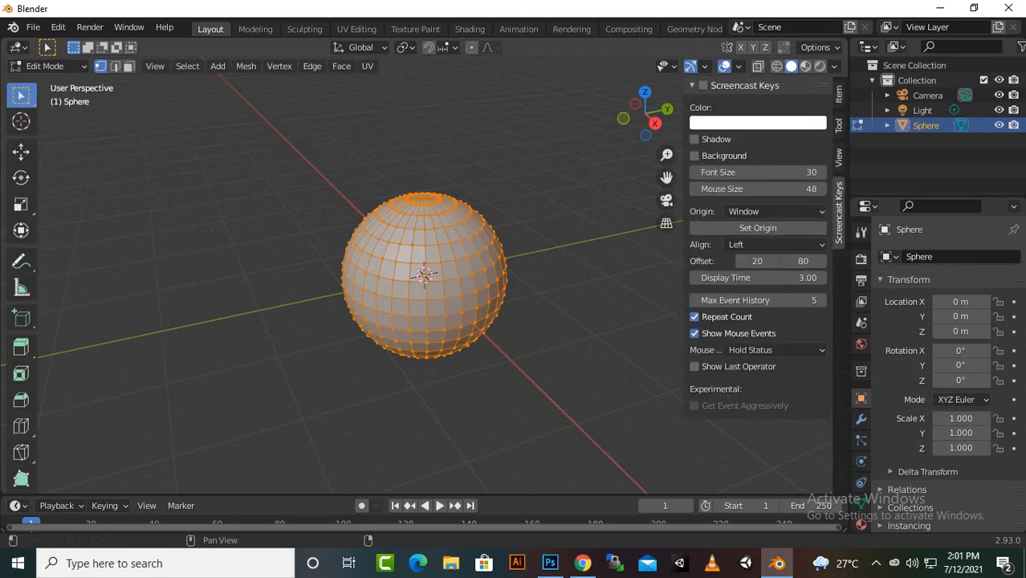
{"action": "left_click", "coordinate": [703, 85]}
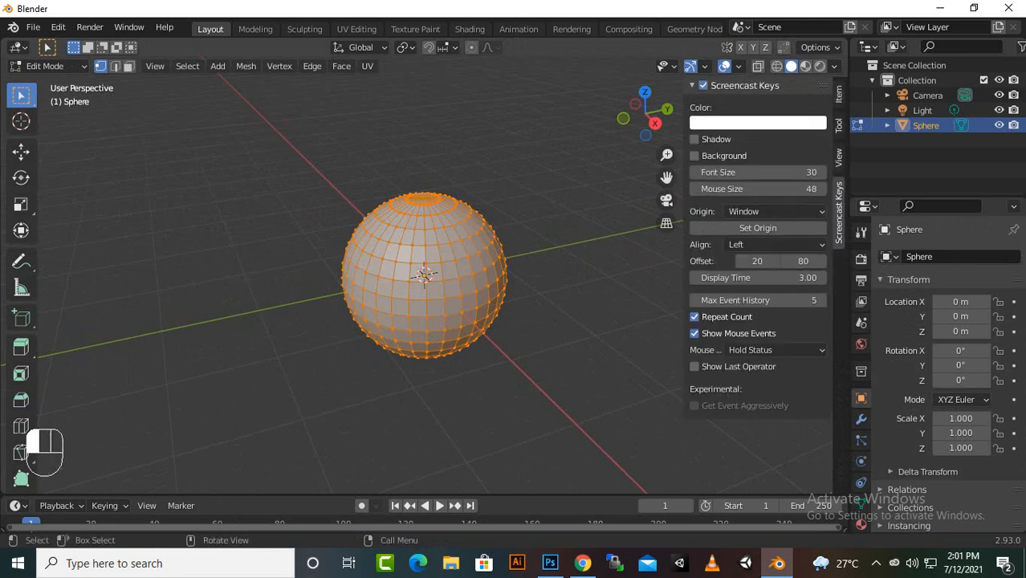
{"action": "left_click", "coordinate": [574, 193]}
{"action": "key", "text": "n"}
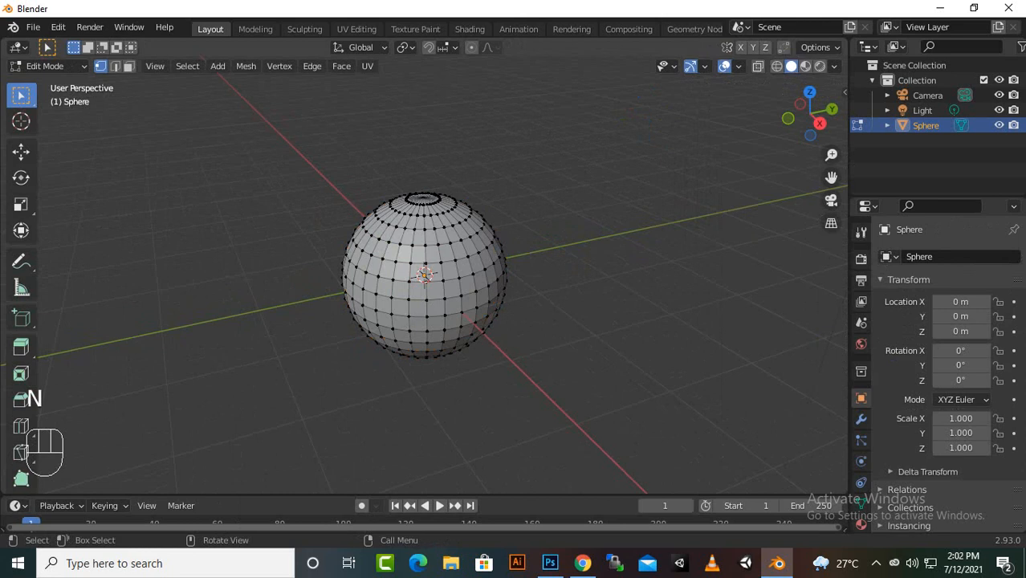
Select the horizontal edge loop around the upper part of the sphere.
{"action": "scroll", "coordinate": [424, 275], "scroll_direction": "up", "scroll_amount": 3}
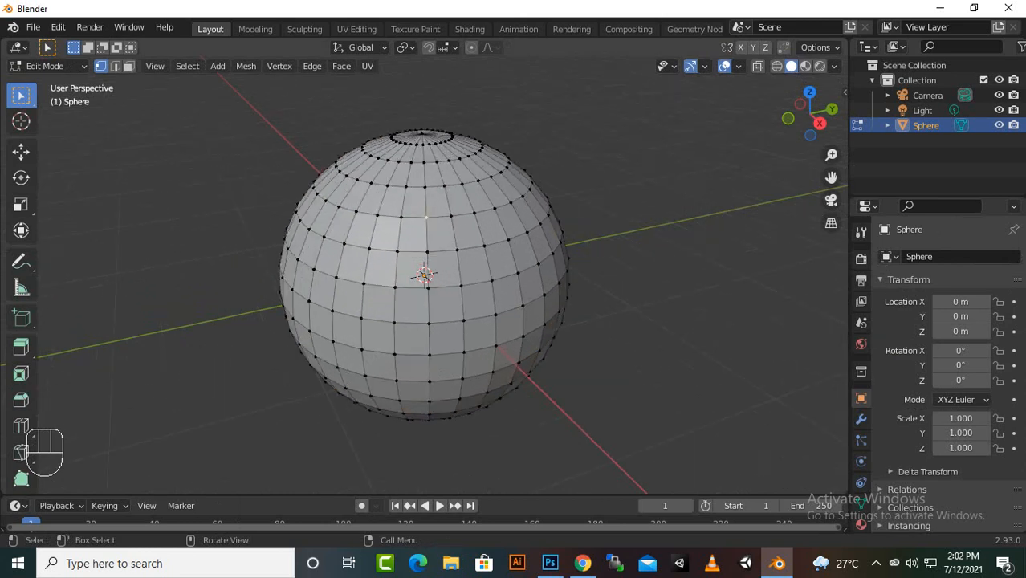
{"action": "scroll", "coordinate": [423, 275], "scroll_direction": "up", "scroll_amount": 2}
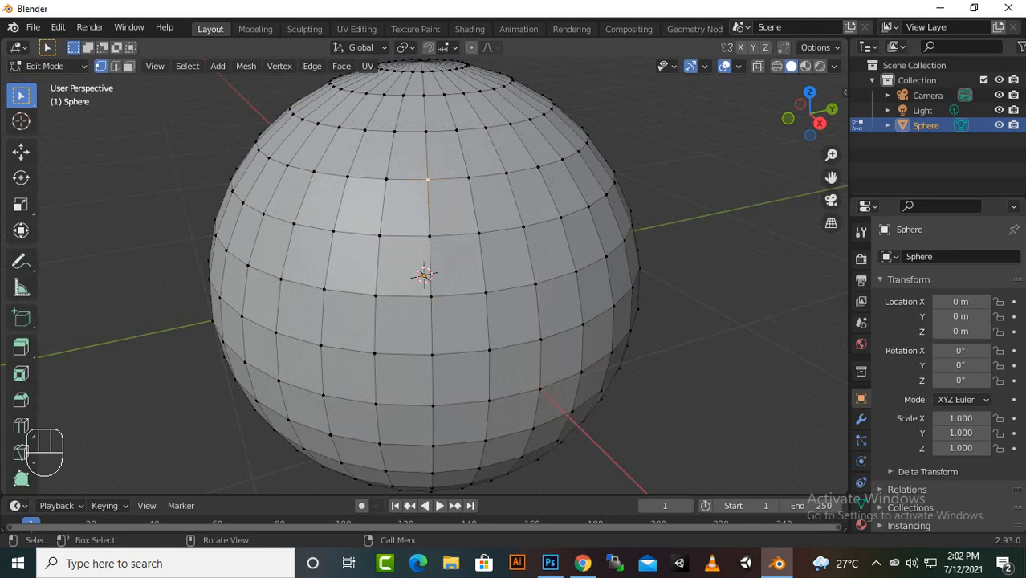
{"action": "key", "text": "alt"}
{"action": "left_click", "coordinate": [435, 179], "text": "alt"}
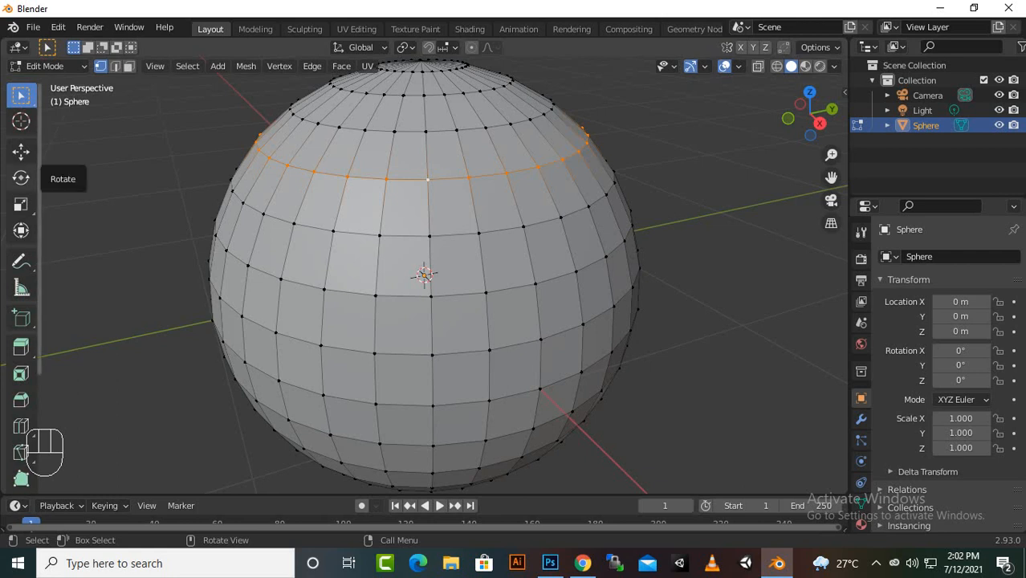
Try moving the selected horizontal loop along Y and scaling it, and undo both changes.
{"action": "left_click", "coordinate": [21, 151]}
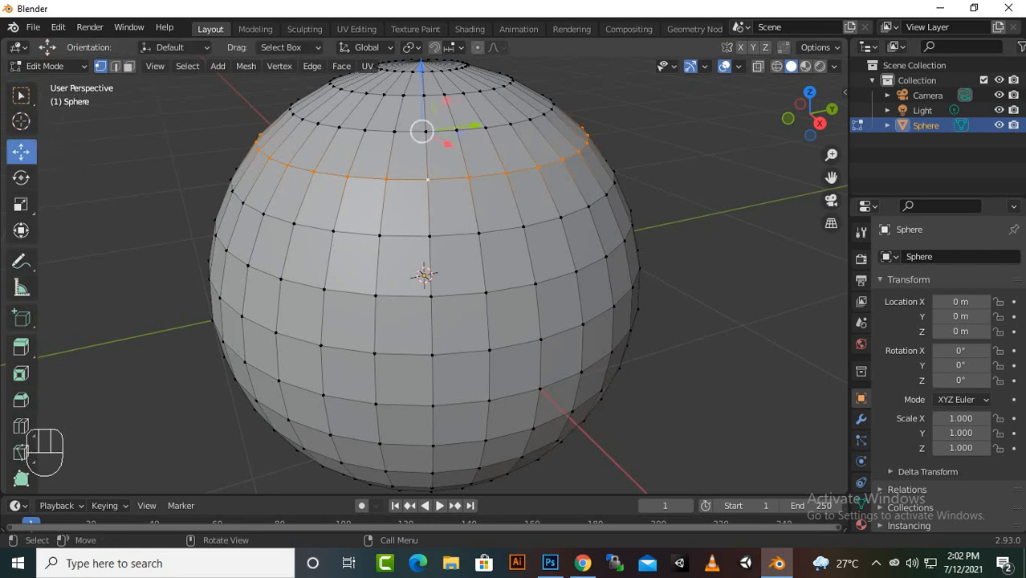
{"action": "left_click_drag", "start_coordinate": [475, 125], "coordinate": [409, 132]}
{"action": "left_click", "coordinate": [21, 204]}
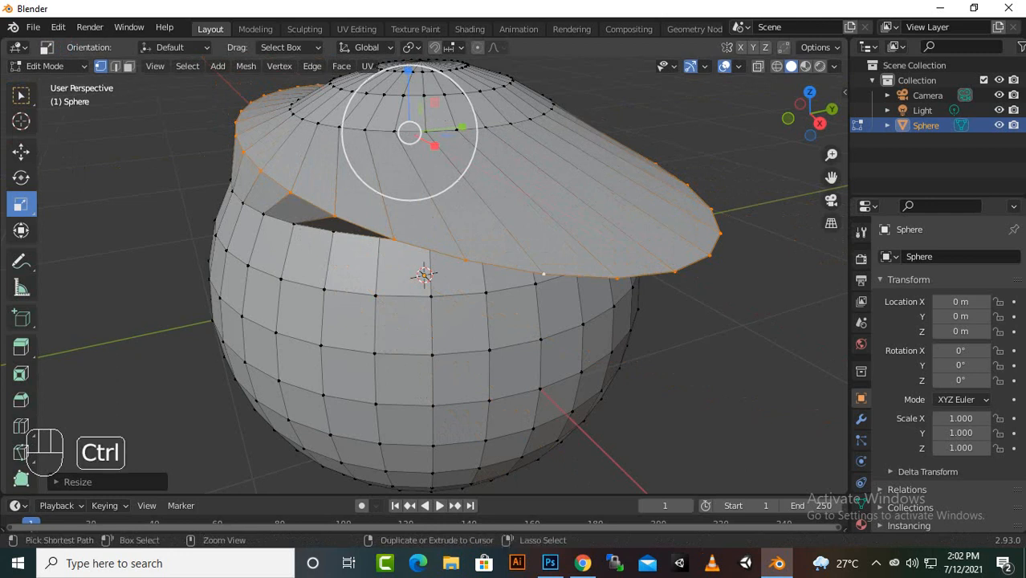
{"action": "key", "text": "ctrl+z"}
{"action": "key", "text": "ctrl+z"}
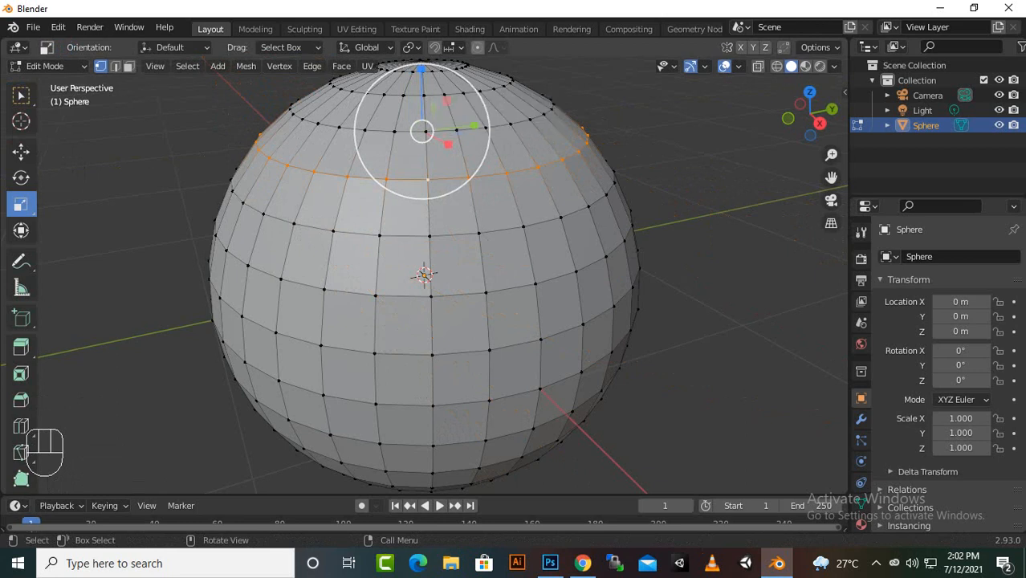
Try scaling the selected loop with proportional editing, undo it, and switch to the Move tool with proportional editing off.
{"action": "left_click", "coordinate": [477, 47]}
{"action": "mouse_move", "coordinate": [423, 129]}
{"action": "left_mouse_down"}
{"action": "mouse_move", "coordinate": [419, 108]}
{"action": "mouse_move", "coordinate": [426, 120]}
{"action": "mouse_move", "coordinate": [392, 126]}
{"action": "mouse_move", "coordinate": [403, 119]}
{"action": "mouse_move", "coordinate": [421, 128]}
{"action": "left_mouse_up"}
{"action": "key", "text": "ctrl+z"}
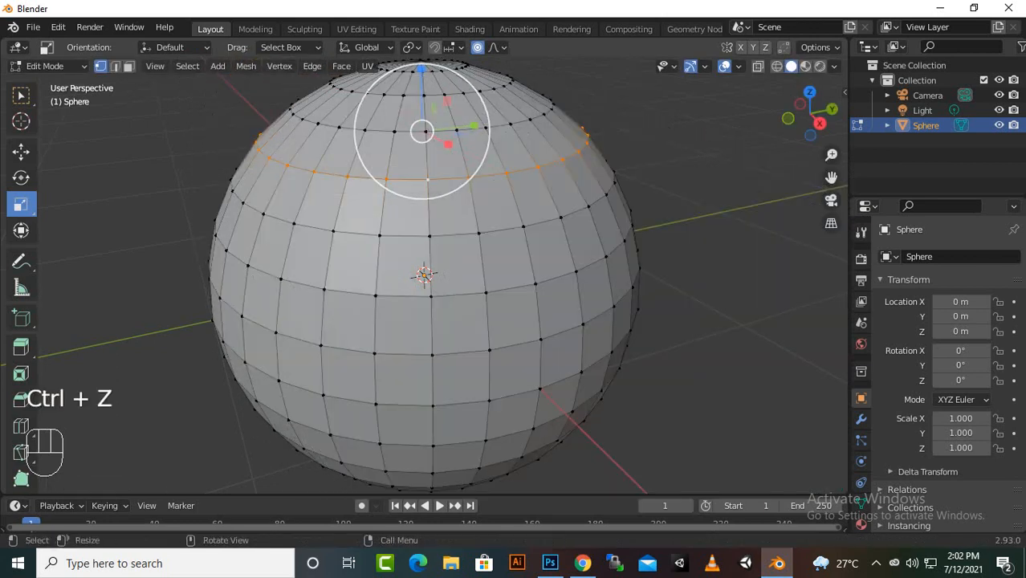
{"action": "left_click", "coordinate": [21, 151]}
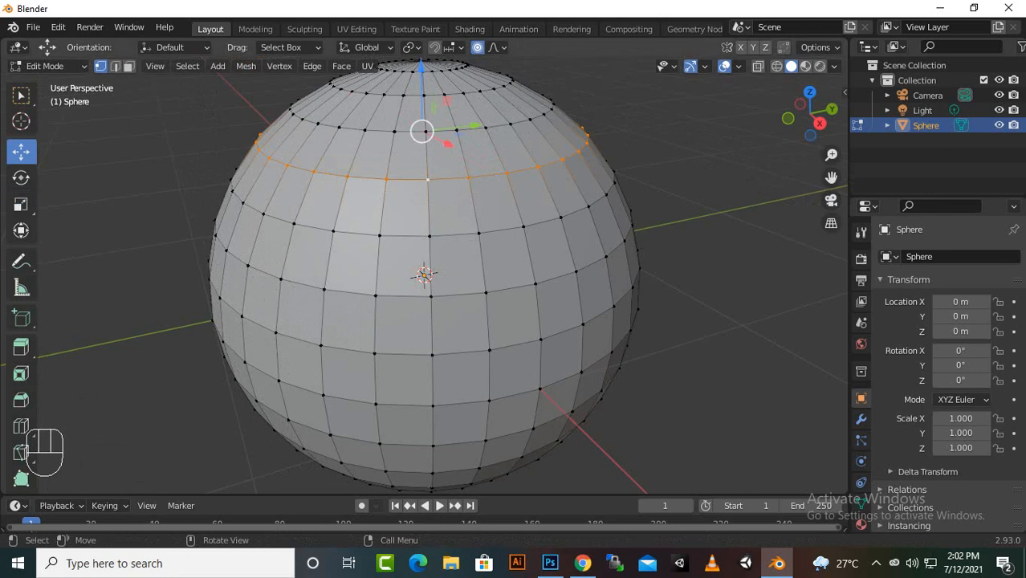
{"action": "key", "text": "o"}
Select a vertical edge loop on the sphere and examine where it ends at the upper pole.
{"action": "key", "text": "alt"}
{"action": "left_click", "coordinate": [529, 256], "text": "alt"}
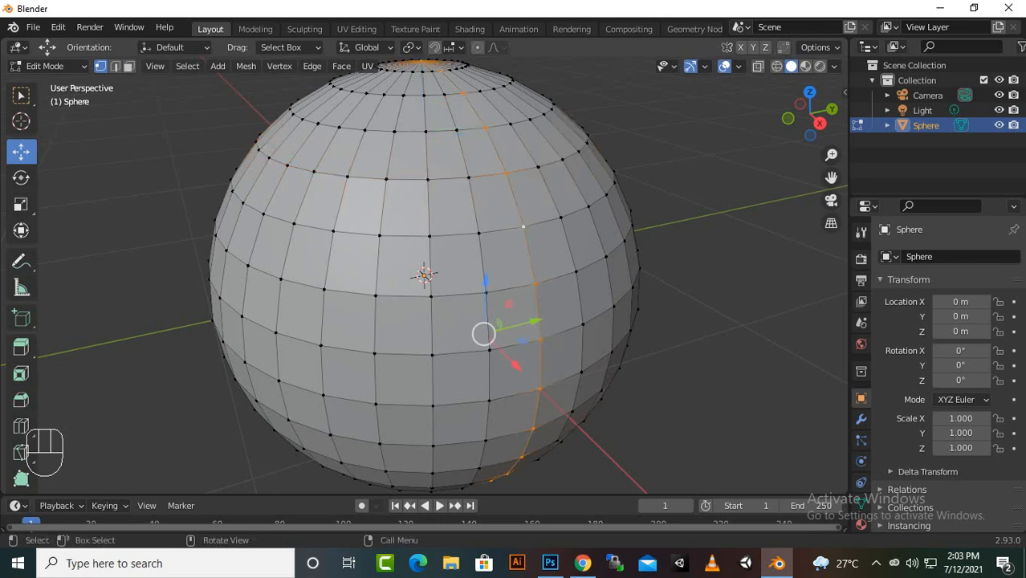
{"action": "middle_click_drag", "start_coordinate": [482, 281], "coordinate": [496, 377]}
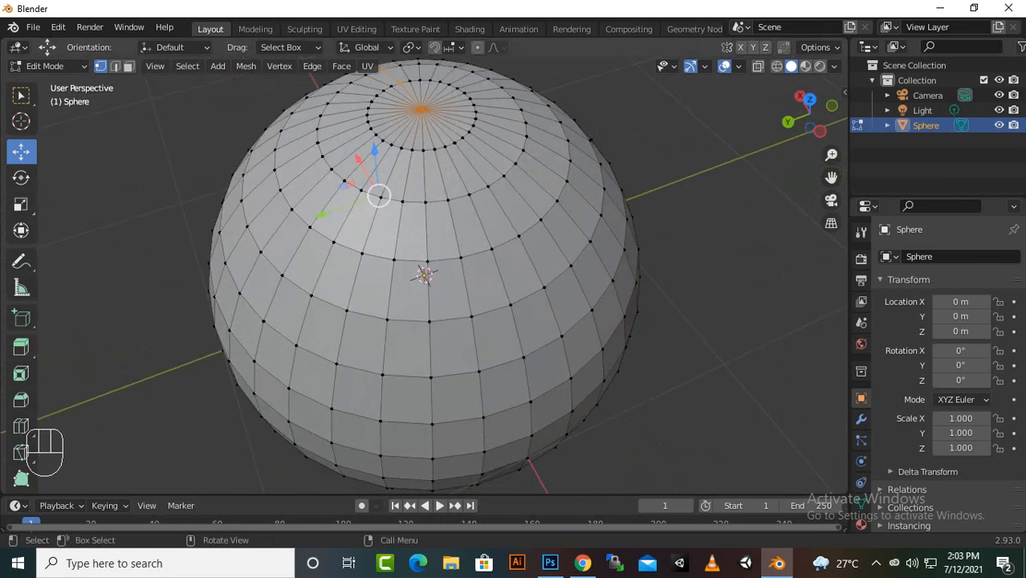
{"action": "middle_click_drag", "start_coordinate": [496, 377], "coordinate": [499, 435]}
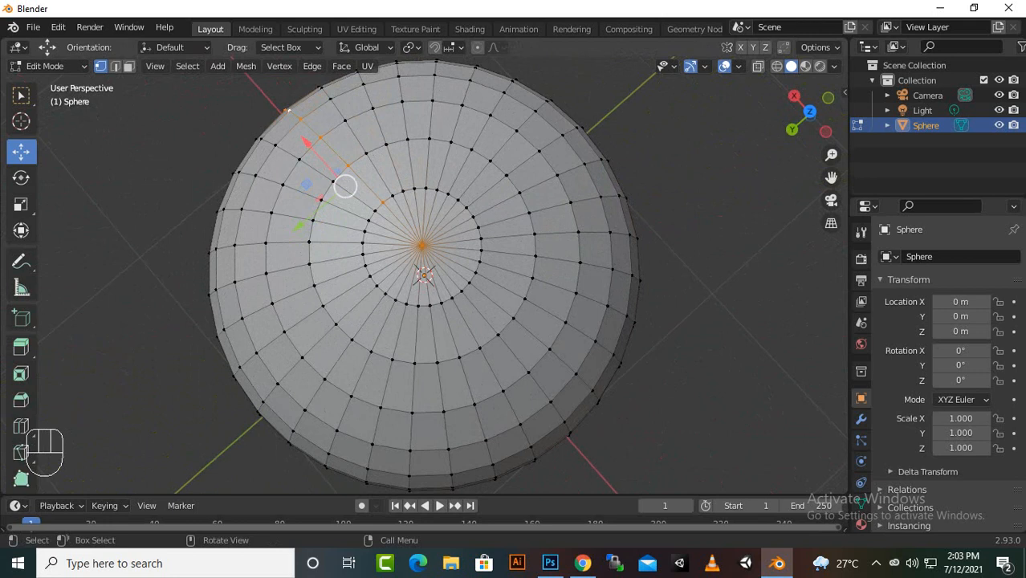
{"action": "scroll", "coordinate": [425, 277], "scroll_direction": "up", "scroll_amount": 5}
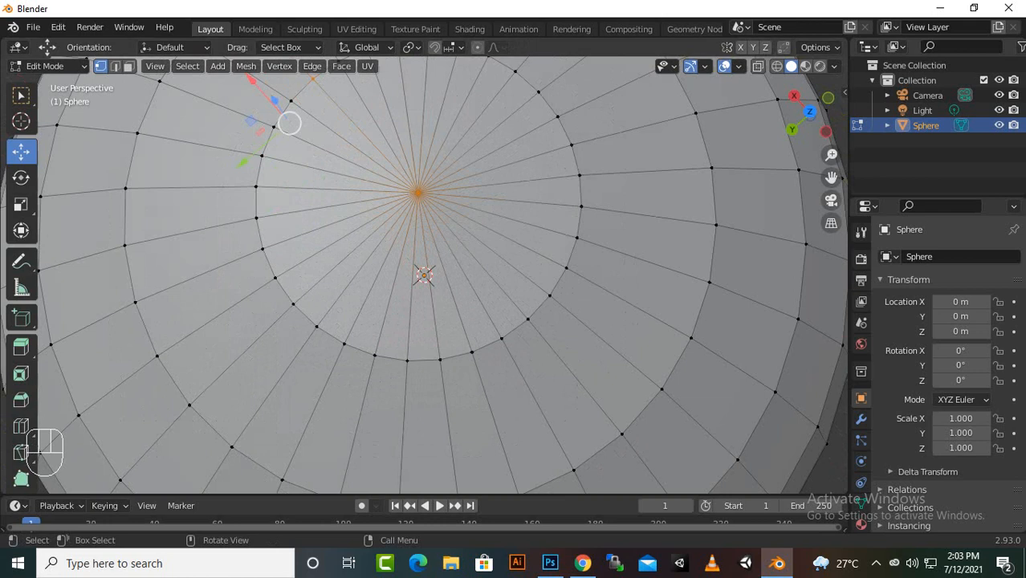
{"action": "scroll", "coordinate": [423, 274], "scroll_direction": "down", "scroll_amount": 6}
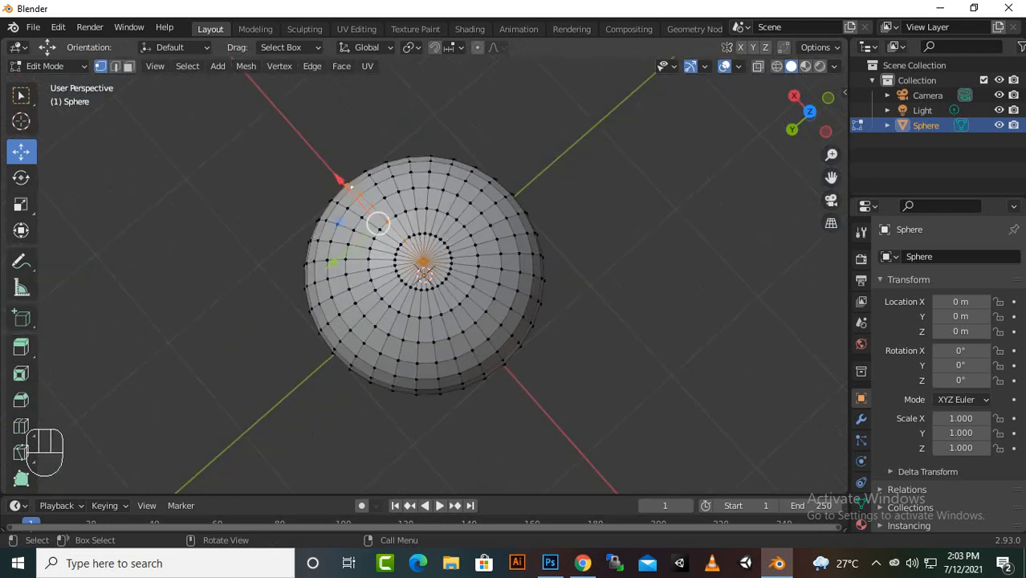
{"action": "scroll", "coordinate": [423, 273], "scroll_direction": "up", "scroll_amount": 3}
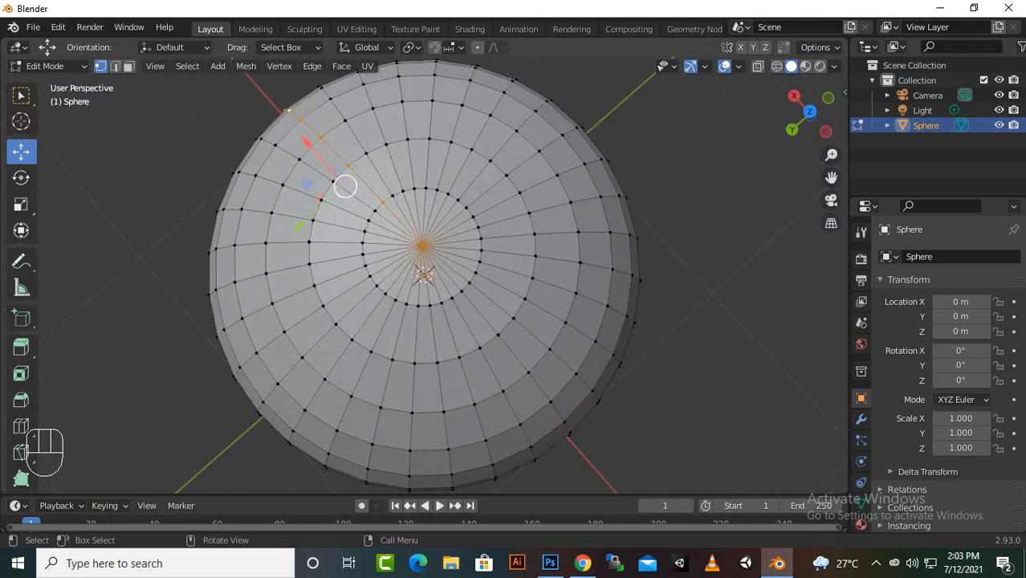
{"action": "middle_click_drag", "start_coordinate": [423, 275], "coordinate": [470, 207]}
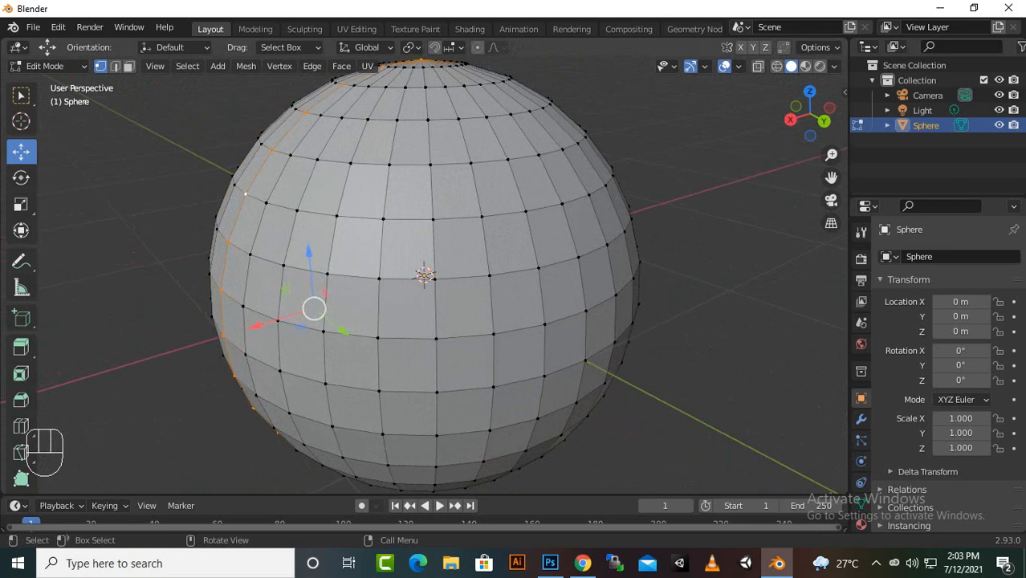
In face selection mode, triangulate a block of adjacent quads on the sphere's upper half and clear the selection.
{"action": "mouse_move", "coordinate": [401, 176]}
{"action": "left_mouse_down"}
{"action": "mouse_move", "coordinate": [496, 251]}
{"action": "mouse_move", "coordinate": [496, 269]}
{"action": "left_mouse_up"}
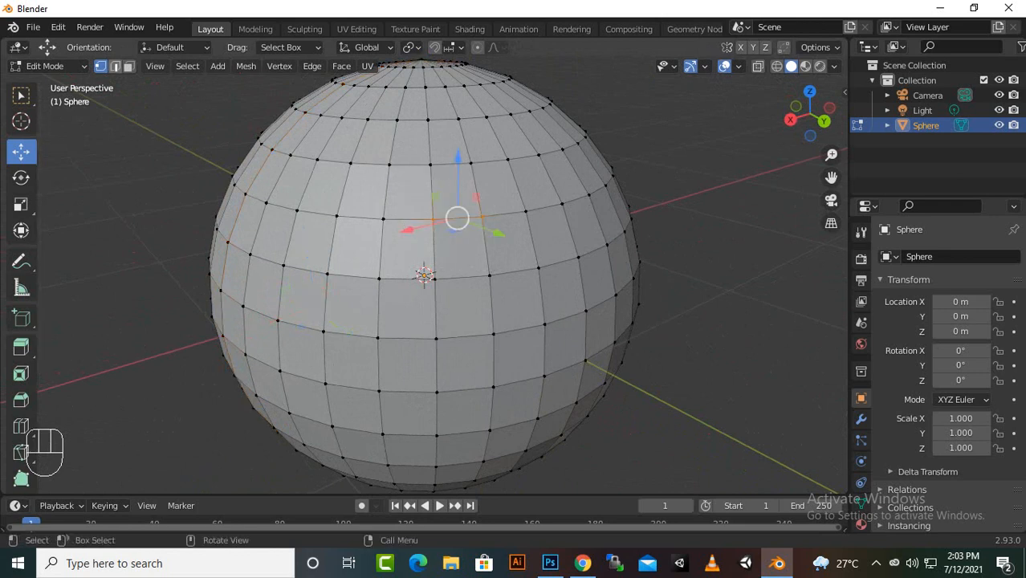
{"action": "left_click", "coordinate": [129, 66]}
{"action": "left_click_drag", "start_coordinate": [398, 175], "coordinate": [541, 265]}
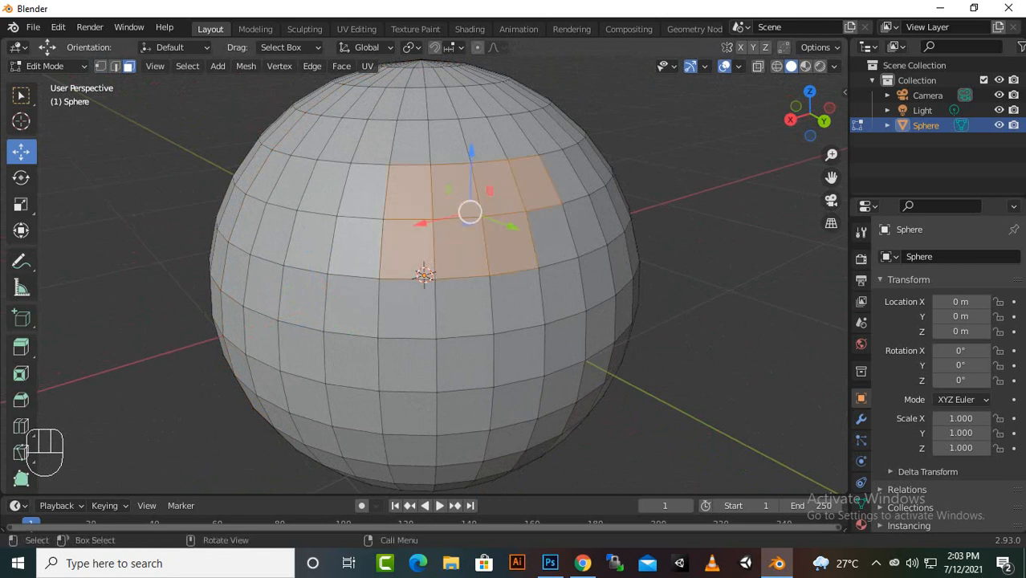
{"action": "right_click", "coordinate": [443, 193]}
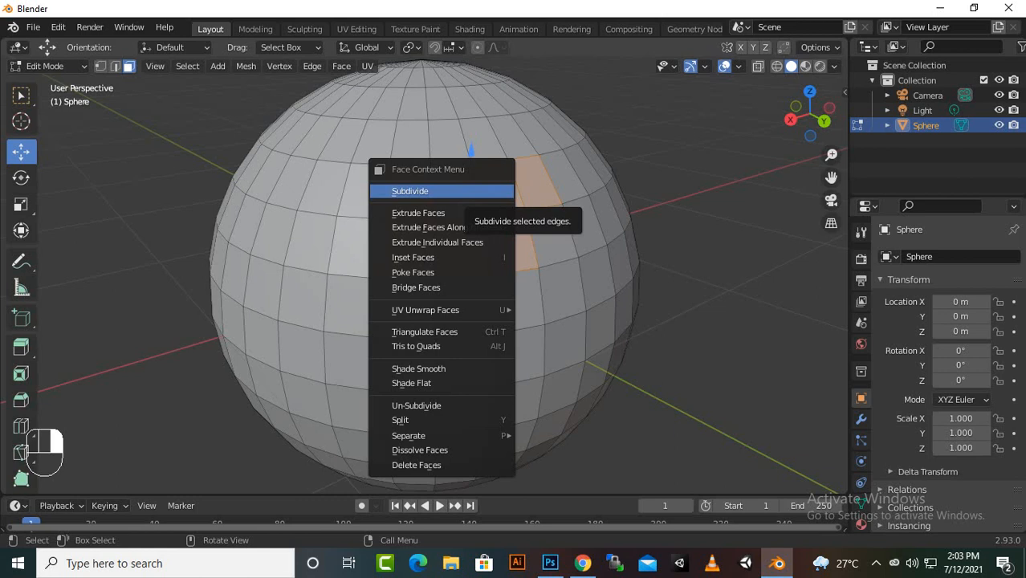
{"action": "left_click", "coordinate": [425, 332]}
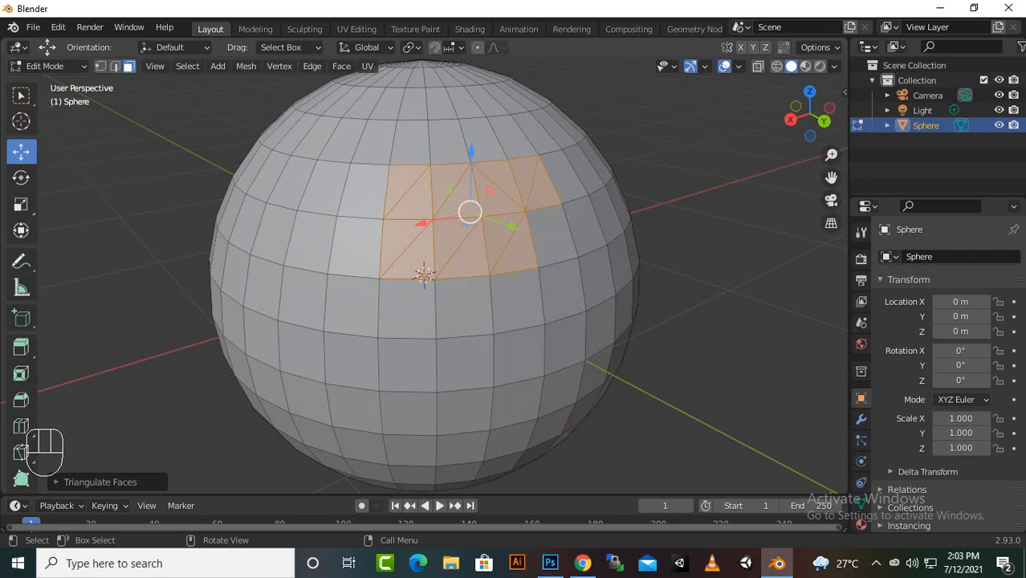
{"action": "key", "text": "alt+a"}
{"action": "scroll", "coordinate": [424, 275], "scroll_direction": "up", "scroll_amount": 2}
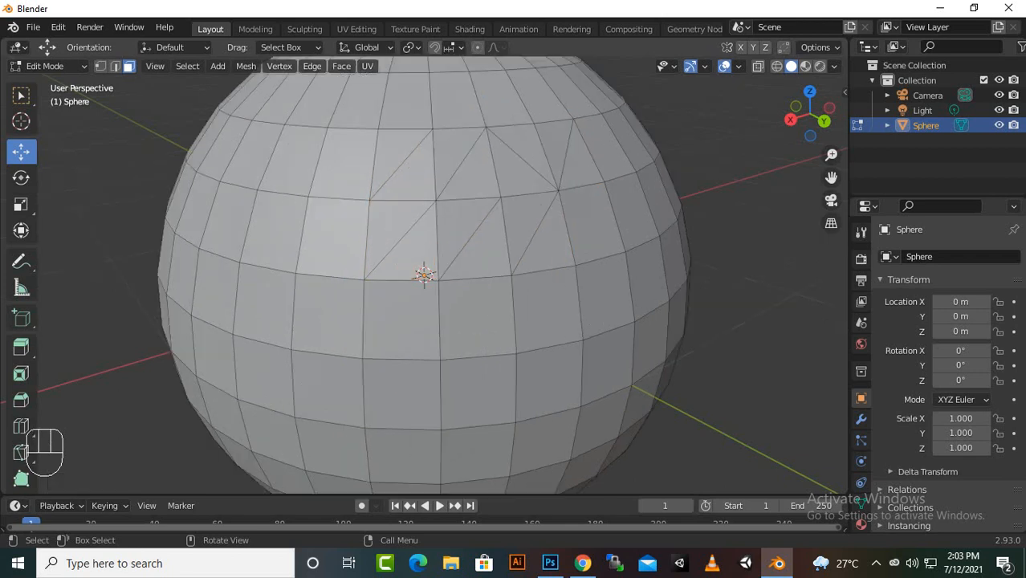
{"action": "scroll", "coordinate": [424, 275], "scroll_direction": "down", "scroll_amount": 2}
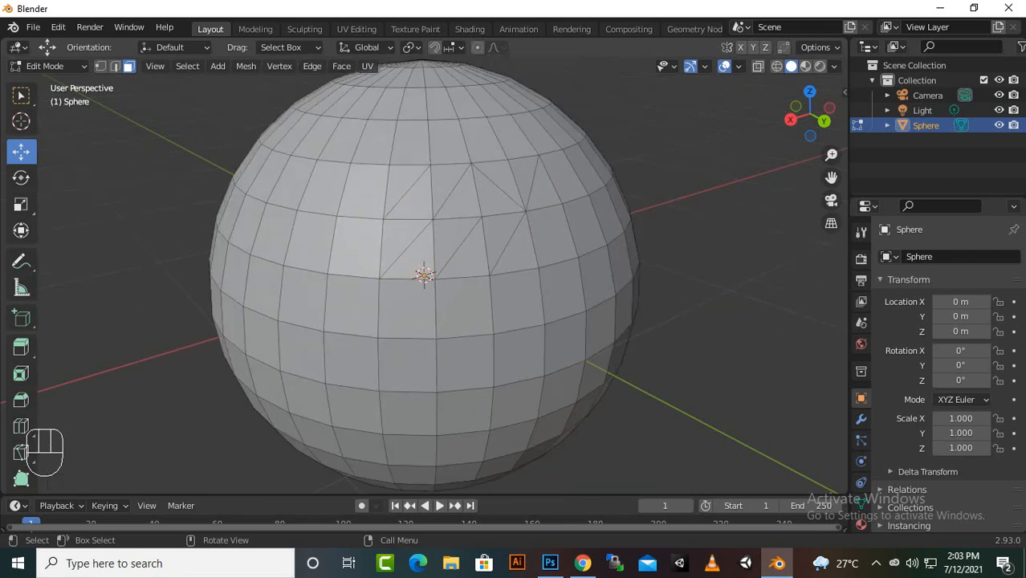
Select a vertical loop of quads beside the triangulated faces and switch to edge selection mode.
{"action": "key", "text": "alt"}
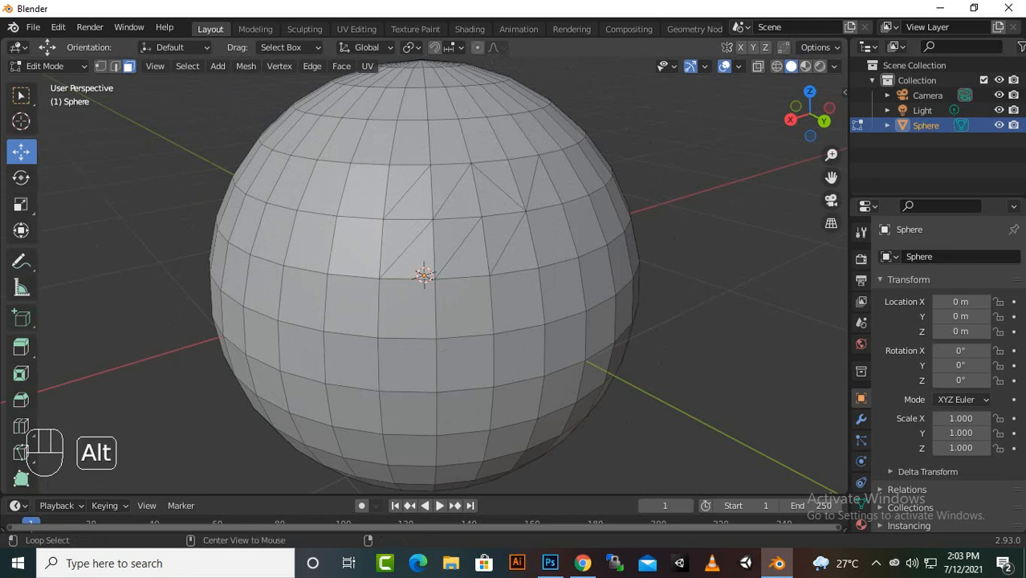
{"action": "left_click", "coordinate": [291, 183], "text": "alt"}
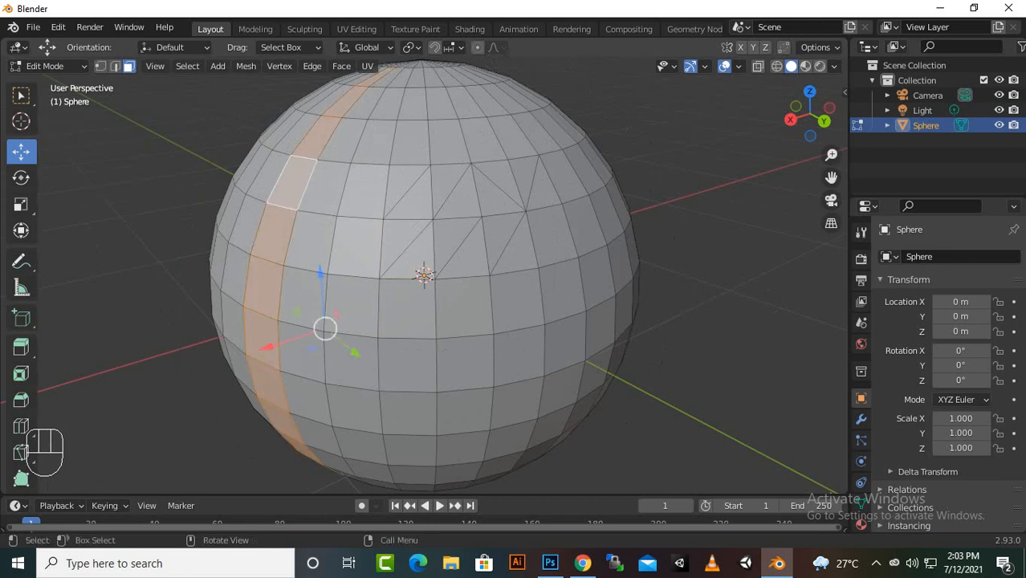
{"action": "left_click", "coordinate": [292, 183]}
{"action": "left_click", "coordinate": [311, 243], "text": "alt"}
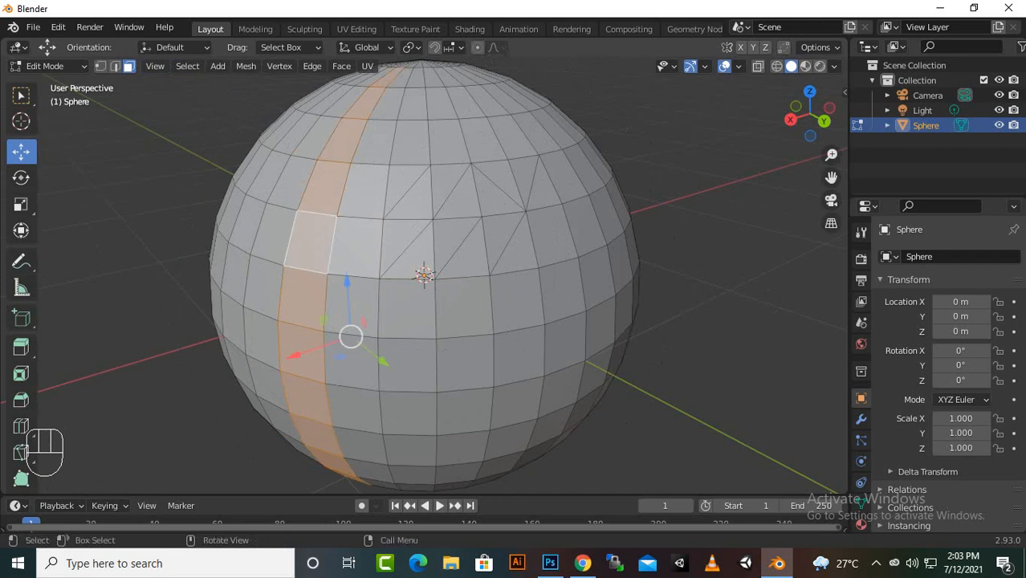
{"action": "left_click", "coordinate": [114, 66]}
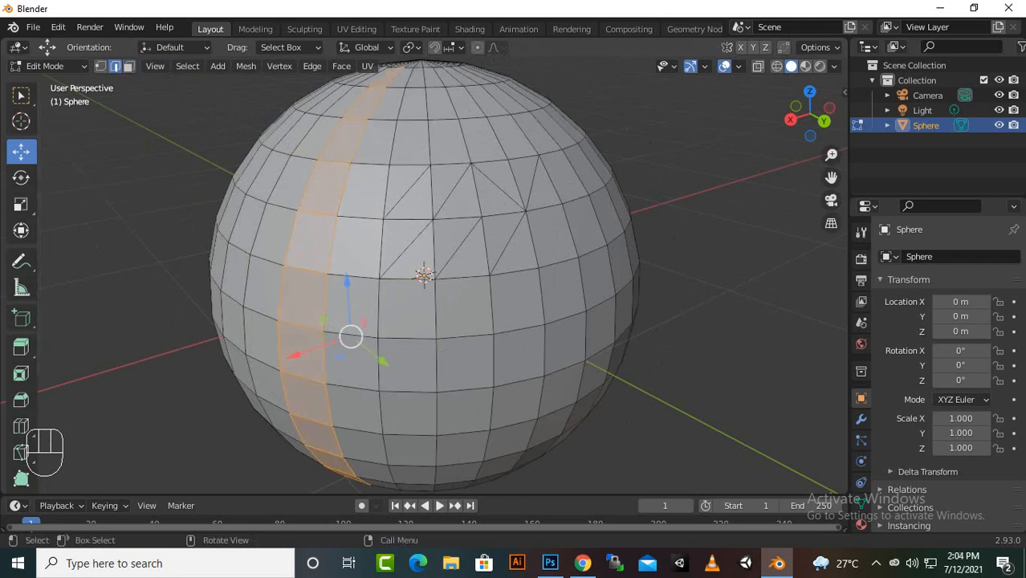
Clear the selection and select the horizontal edge loop that runs into the triangulated faces on the sphere's upper half.
{"action": "left_click", "coordinate": [144, 193]}
{"action": "left_click", "coordinate": [317, 213], "text": "alt"}
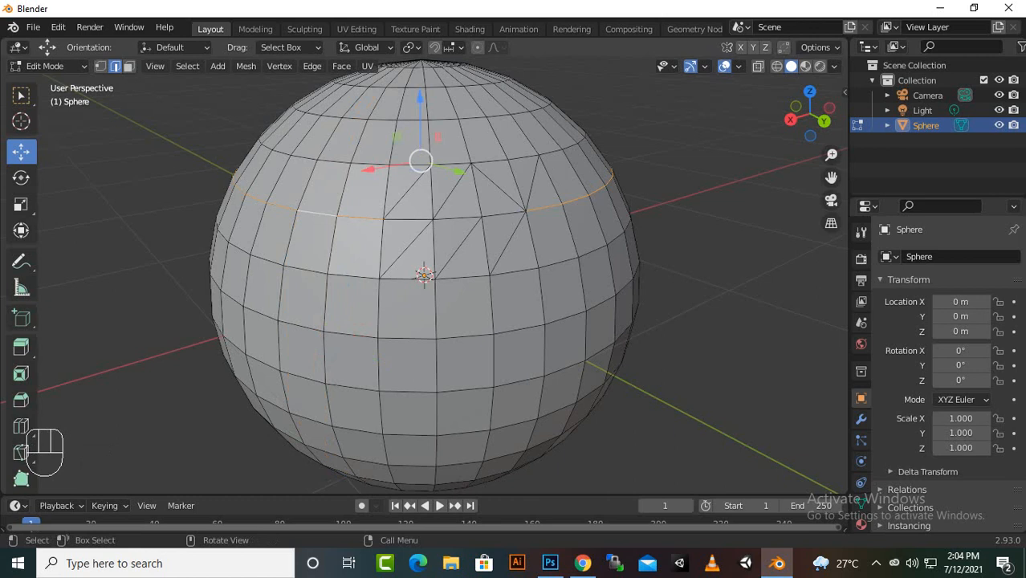
{"action": "scroll", "coordinate": [424, 273], "scroll_direction": "up", "scroll_amount": 2}
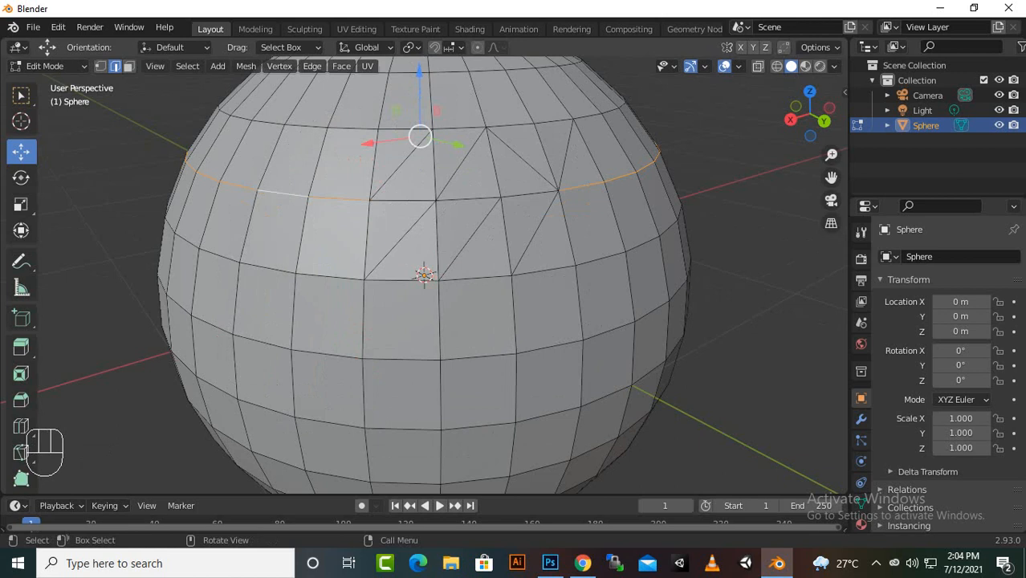
Switch to vertex selection mode and select a vertical vertex loop on the plain quads beside the triangulated faces.
{"action": "key", "text": "1"}
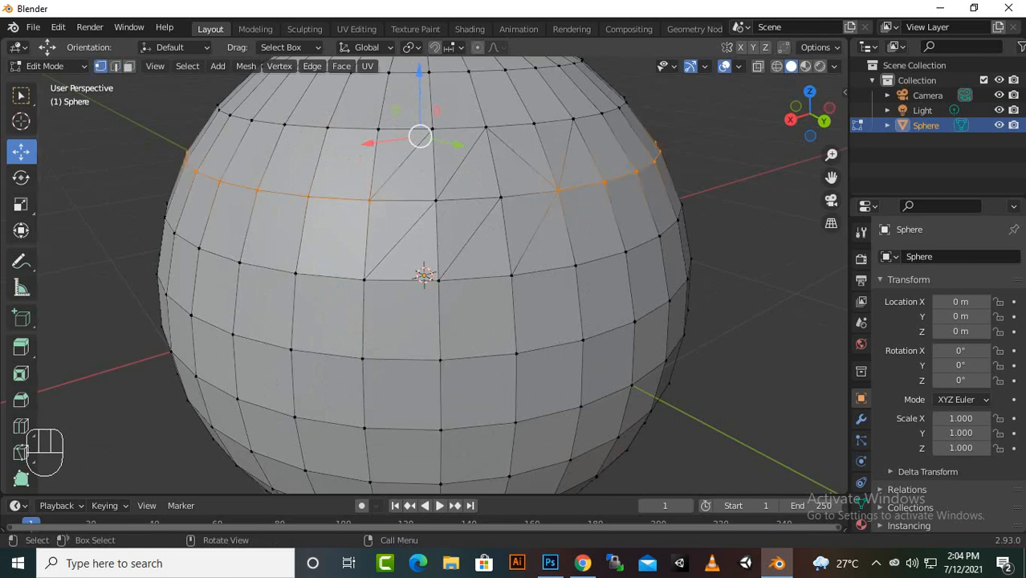
{"action": "key", "text": "alt"}
{"action": "left_click", "coordinate": [235, 365], "text": "alt"}
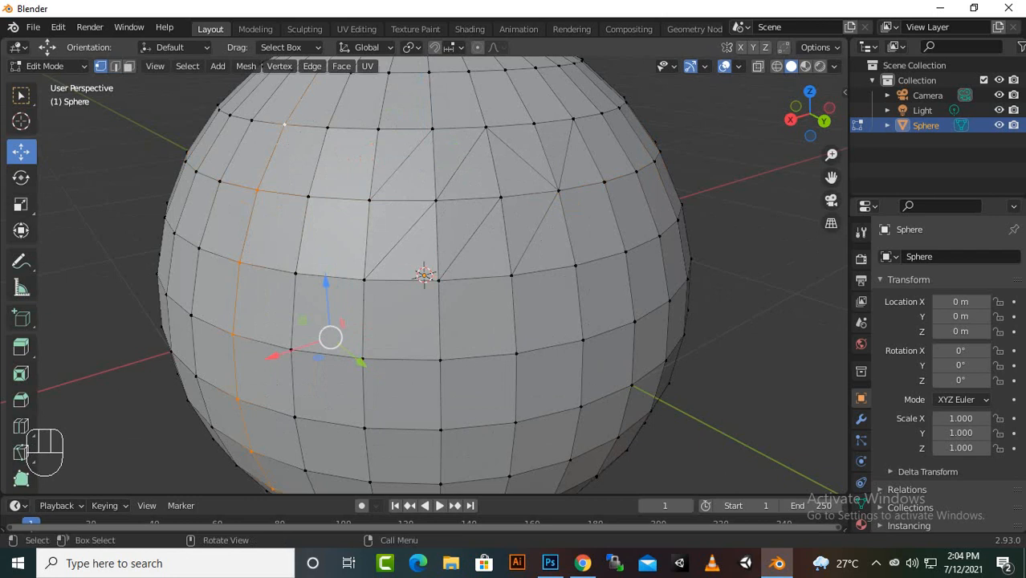
{"action": "scroll", "coordinate": [424, 275], "scroll_direction": "down", "scroll_amount": 3}
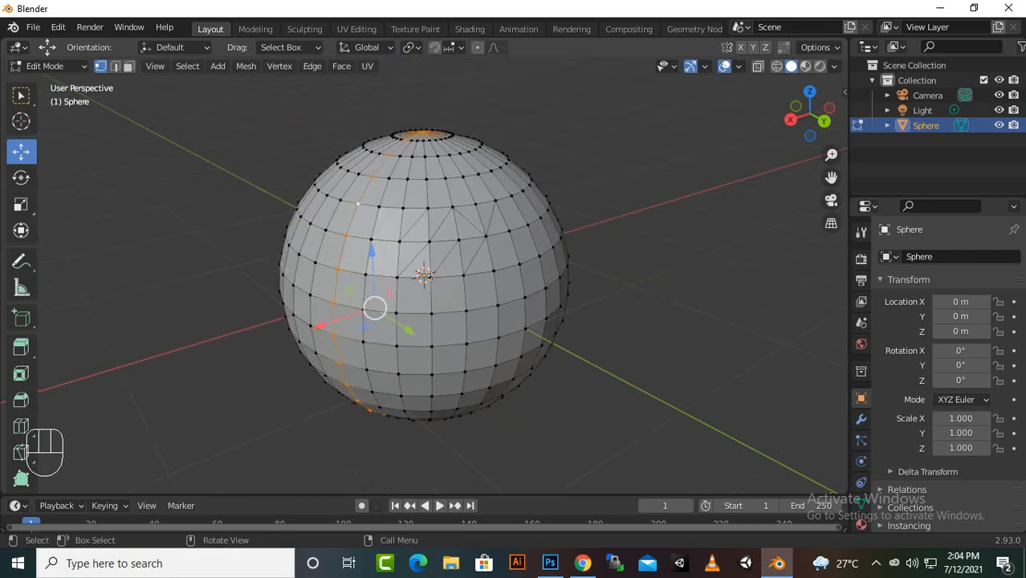
Switch to face selection mode and select the horizontal ring of quads directly above the triangulated faces.
{"action": "left_click", "coordinate": [128, 66]}
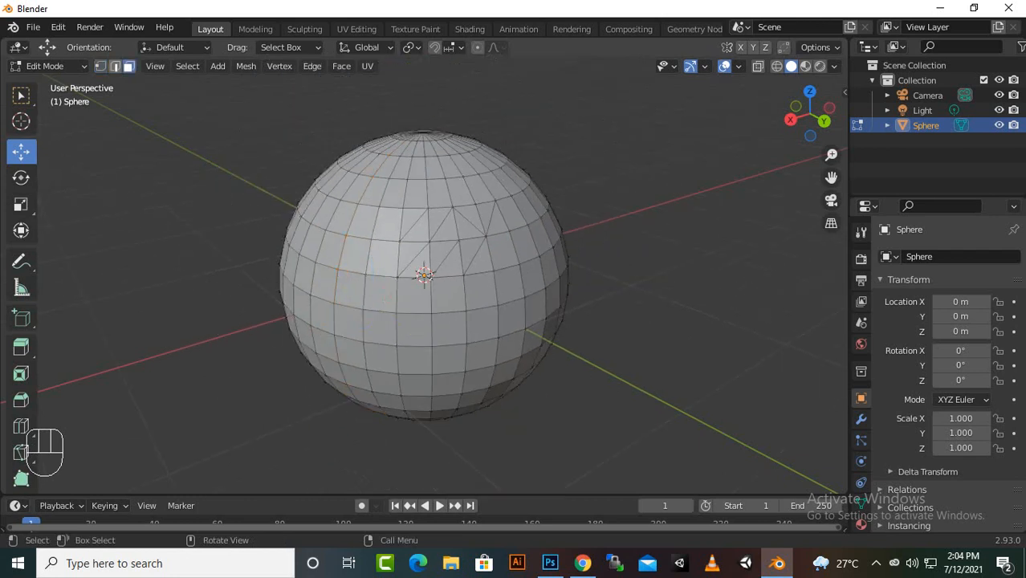
{"action": "scroll", "coordinate": [424, 276], "scroll_direction": "up", "scroll_amount": 2}
{"action": "left_click", "coordinate": [410, 143], "text": "alt"}
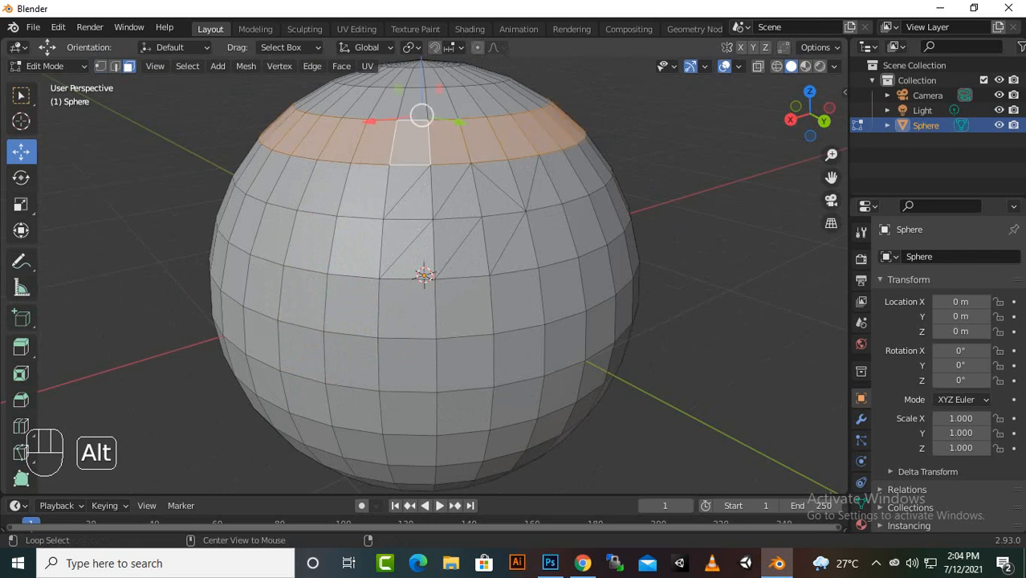
{"action": "scroll", "coordinate": [424, 275], "scroll_direction": "down", "scroll_amount": 2}
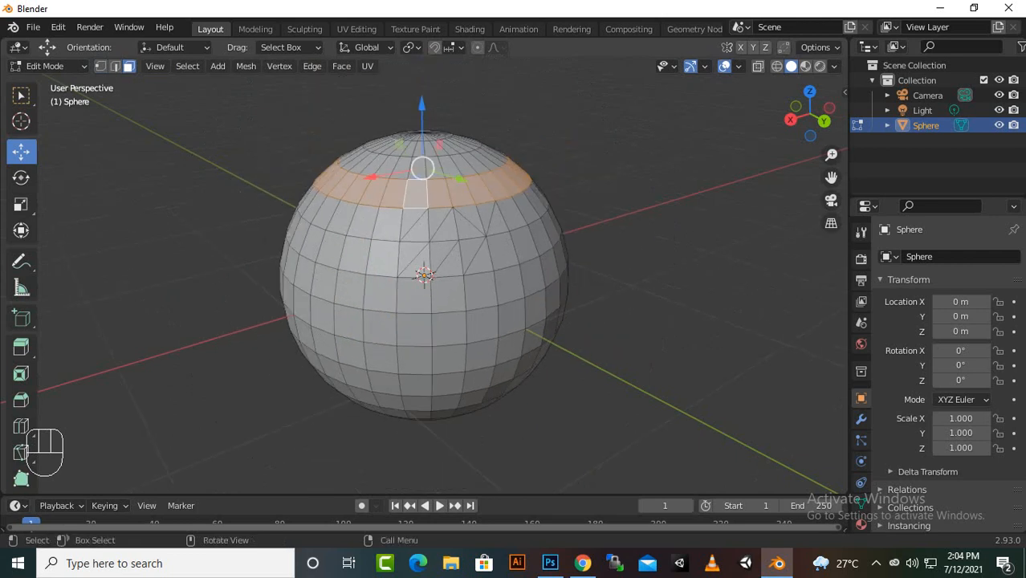
{"action": "scroll", "coordinate": [424, 276], "scroll_direction": "up", "scroll_amount": 1}
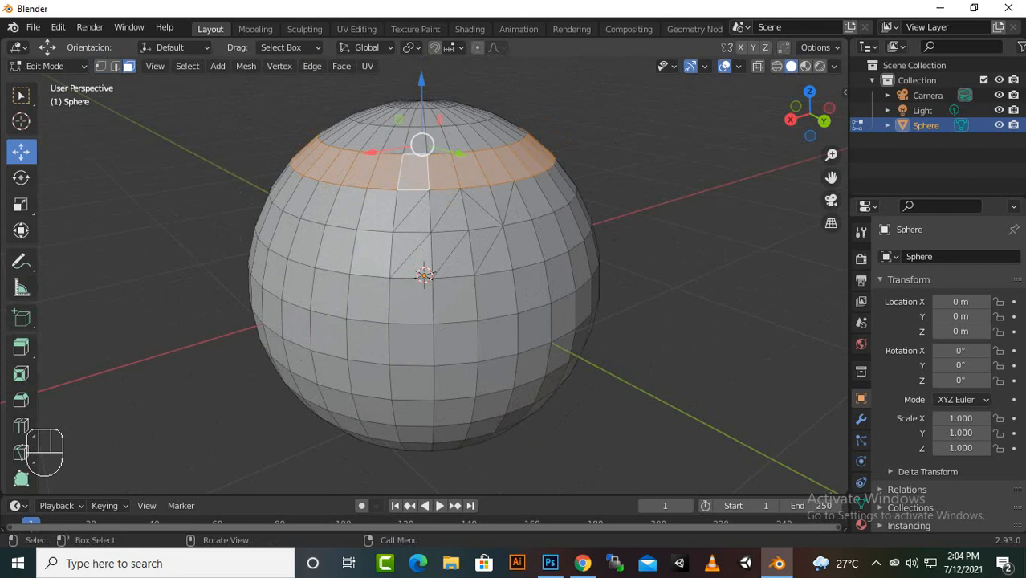
Undo the recent loop selections and the triangulation until the selected block on the sphere consists of quads again.
{"action": "key", "text": "ctrl+z"}
{"action": "key", "text": "ctrl+z"}
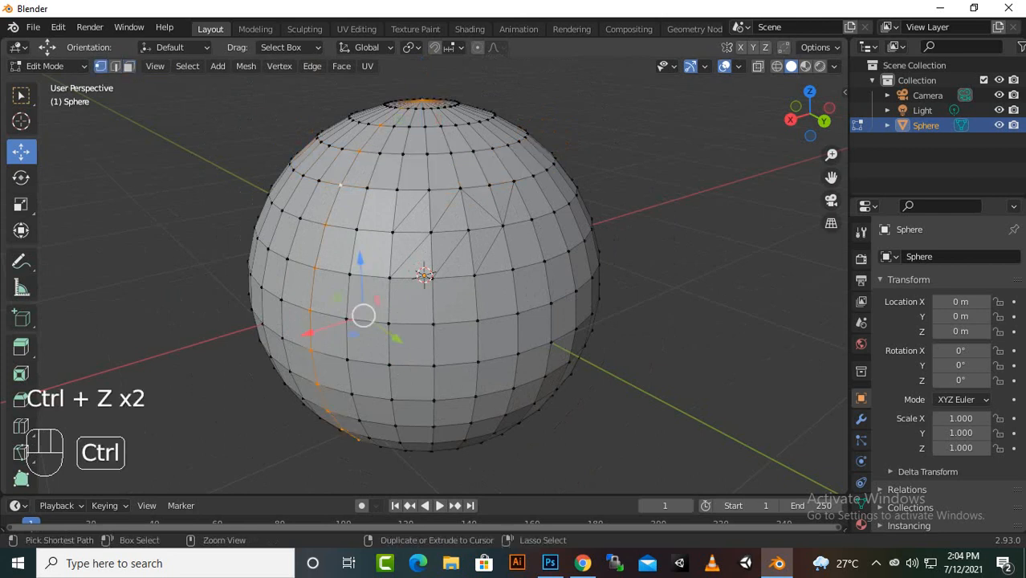
{"action": "key", "text": "ctrl+z"}
{"action": "key", "text": "ctrl+z"}
{"action": "key", "text": "ctrl+z"}
{"action": "key", "text": "ctrl+z"}
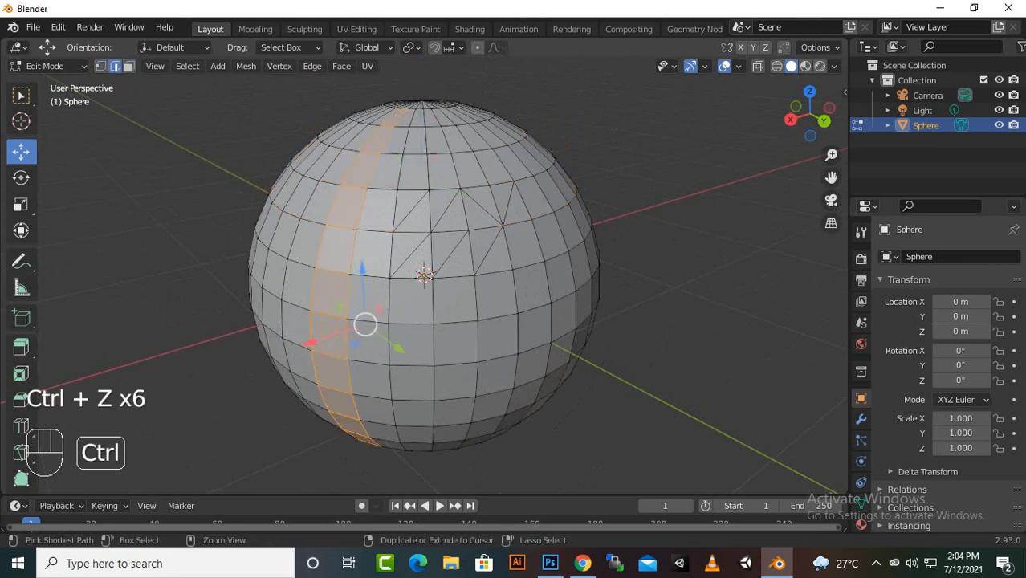
{"action": "key", "text": "ctrl+z"}
{"action": "key", "text": "ctrl+z"}
{"action": "key", "text": "ctrl+z"}
{"action": "key", "text": "ctrl+z"}
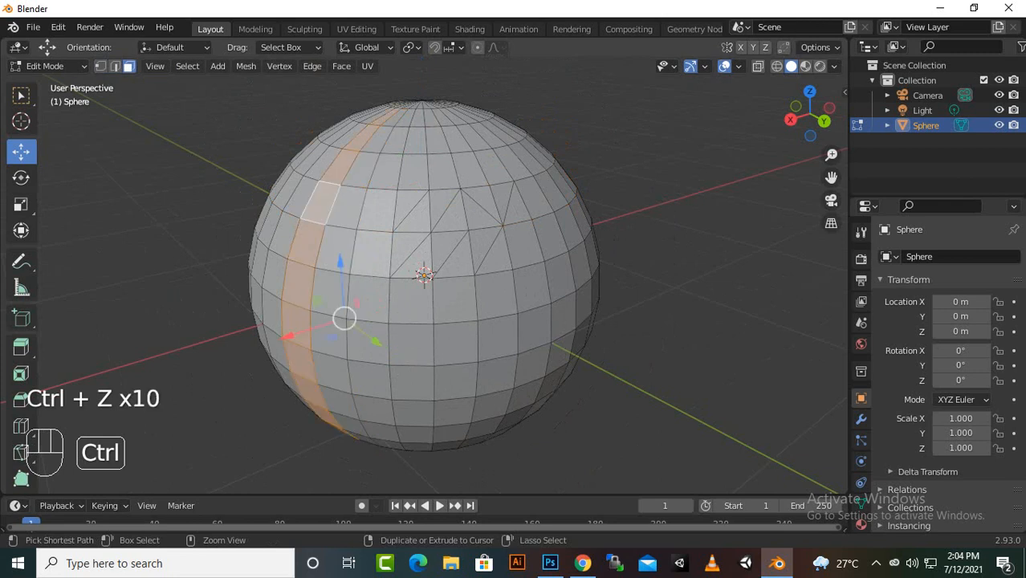
{"action": "key", "text": "ctrl+z"}
{"action": "key", "text": "ctrl+z"}
{"action": "key", "text": "ctrl+z"}
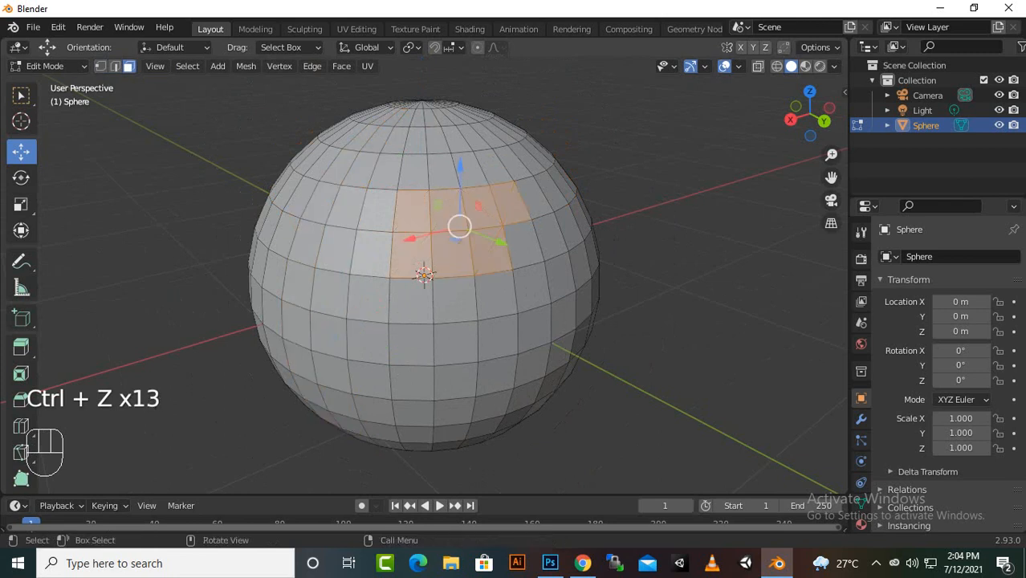
In vertex selection mode, select two separate vertices on one ring, and replace them with the full horizontal vertex loop below.
{"action": "left_click", "coordinate": [100, 66]}
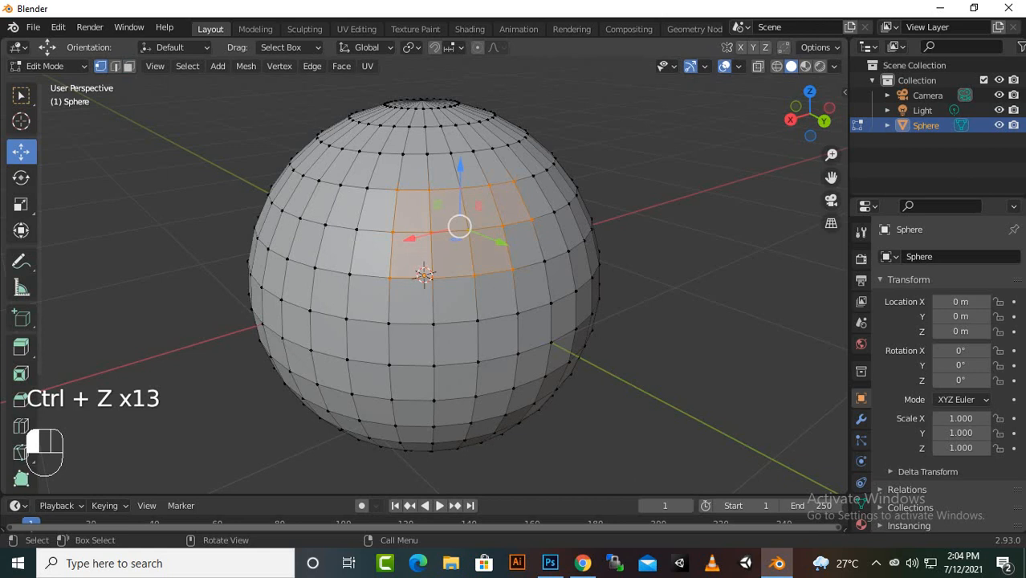
{"action": "scroll", "coordinate": [424, 277], "scroll_direction": "up", "scroll_amount": 1}
{"action": "left_click", "coordinate": [350, 163]}
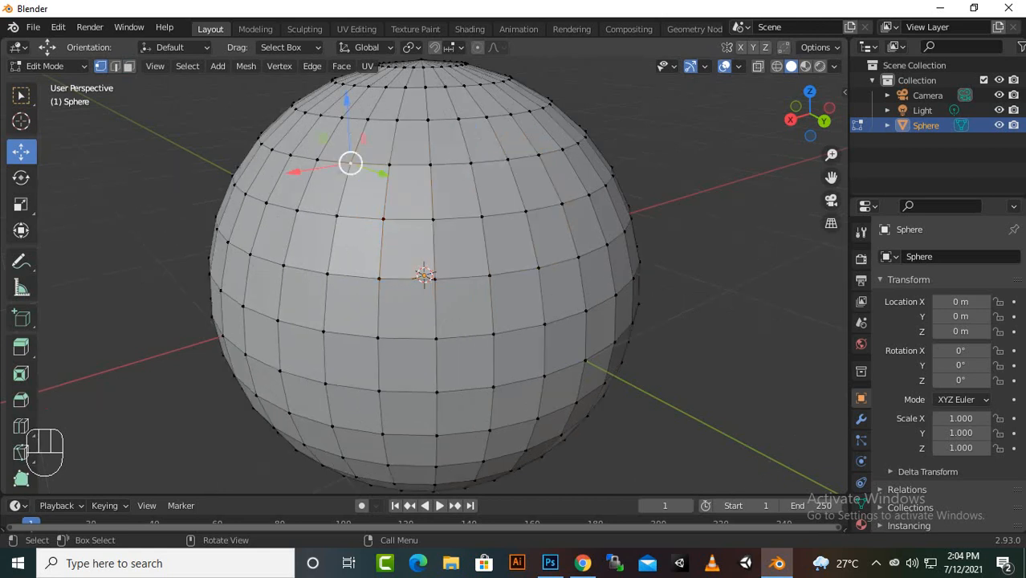
{"action": "key", "text": "shift"}
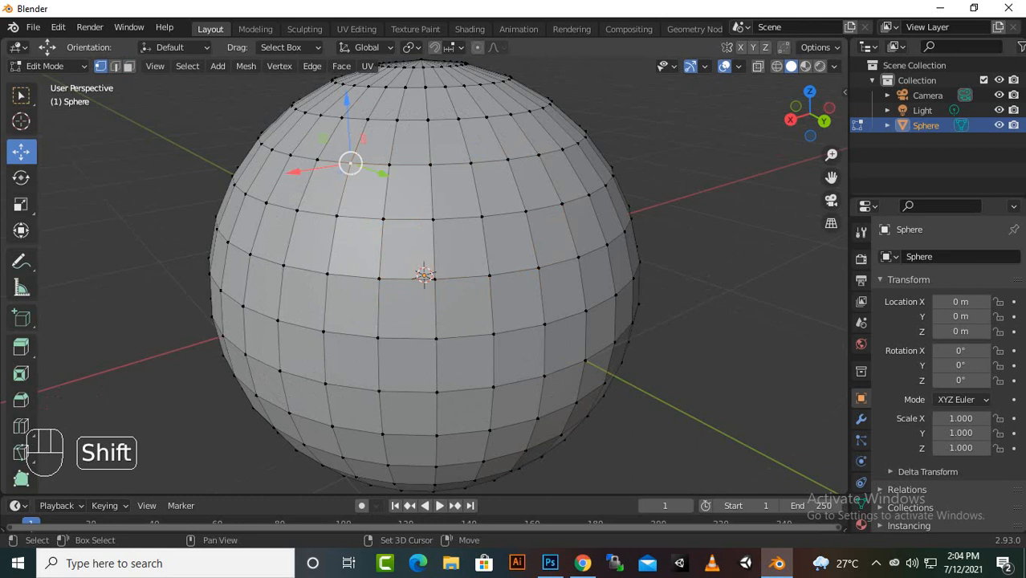
{"action": "left_click", "coordinate": [507, 157], "text": "shift"}
{"action": "scroll", "coordinate": [424, 275], "scroll_direction": "up", "scroll_amount": 1}
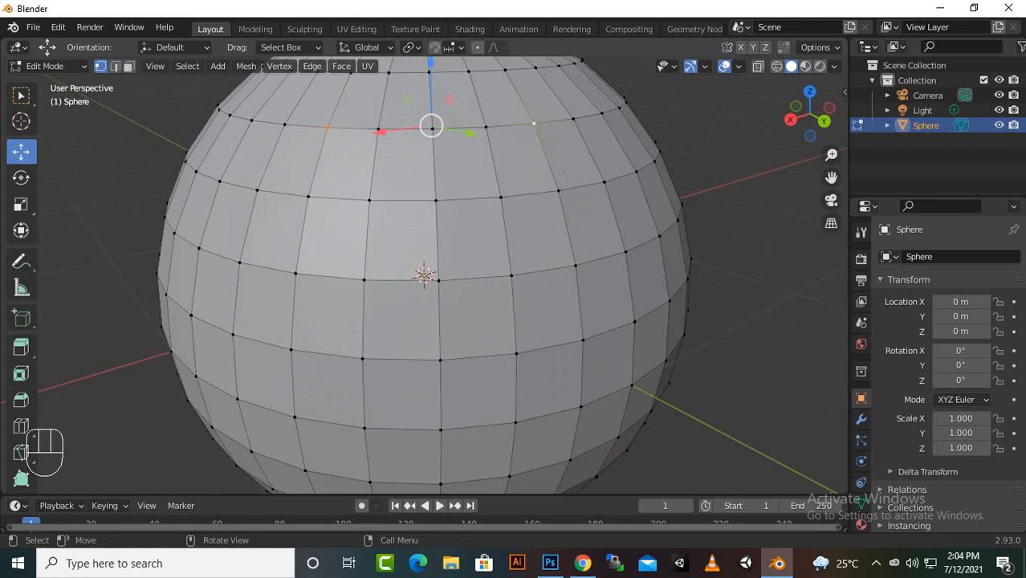
{"action": "key", "text": "shift"}
{"action": "left_click", "coordinate": [558, 190], "text": "alt"}
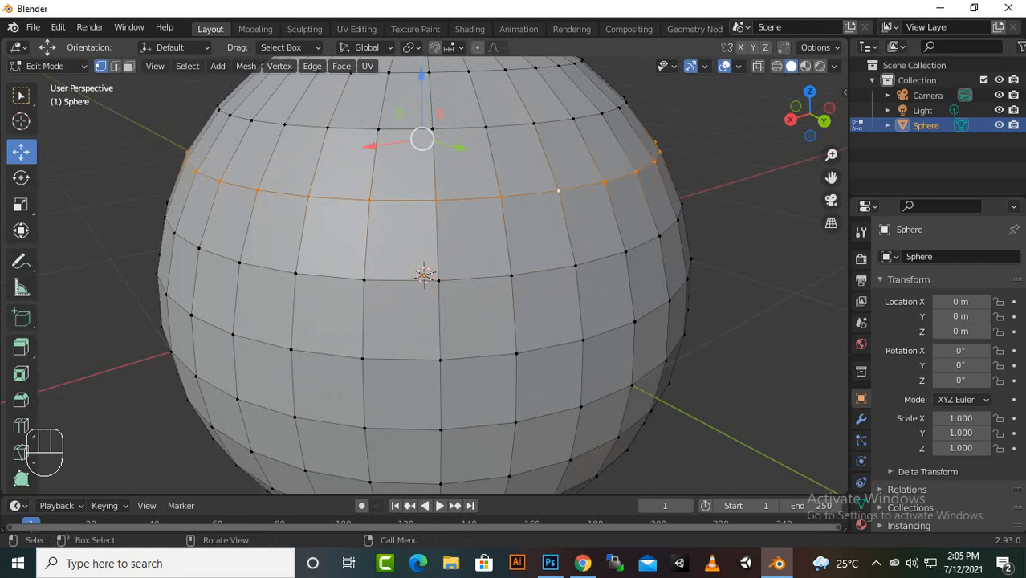
Clear the loop selection and extrude a single vertex on the sphere's upper half outward several times with Extrude Region.
{"action": "left_click", "coordinate": [21, 94]}
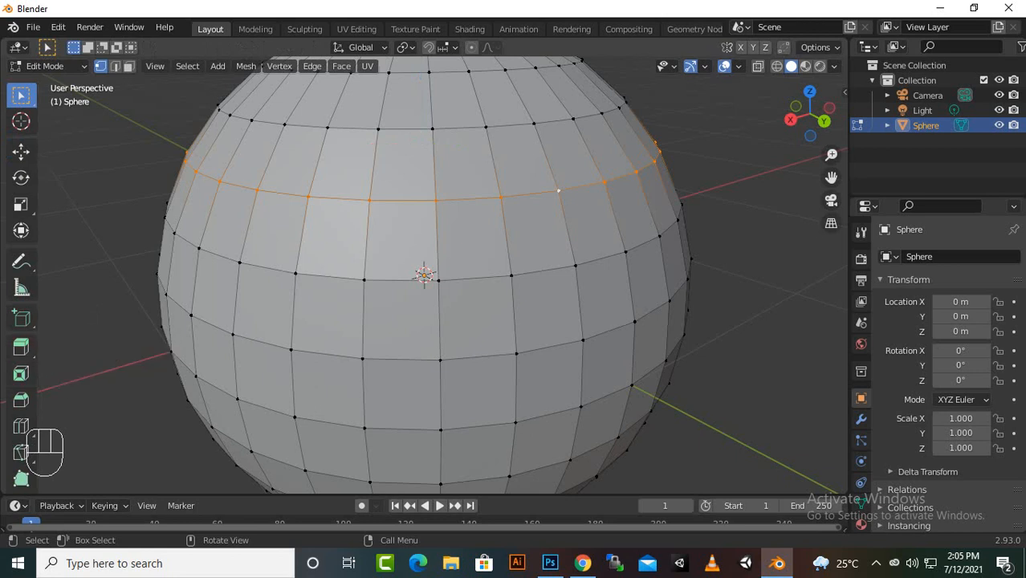
{"action": "left_click", "coordinate": [92, 265]}
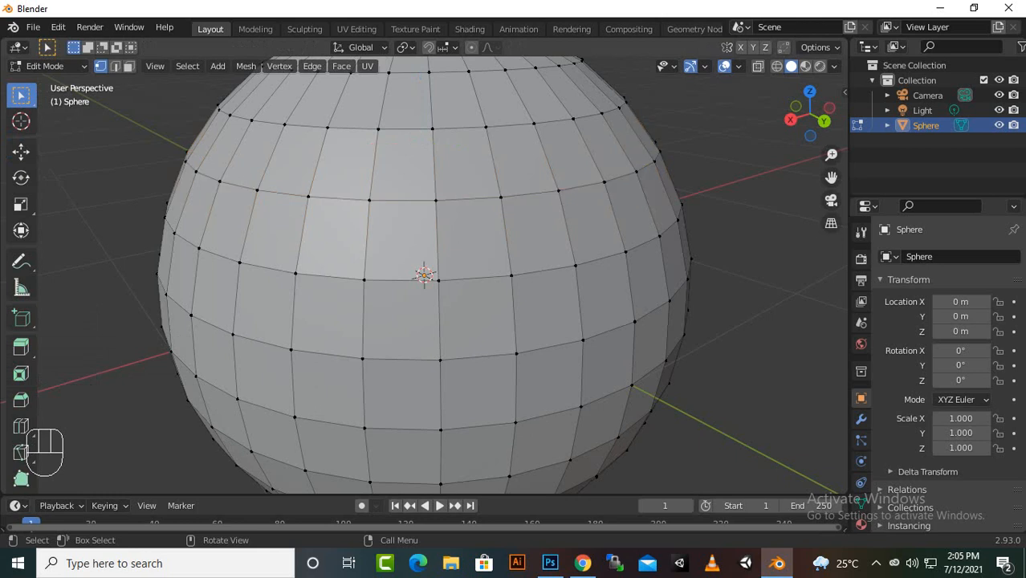
{"action": "left_click", "coordinate": [501, 199]}
{"action": "left_click", "coordinate": [21, 346]}
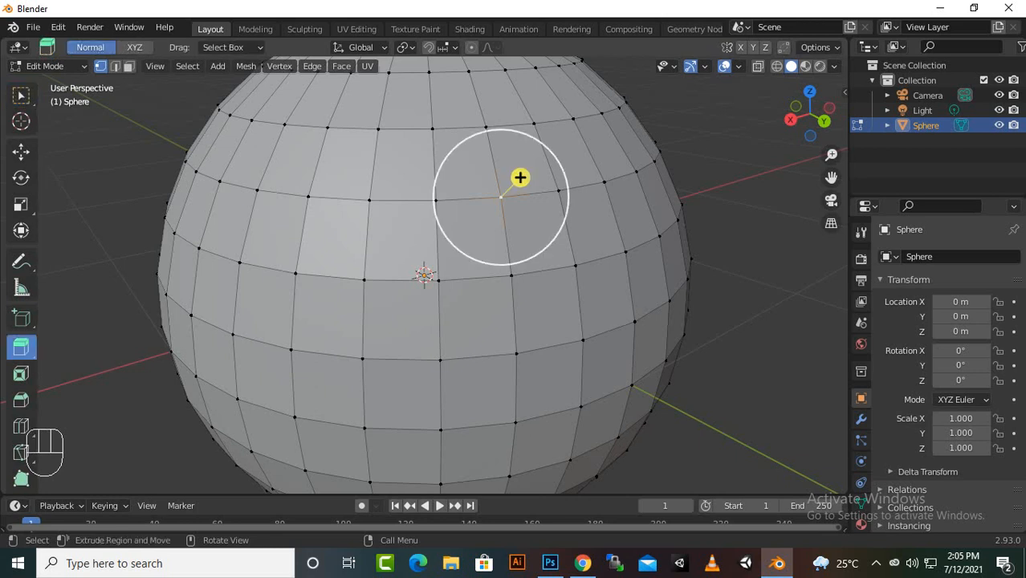
{"action": "left_click_drag", "start_coordinate": [520, 178], "coordinate": [603, 91]}
{"action": "scroll", "coordinate": [529, 168], "scroll_direction": "down", "scroll_amount": 3}
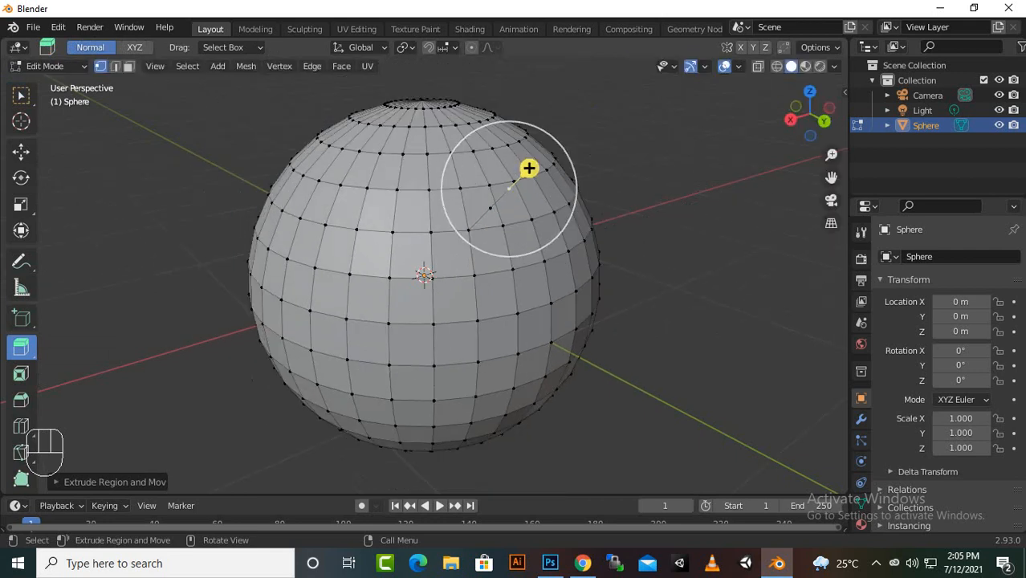
{"action": "middle_click_drag", "start_coordinate": [529, 169], "coordinate": [744, 168]}
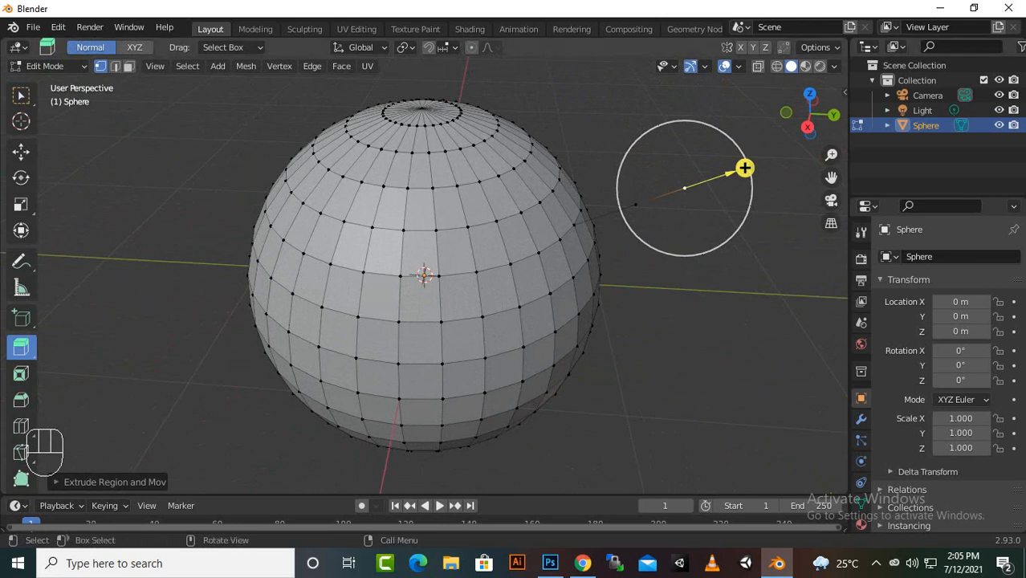
{"action": "left_click_drag", "start_coordinate": [744, 167], "coordinate": [767, 211]}
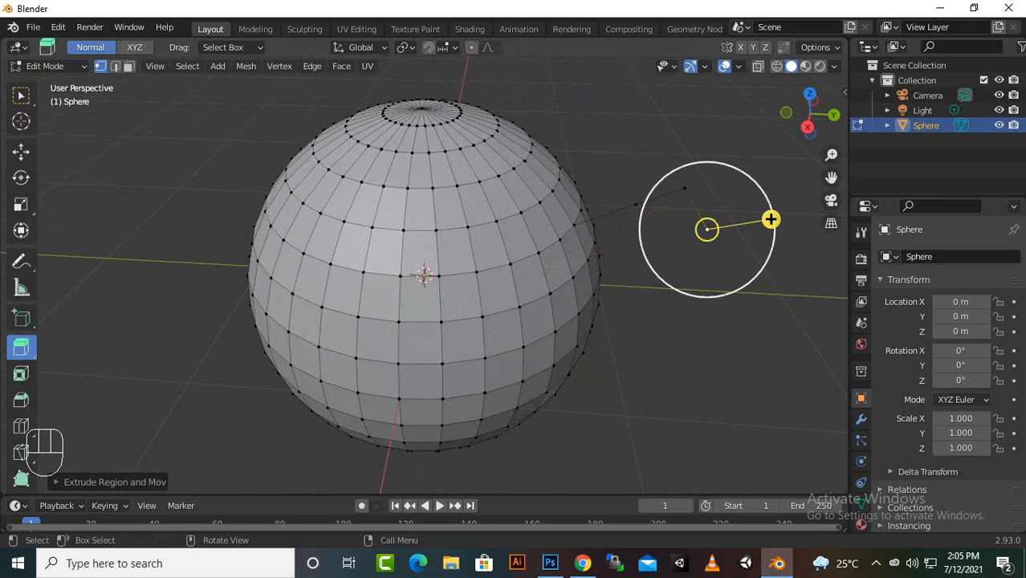
Delete all the vertices of the extruded chain outside the sphere.
{"action": "right_click", "coordinate": [669, 230]}
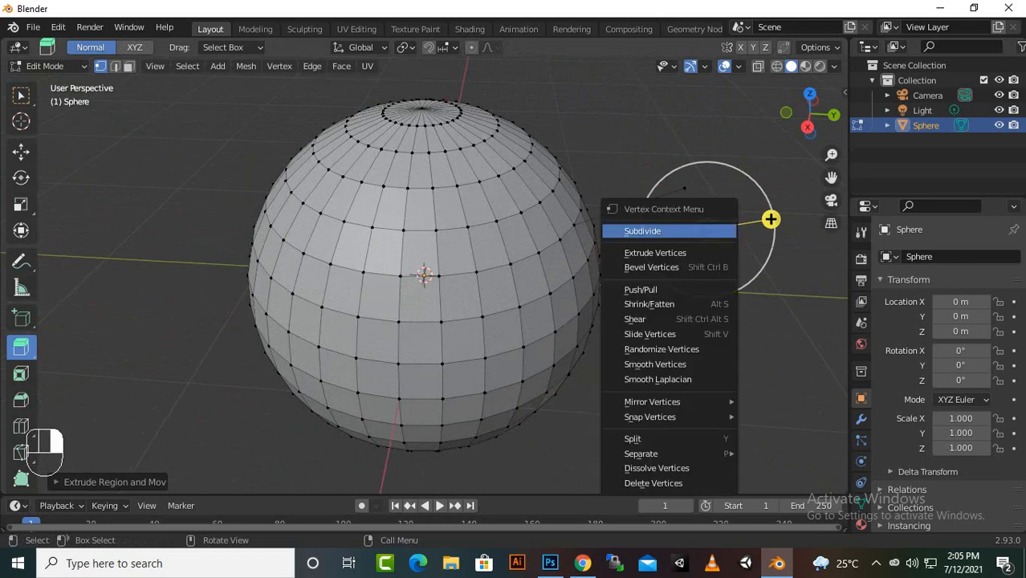
{"action": "key", "text": "Escape"}
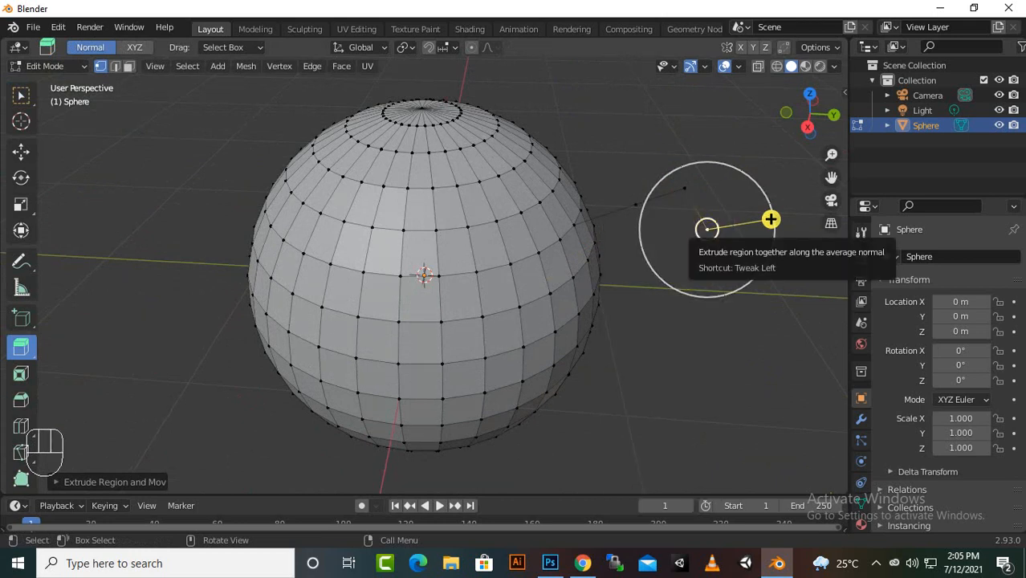
{"action": "key", "text": "x"}
{"action": "left_click", "coordinate": [682, 145]}
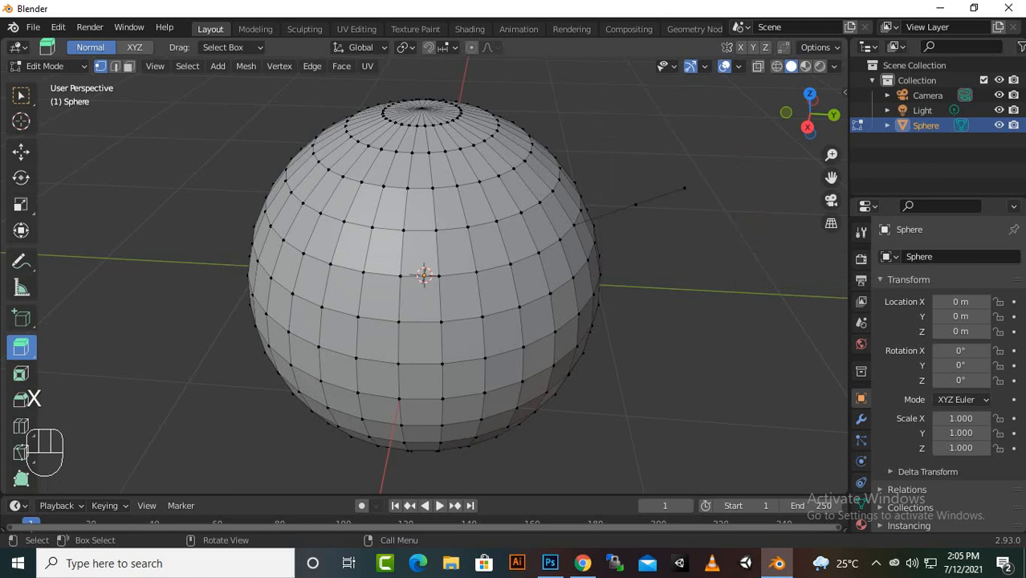
{"action": "left_click_drag", "start_coordinate": [668, 151], "coordinate": [723, 206]}
{"action": "key", "text": "x"}
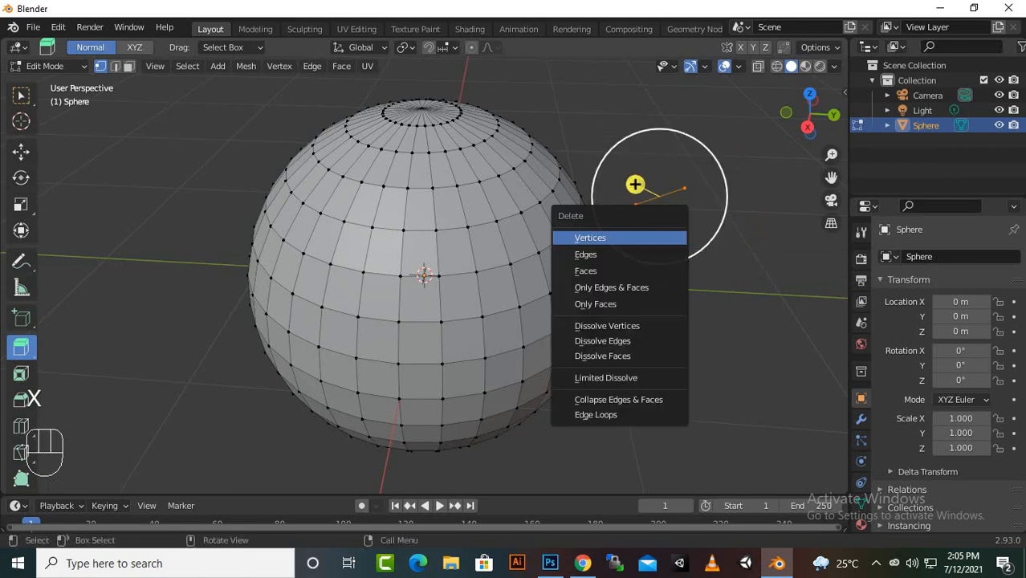
{"action": "left_click", "coordinate": [618, 238]}
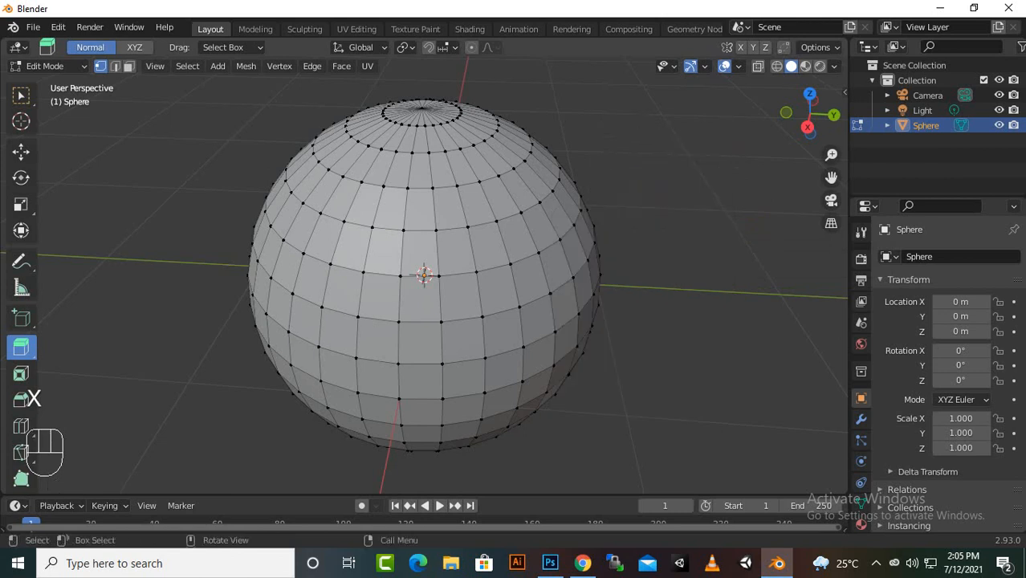
In face selection mode, select one quad on the sphere's upper half and extrude it outward into a long arm.
{"action": "key", "text": "3"}
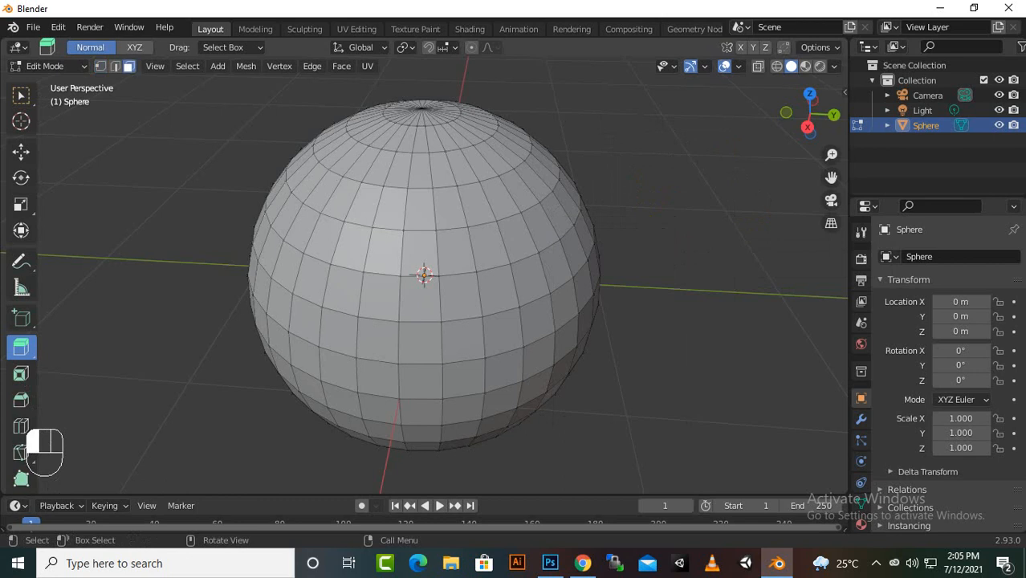
{"action": "left_click", "coordinate": [581, 210]}
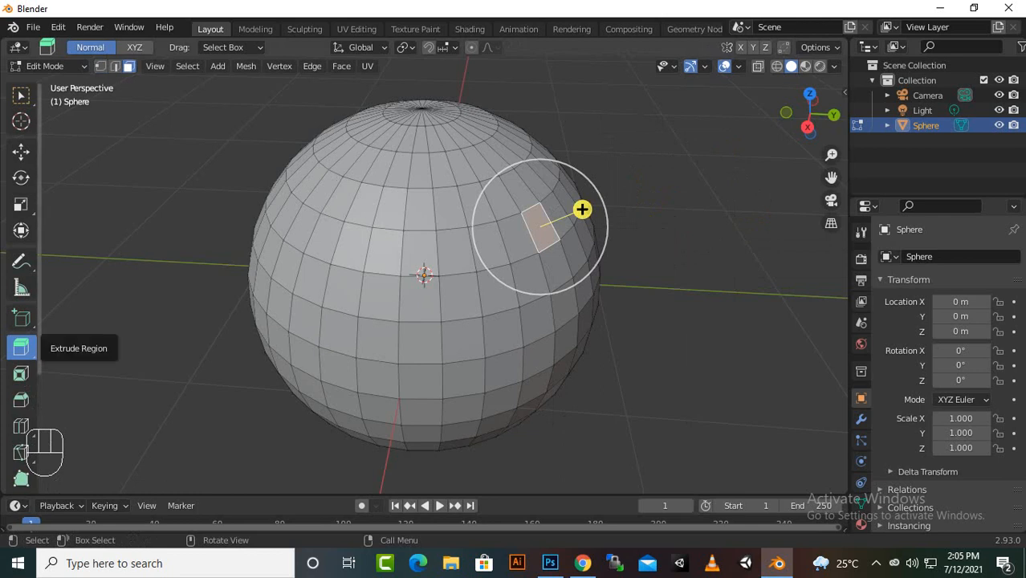
{"action": "left_click_drag", "start_coordinate": [581, 210], "coordinate": [757, 135]}
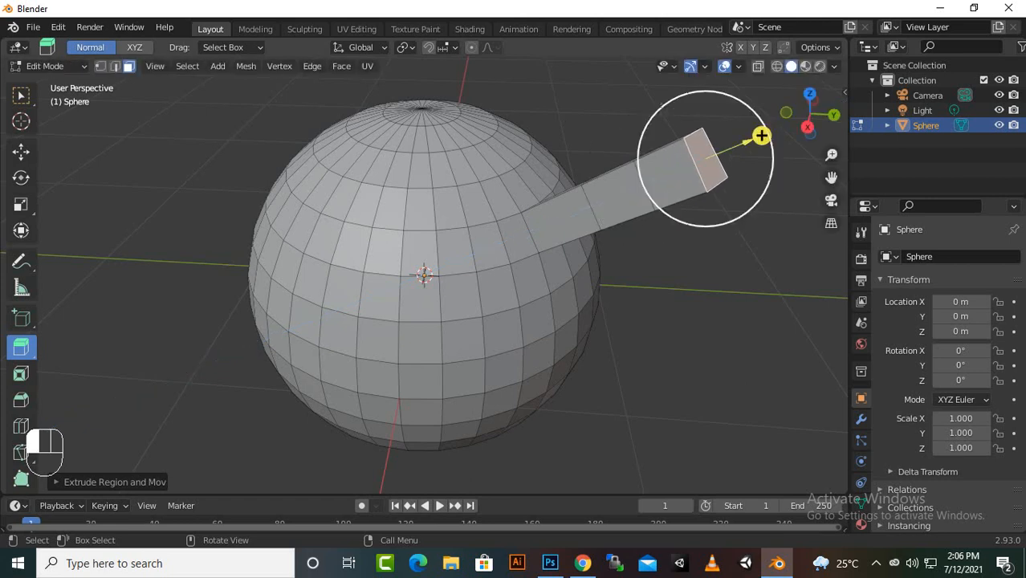
Try extruding the arm's end back toward the sphere and a middle face outward, and undo these extrusions.
{"action": "scroll", "coordinate": [757, 135], "scroll_direction": "down", "scroll_amount": 1}
{"action": "left_click_drag", "start_coordinate": [682, 168], "coordinate": [520, 245]}
{"action": "left_click", "coordinate": [590, 212]}
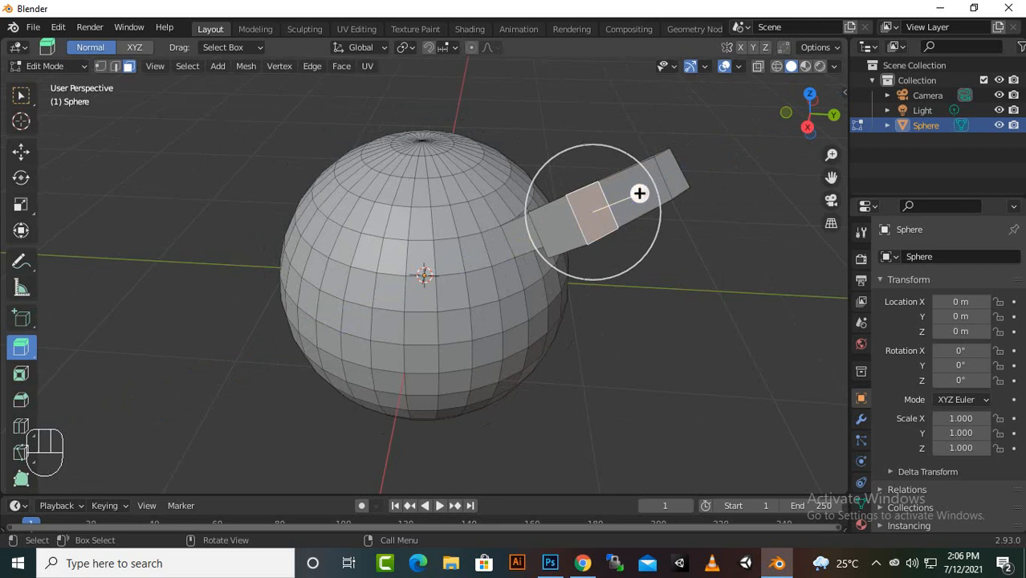
{"action": "left_click_drag", "start_coordinate": [639, 193], "coordinate": [704, 167]}
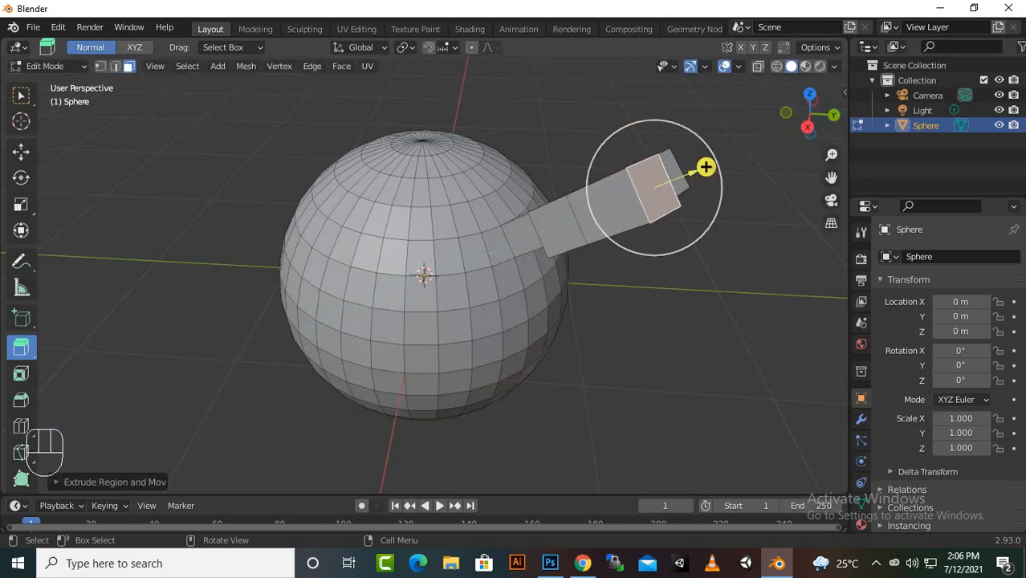
{"action": "key", "text": "ctrl+z"}
{"action": "key", "text": "ctrl+z"}
{"action": "key", "text": "ctrl+z"}
{"action": "key", "text": "ctrl+z"}
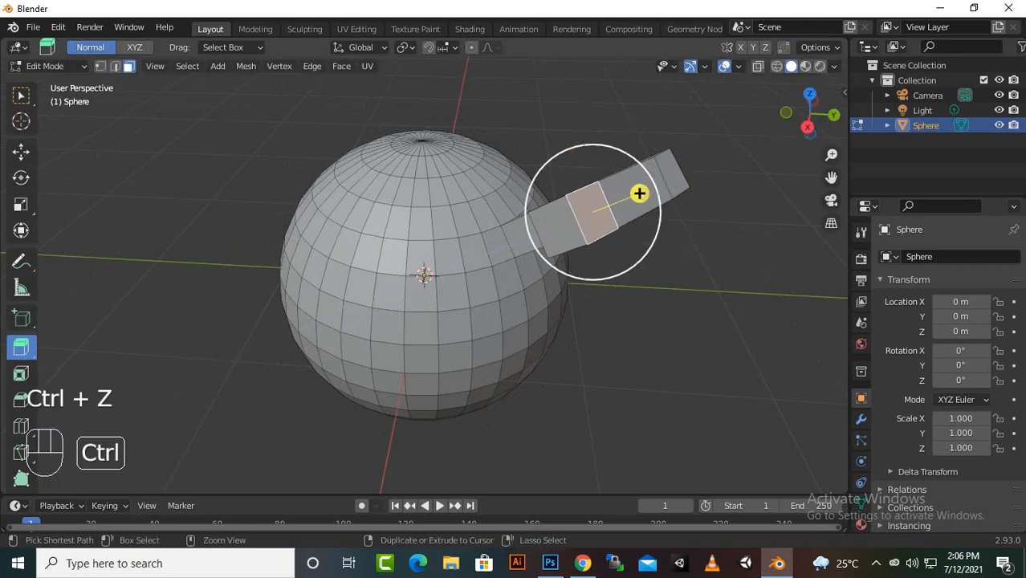
Undo the remaining arm extrusions back to the single selected quad on the sphere's upper half.
{"action": "key", "text": "ctrl+z"}
{"action": "key", "text": "ctrl+z"}
{"action": "key", "text": "ctrl+z"}
{"action": "key", "text": "ctrl+z"}
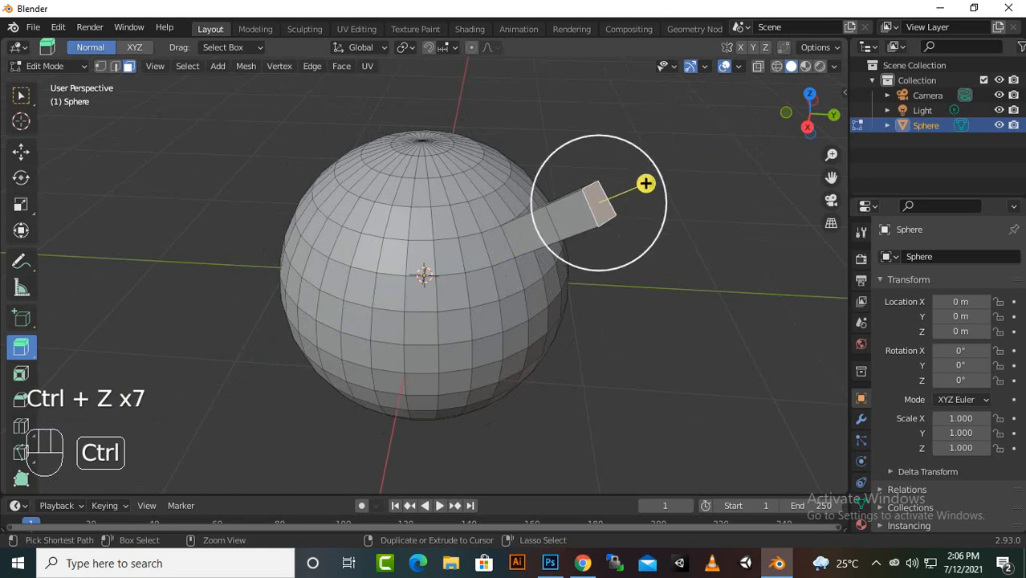
{"action": "key", "text": "ctrl+z"}
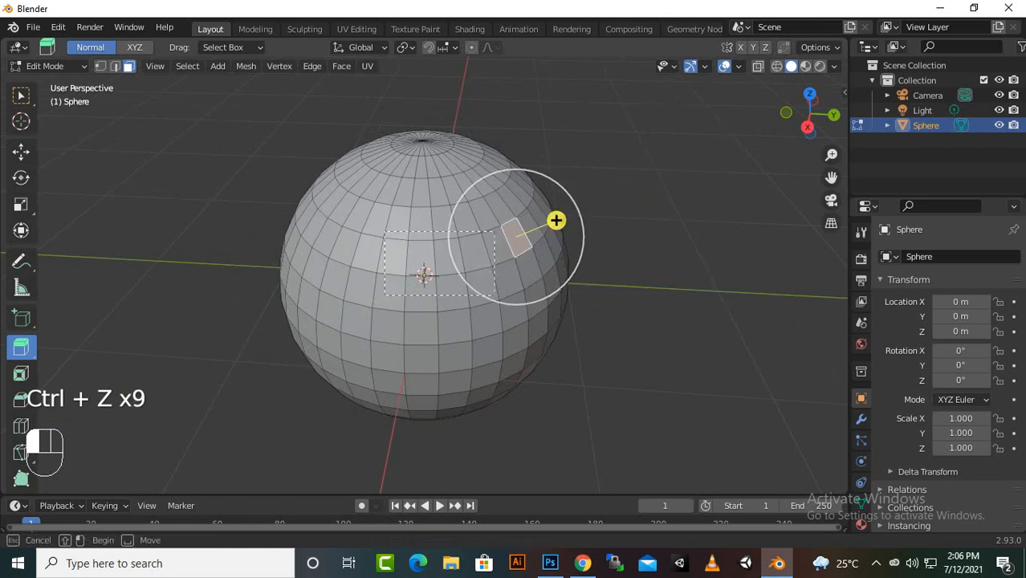
Select a patch of faces on the sphere's upper half, try extruding it as one region, and undo that extrusion.
{"action": "mouse_move", "coordinate": [556, 220]}
{"action": "left_mouse_down"}
{"action": "mouse_move", "coordinate": [457, 252]}
{"action": "mouse_move", "coordinate": [762, 57]}
{"action": "left_mouse_up"}
{"action": "left_click_drag", "start_coordinate": [488, 232], "coordinate": [501, 222]}
{"action": "scroll", "coordinate": [501, 223], "scroll_direction": "down", "scroll_amount": 1}
{"action": "middle_click_drag", "start_coordinate": [483, 235], "coordinate": [638, 174]}
{"action": "key", "text": "ctrl+z"}
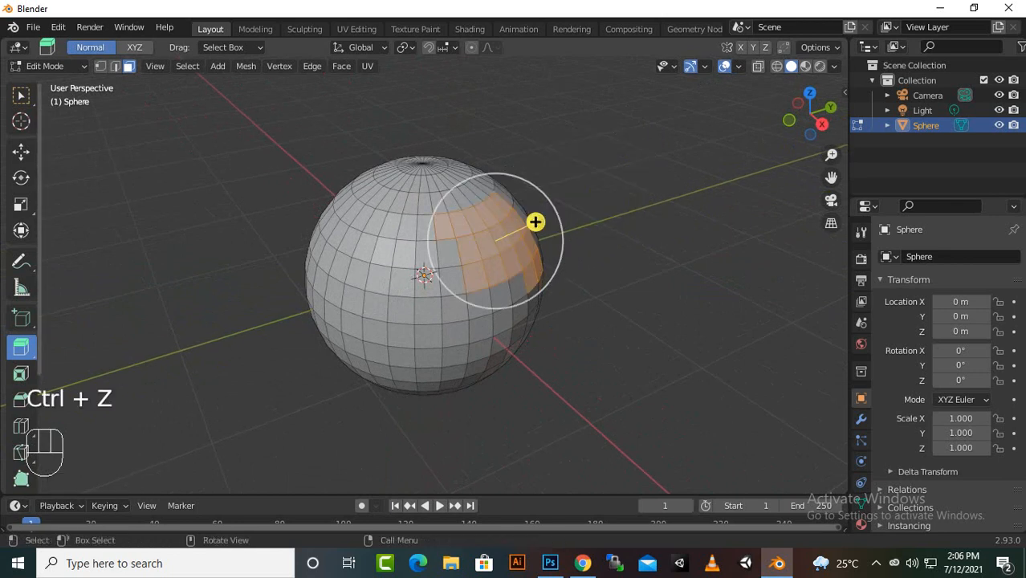
Extrude the selected patch of faces outward as separate blocks with Extrude Individual.
{"action": "left_click", "coordinate": [21, 347]}
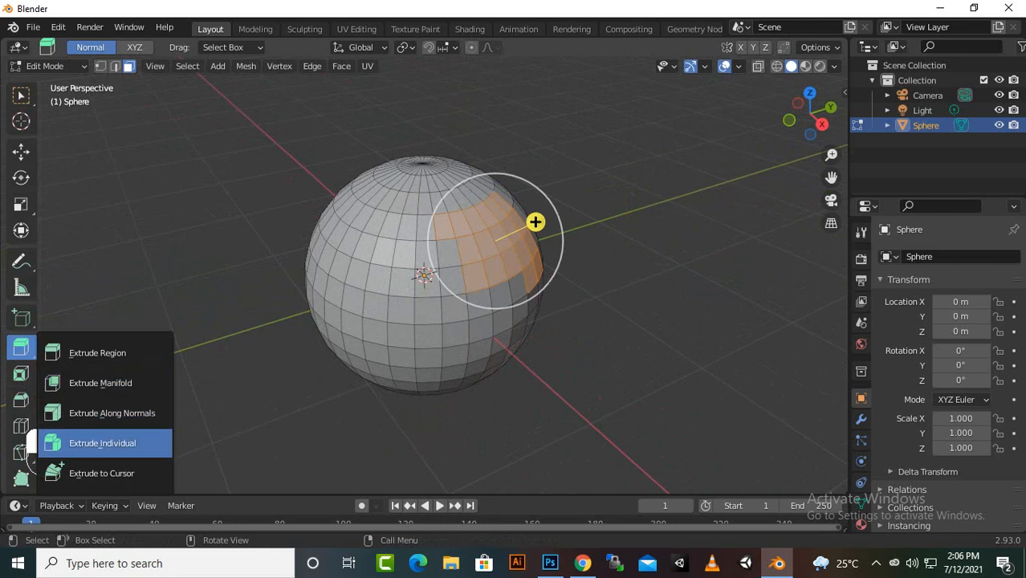
{"action": "left_click", "coordinate": [102, 442]}
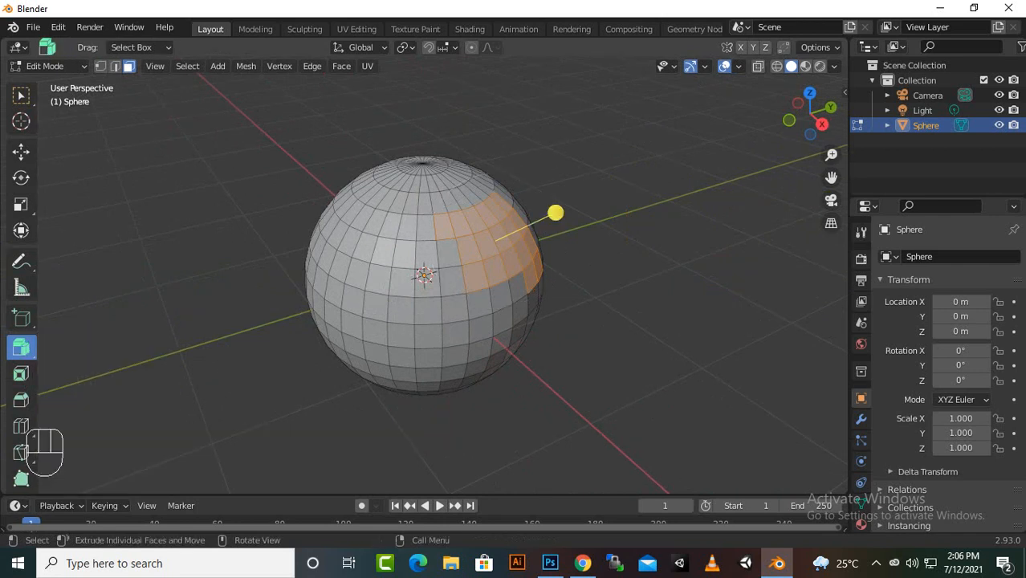
{"action": "left_click_drag", "start_coordinate": [553, 212], "coordinate": [649, 184]}
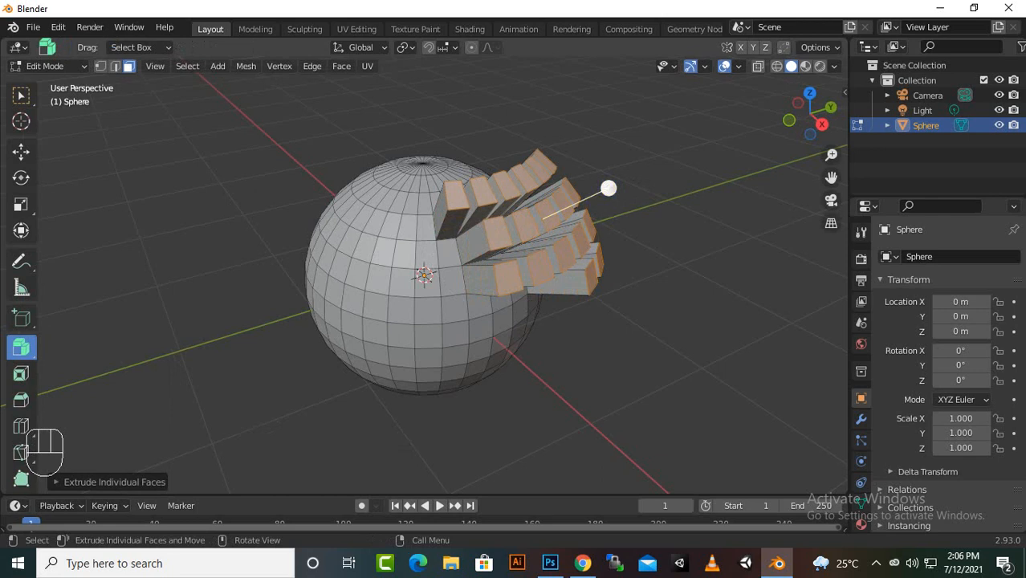
Extrude the block ends outward a second time and scale them down to about 0.65.
{"action": "left_click_drag", "start_coordinate": [608, 187], "coordinate": [660, 176]}
{"action": "key", "text": "s"}
{"action": "key", "text": "s"}
{"action": "key", "text": "s"}
{"action": "key", "text": "s"}
{"action": "key", "text": "s"}
{"action": "key", "text": "s"}
{"action": "key", "text": "s"}
{"action": "key", "text": "s"}
{"action": "key", "text": "s"}
{"action": "key", "text": "s"}
{"action": "key", "text": "s"}
{"action": "key", "text": "s"}
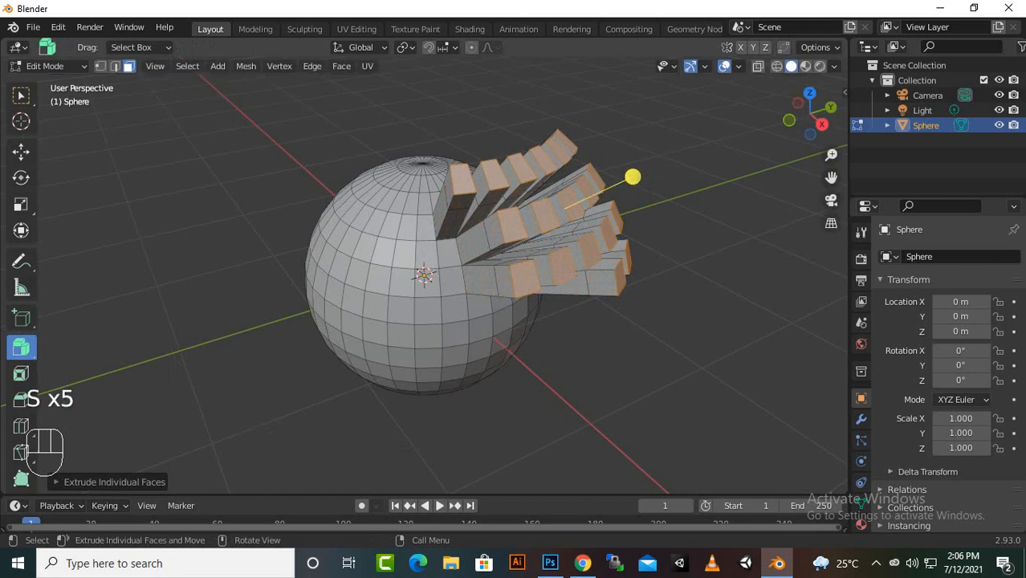
{"action": "key", "text": "s"}
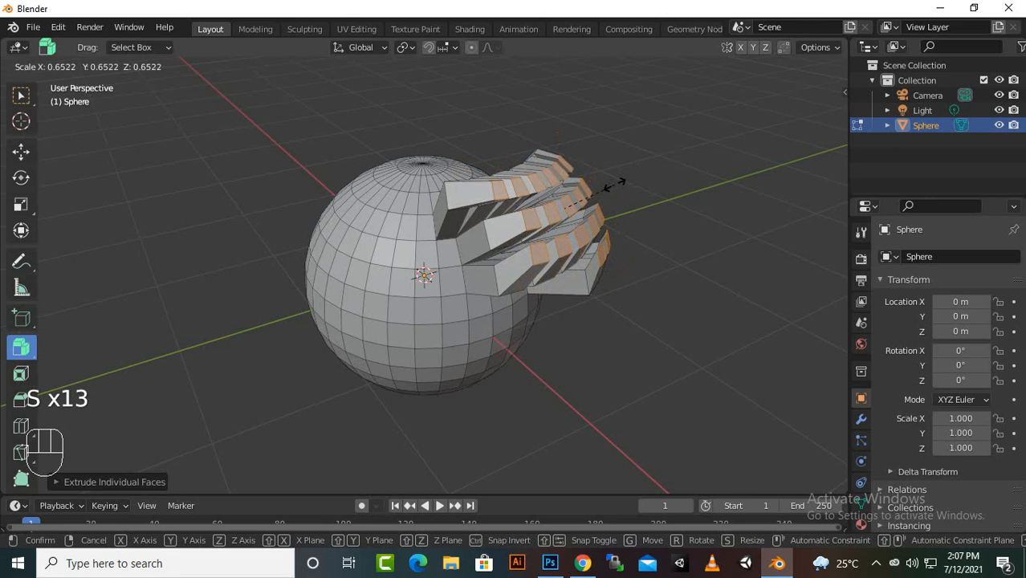
{"action": "left_click", "coordinate": [632, 177]}
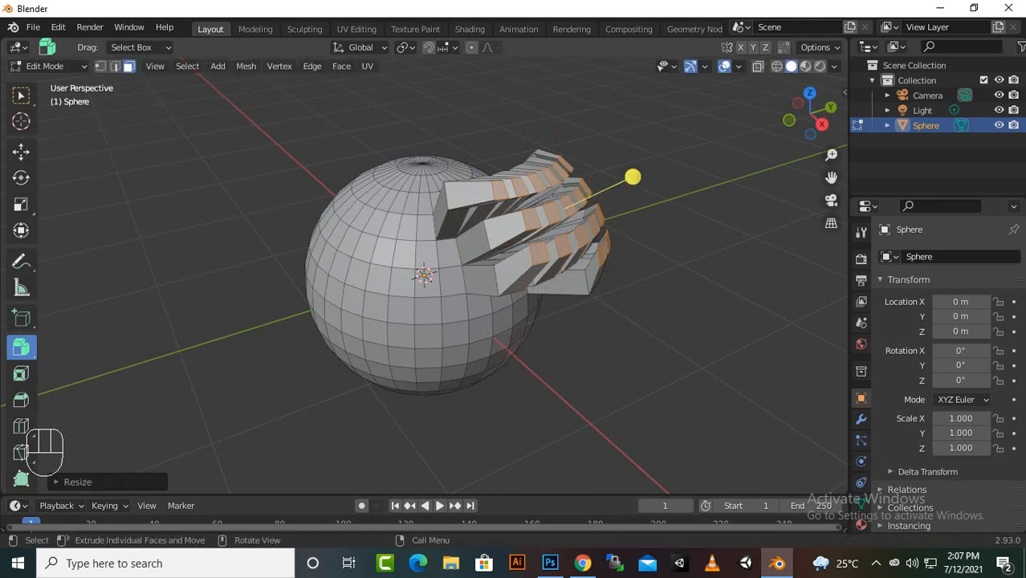
Extrude the individual block ends outward a third time and rescale them twice.
{"action": "middle_click_drag", "start_coordinate": [577, 241], "coordinate": [437, 215]}
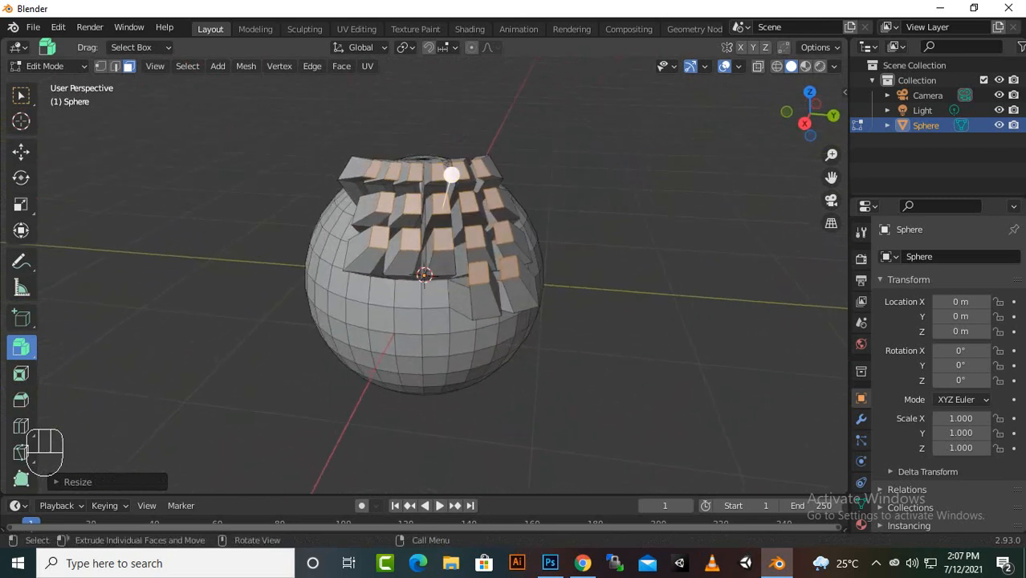
{"action": "left_click_drag", "start_coordinate": [452, 175], "coordinate": [459, 144]}
{"action": "key", "text": "s"}
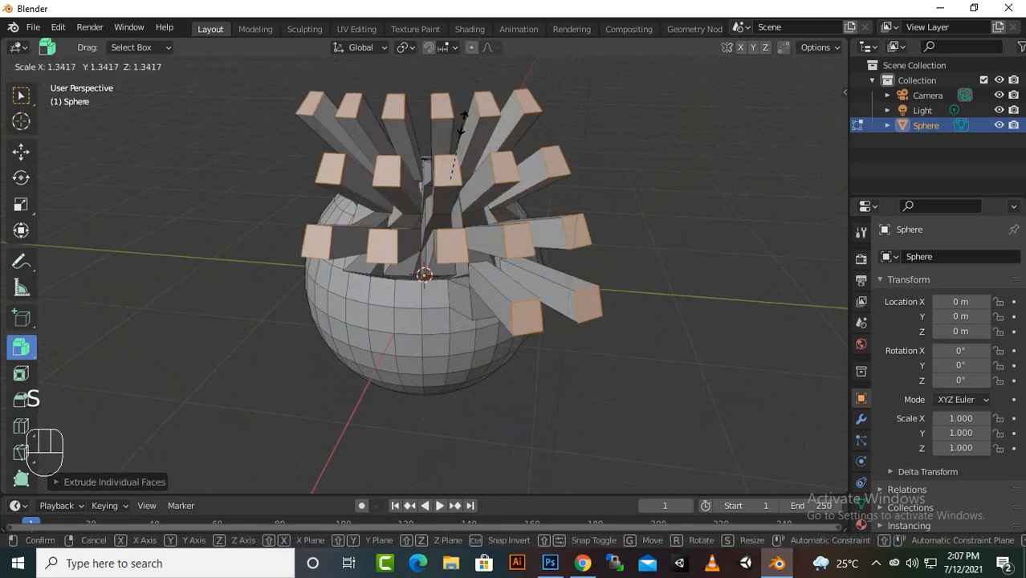
{"action": "left_click", "coordinate": [459, 142]}
{"action": "key", "text": "s"}
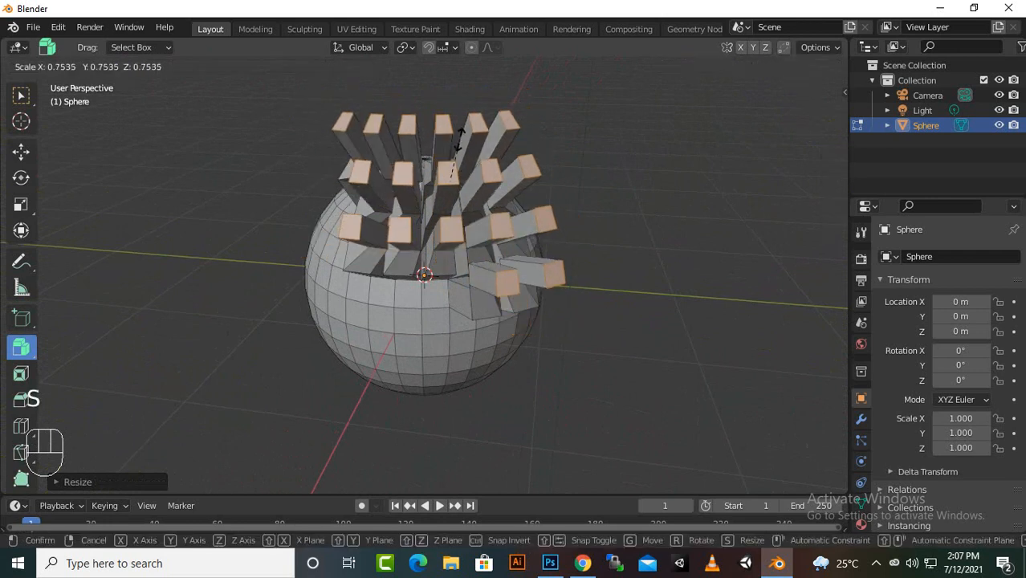
{"action": "left_click", "coordinate": [459, 142]}
Extrude the block ends outward once more and scale them down into narrow tips.
{"action": "left_click_drag", "start_coordinate": [460, 143], "coordinate": [469, 96]}
{"action": "key", "text": "s"}
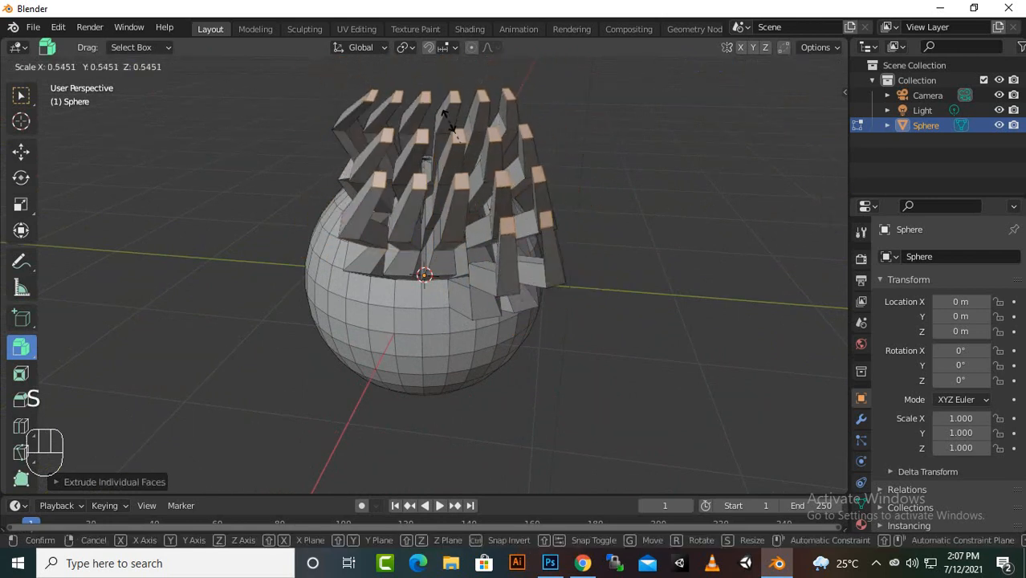
{"action": "left_click", "coordinate": [459, 111]}
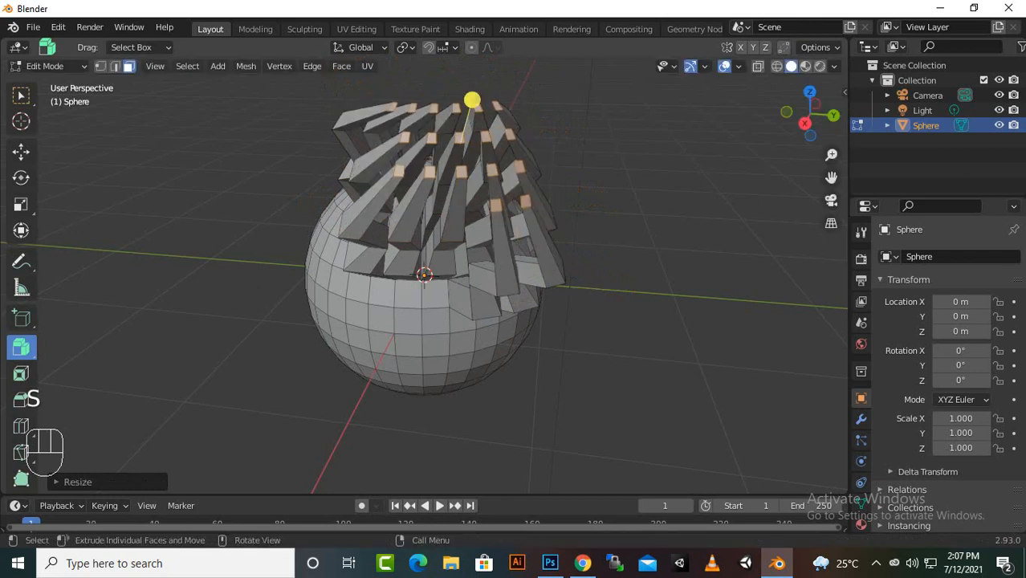
Try extruding two adjacent faces below the spikes with Extrude Individual, and undo the extrusion.
{"action": "middle_click_drag", "start_coordinate": [472, 99], "coordinate": [624, 59]}
{"action": "middle_click_drag", "start_coordinate": [562, 200], "coordinate": [529, 200]}
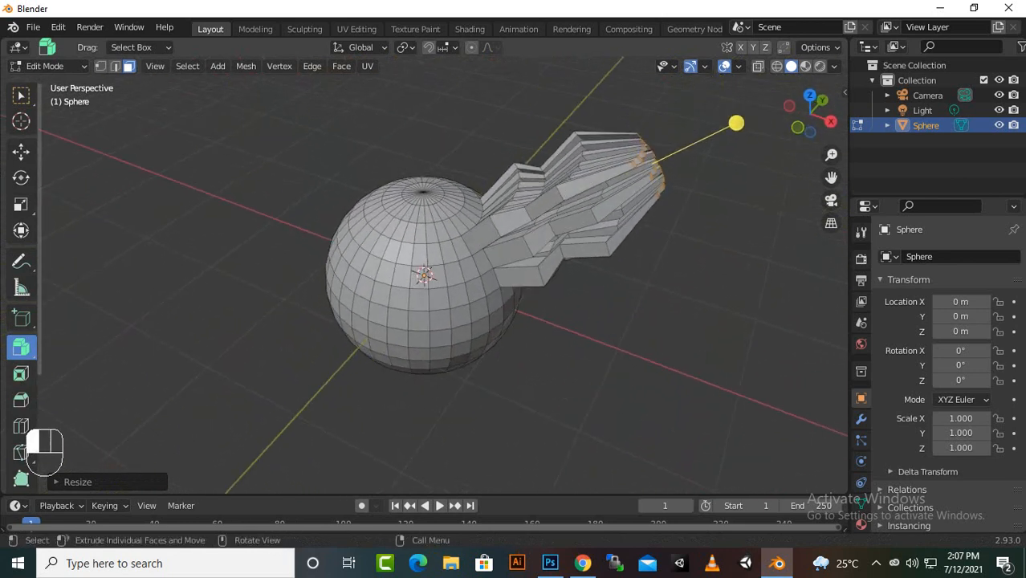
{"action": "middle_click_drag", "start_coordinate": [529, 200], "coordinate": [473, 281]}
{"action": "mouse_move", "coordinate": [388, 309]}
{"action": "left_mouse_down"}
{"action": "mouse_move", "coordinate": [426, 277]}
{"action": "mouse_move", "coordinate": [399, 305]}
{"action": "left_mouse_up"}
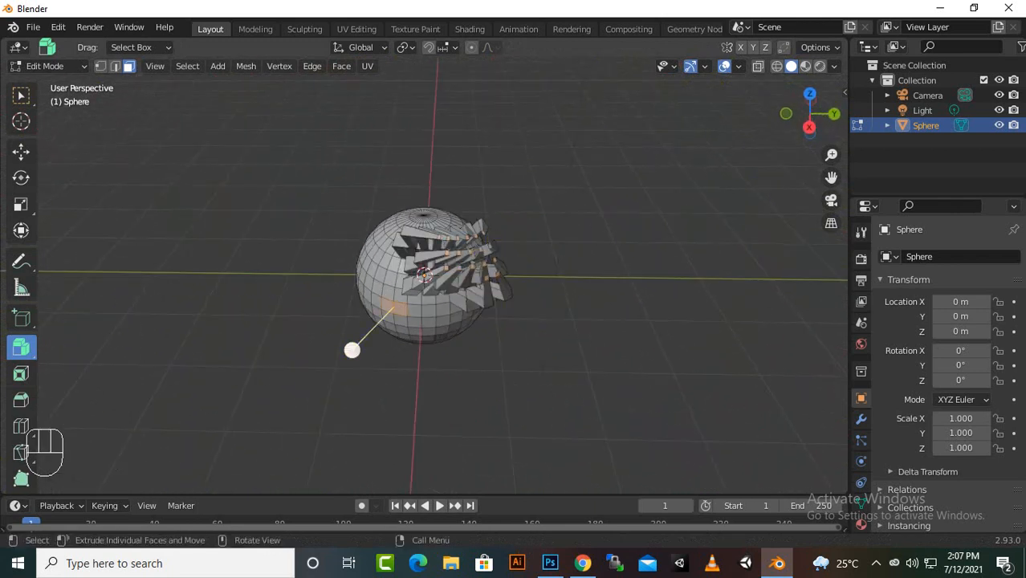
{"action": "left_click_drag", "start_coordinate": [351, 350], "coordinate": [327, 381]}
{"action": "scroll", "coordinate": [424, 275], "scroll_direction": "up", "scroll_amount": 6}
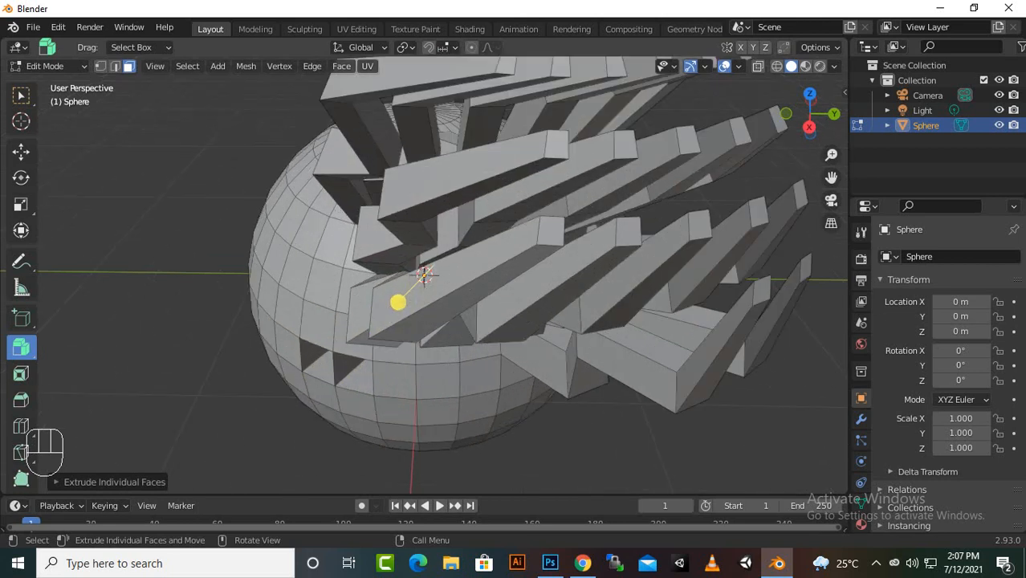
{"action": "scroll", "coordinate": [424, 275], "scroll_direction": "down", "scroll_amount": 6}
{"action": "key", "text": "ctrl"}
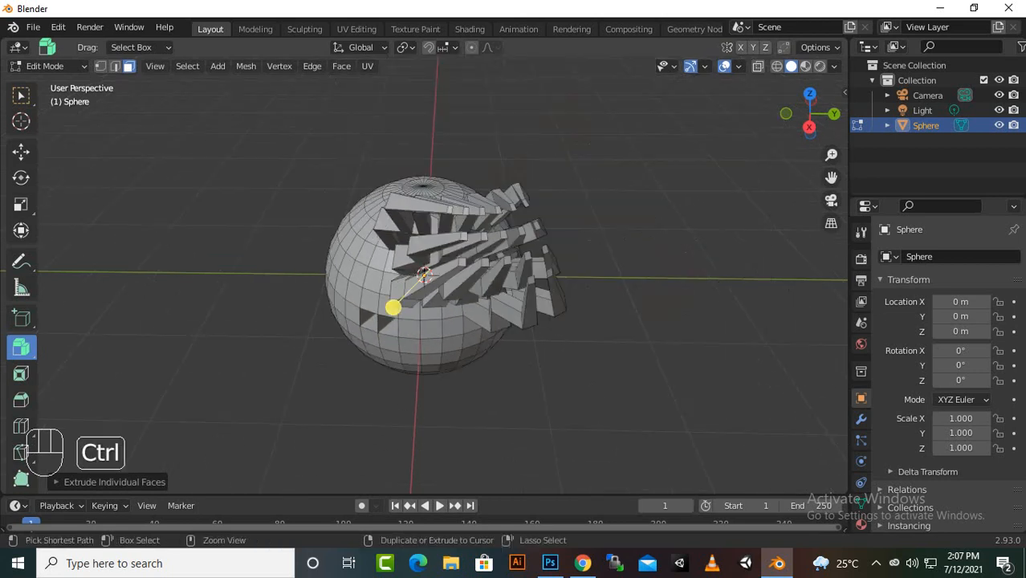
{"action": "key", "text": "ctrl+z"}
Switch to Select Box, clear the selection, and select one quad on the sphere's smooth side away from the spikes.
{"action": "left_click", "coordinate": [21, 95]}
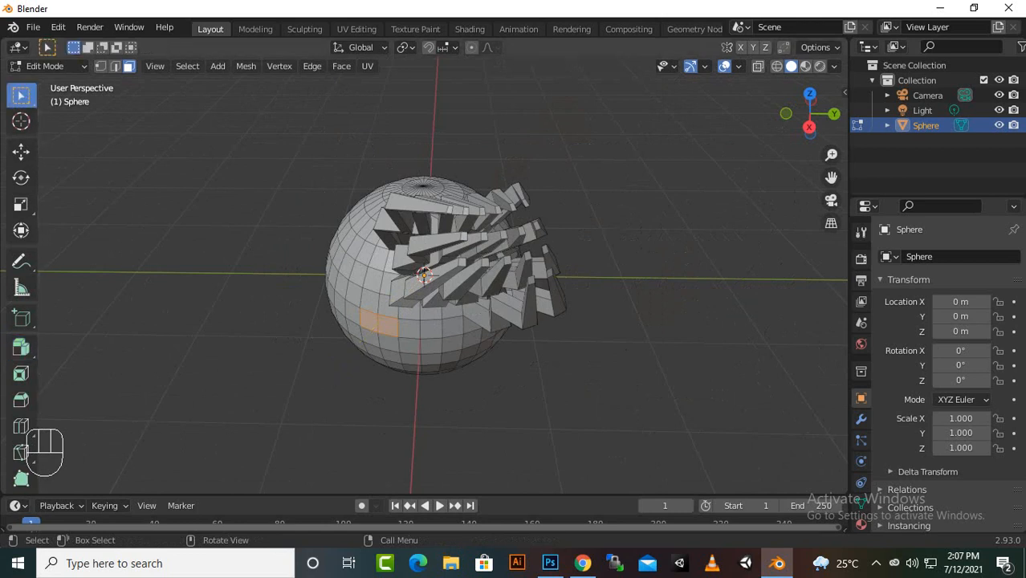
{"action": "left_click", "coordinate": [658, 361]}
{"action": "scroll", "coordinate": [443, 275], "scroll_direction": "up", "scroll_amount": 2}
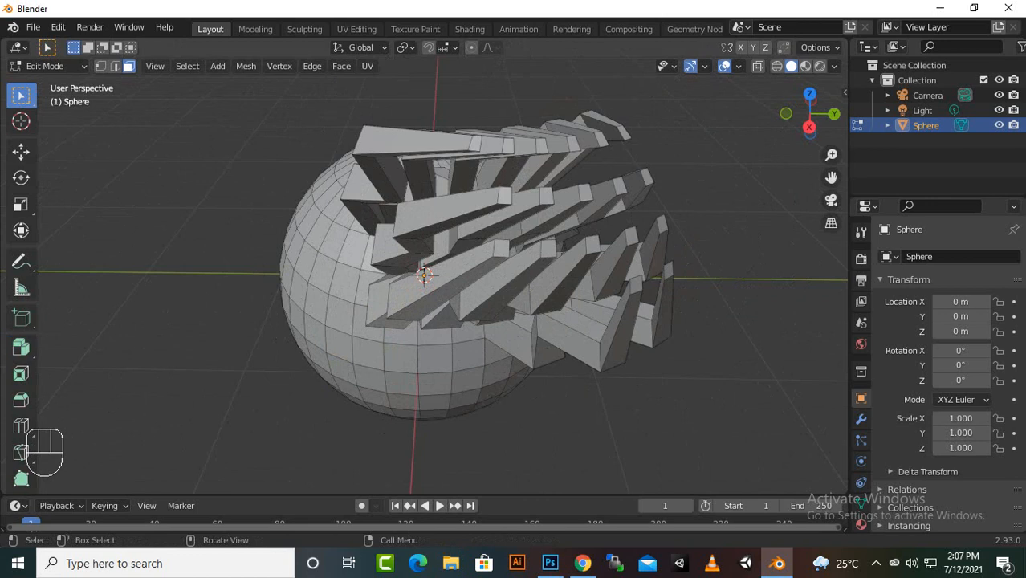
{"action": "scroll", "coordinate": [443, 275], "scroll_direction": "down", "scroll_amount": 3}
{"action": "middle_click_drag", "start_coordinate": [443, 275], "coordinate": [558, 261]}
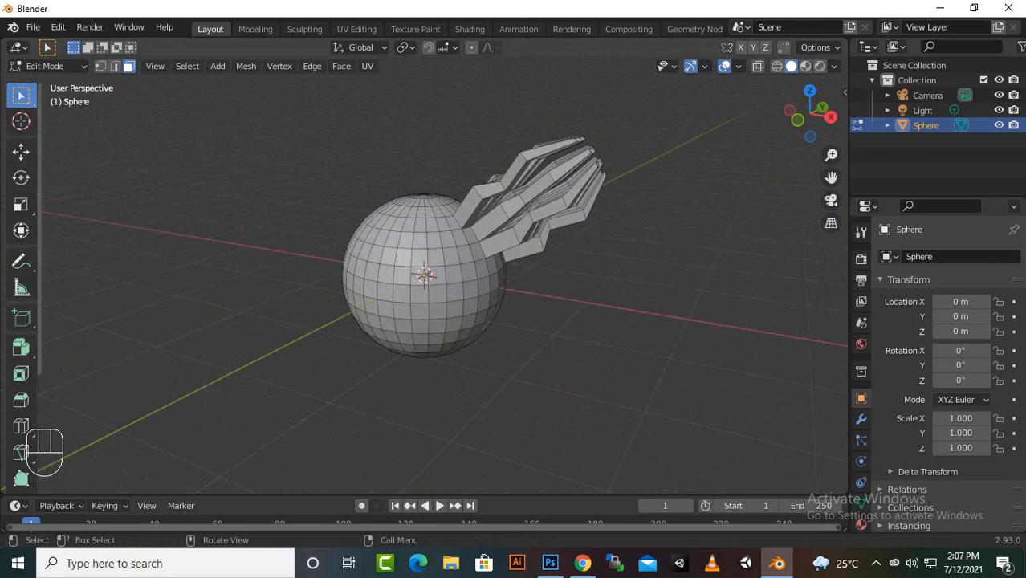
{"action": "scroll", "coordinate": [443, 275], "scroll_direction": "up", "scroll_amount": 3}
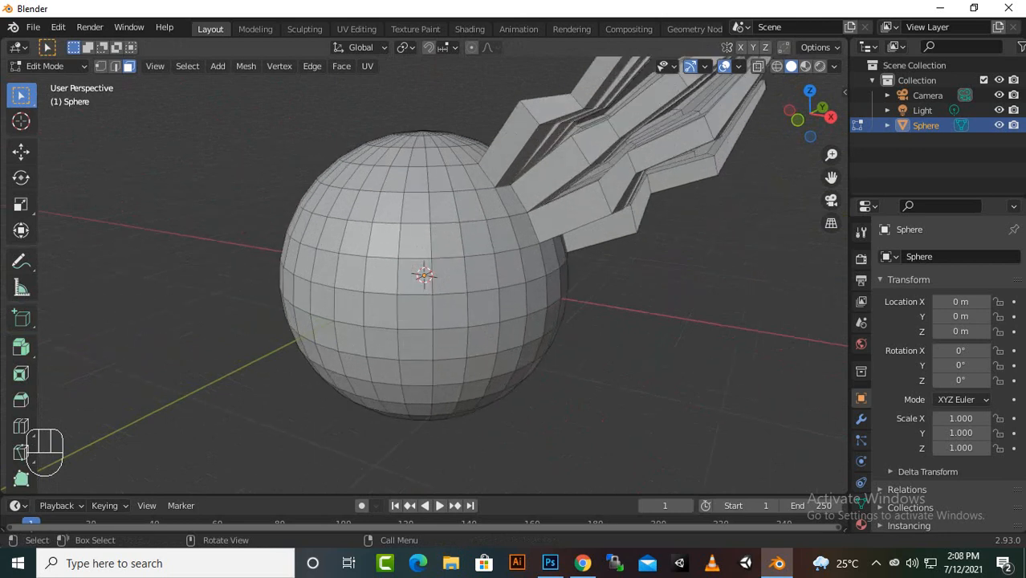
{"action": "scroll", "coordinate": [443, 275], "scroll_direction": "up", "scroll_amount": 1}
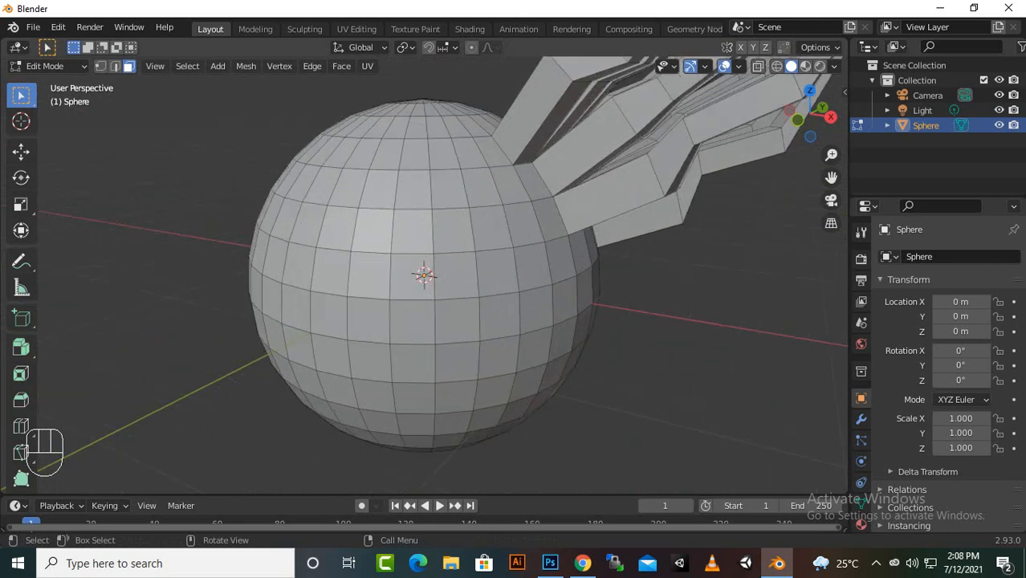
{"action": "left_click", "coordinate": [330, 273]}
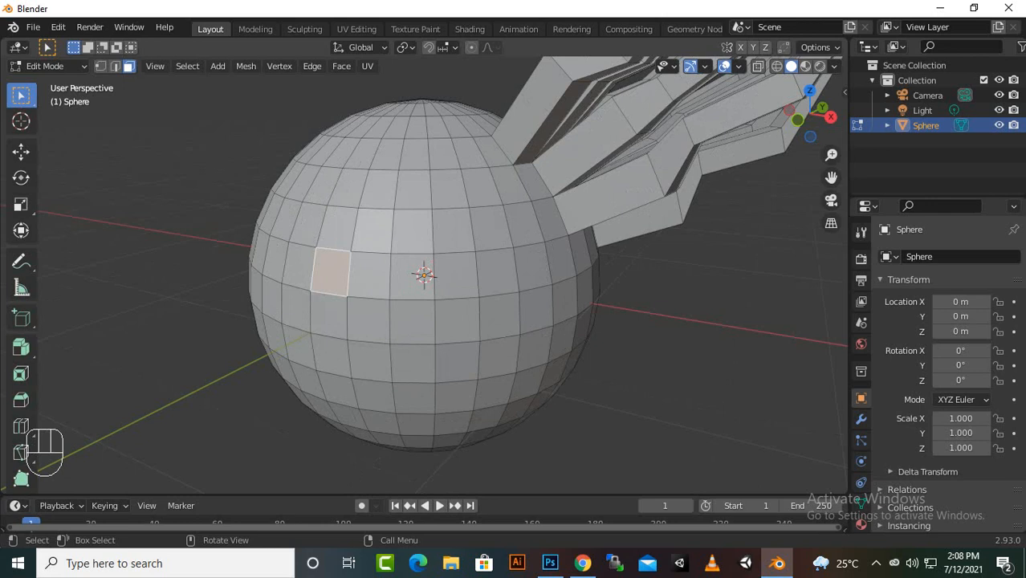
Extrude the selected quad in place and scale the new face to about 0.73 to form an inset.
{"action": "key", "text": "e"}
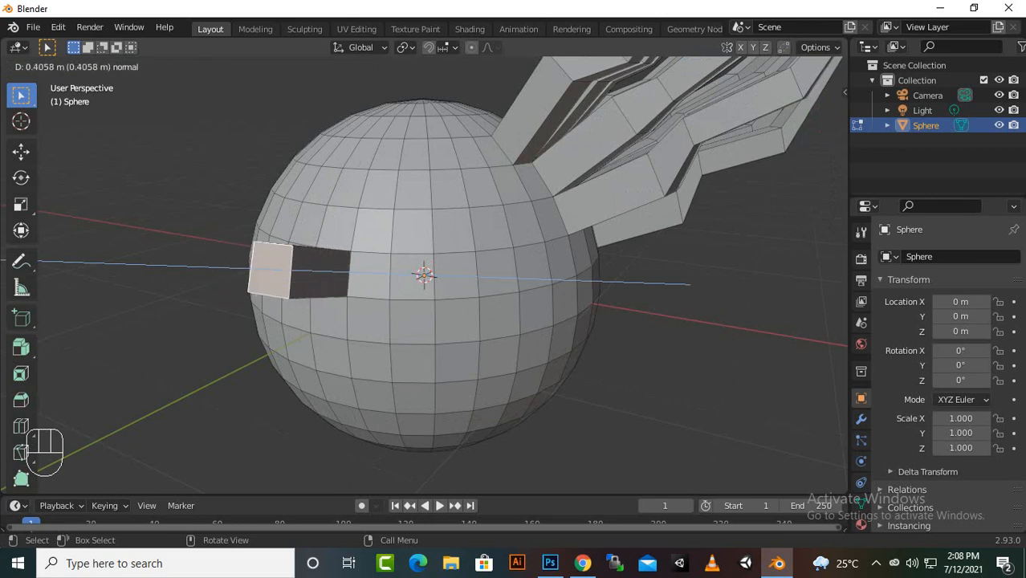
{"action": "key", "text": "s"}
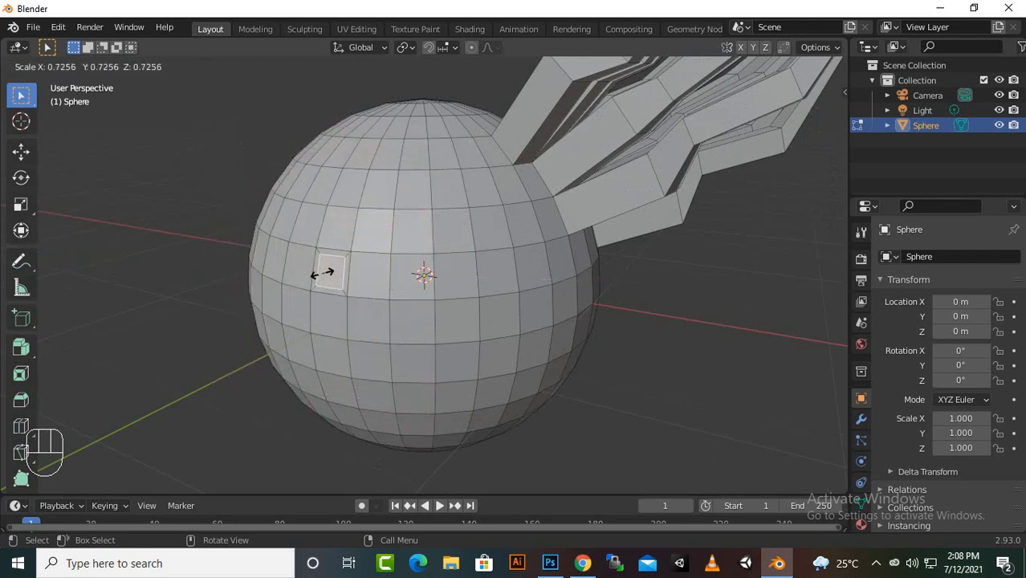
{"action": "left_click", "coordinate": [322, 274]}
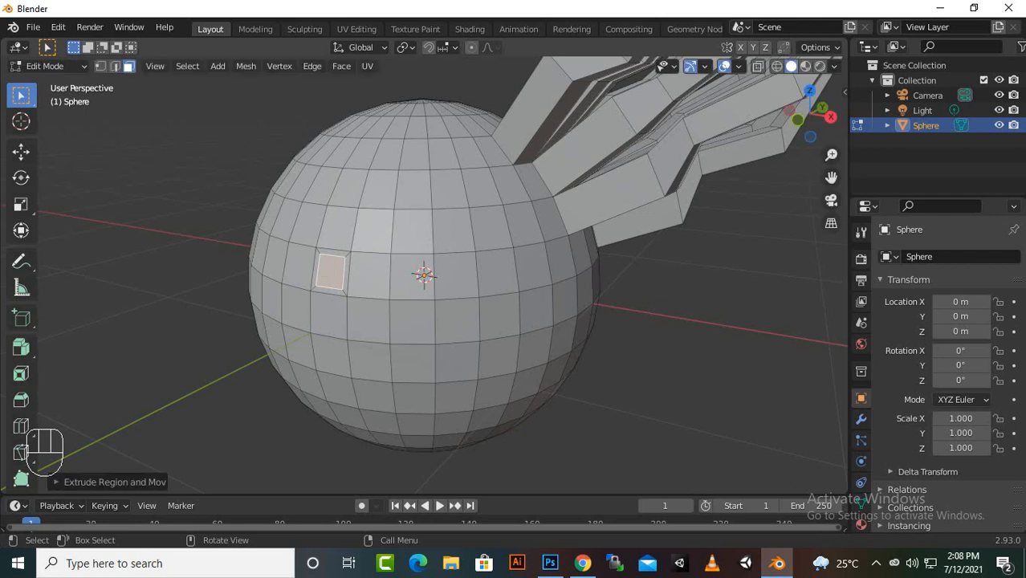
Extrude the inset face outward about 0.45 m, and inset its end with a second extrusion scaled to about 0.56.
{"action": "key", "text": "e"}
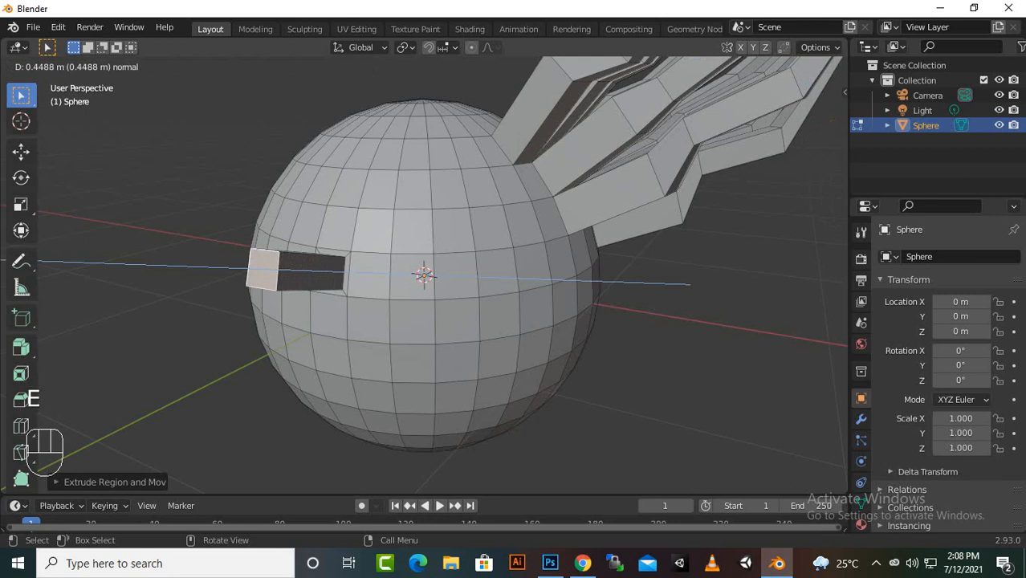
{"action": "left_click", "coordinate": [263, 270]}
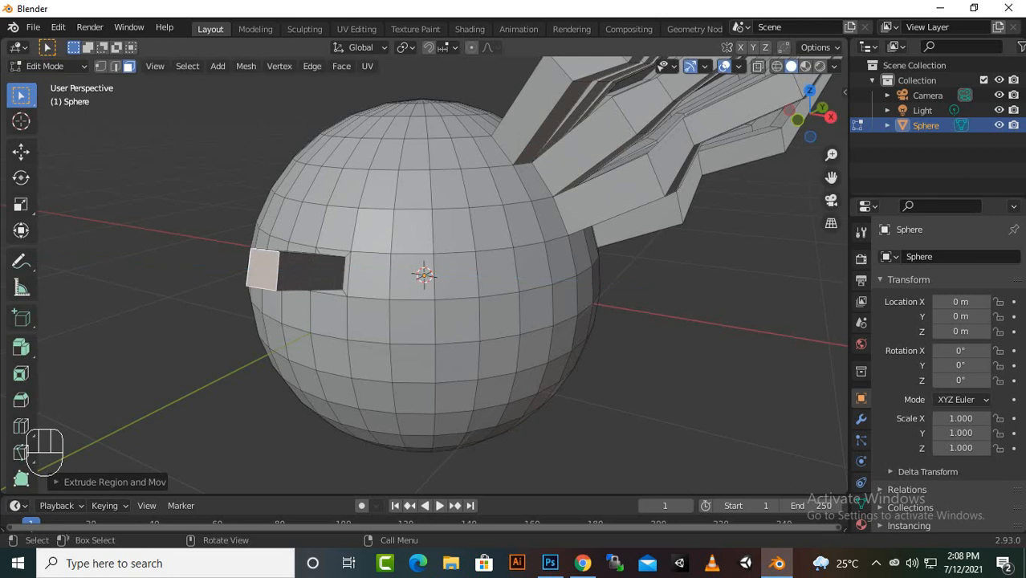
{"action": "key", "text": "e"}
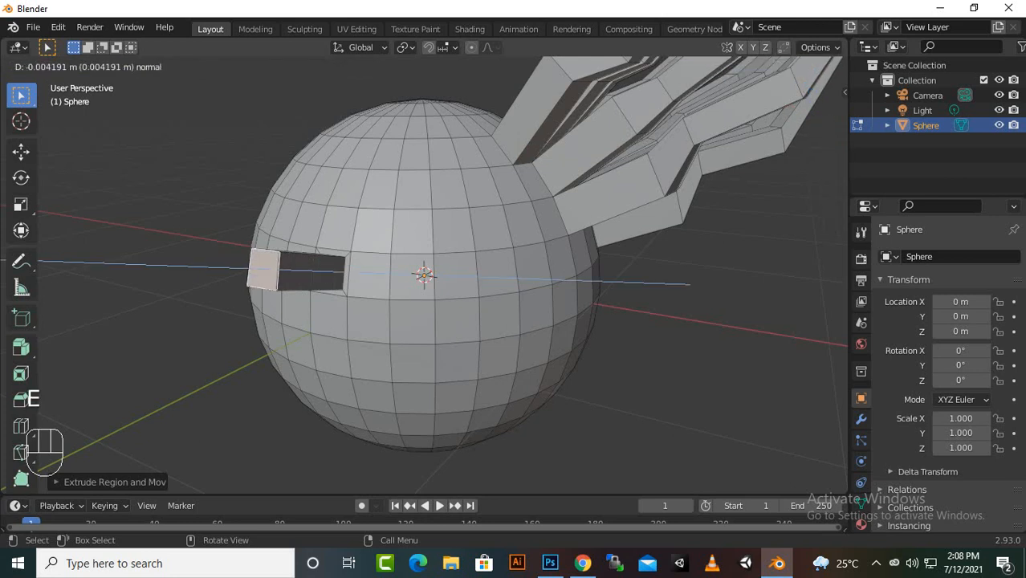
{"action": "key", "text": "s"}
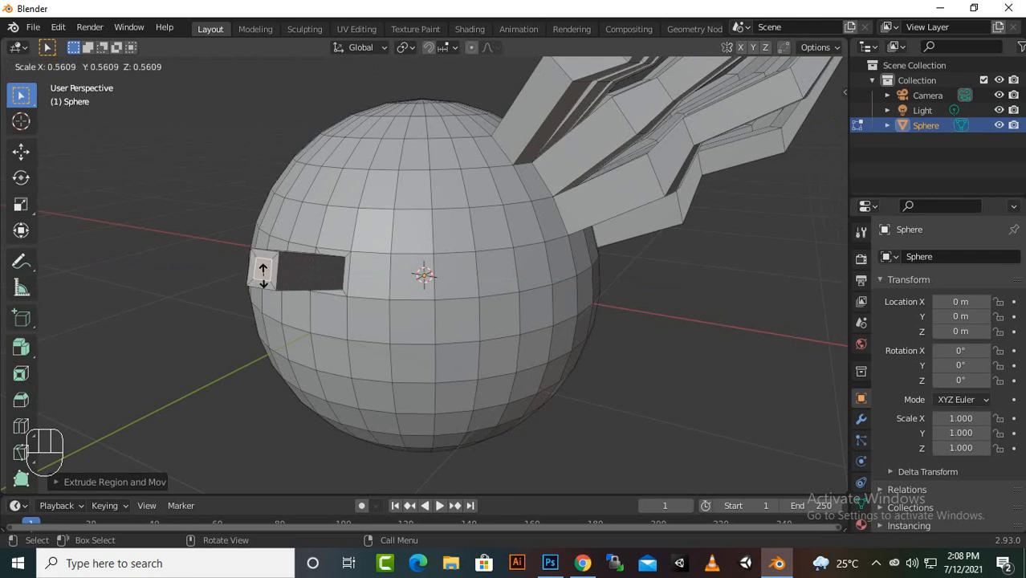
{"action": "left_click", "coordinate": [262, 273]}
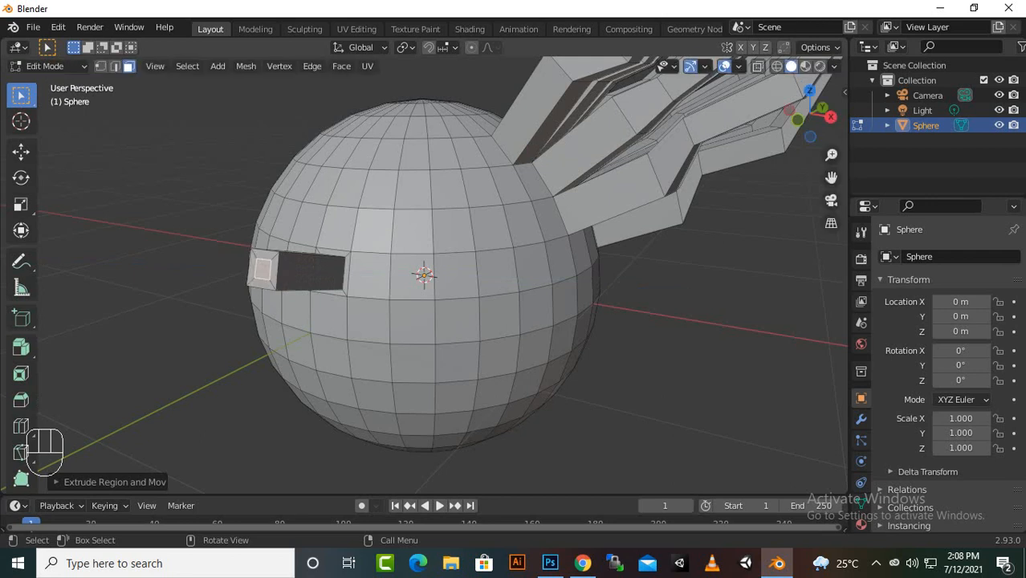
Extrude the small inset face farther outward and scale its end up to about 1.70.
{"action": "key", "text": "e"}
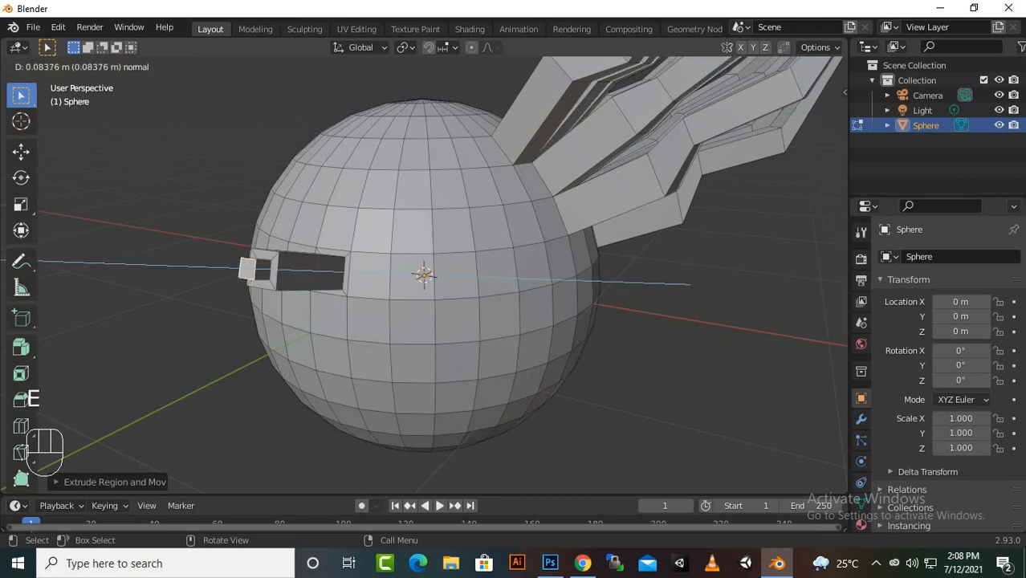
{"action": "key", "text": "Return"}
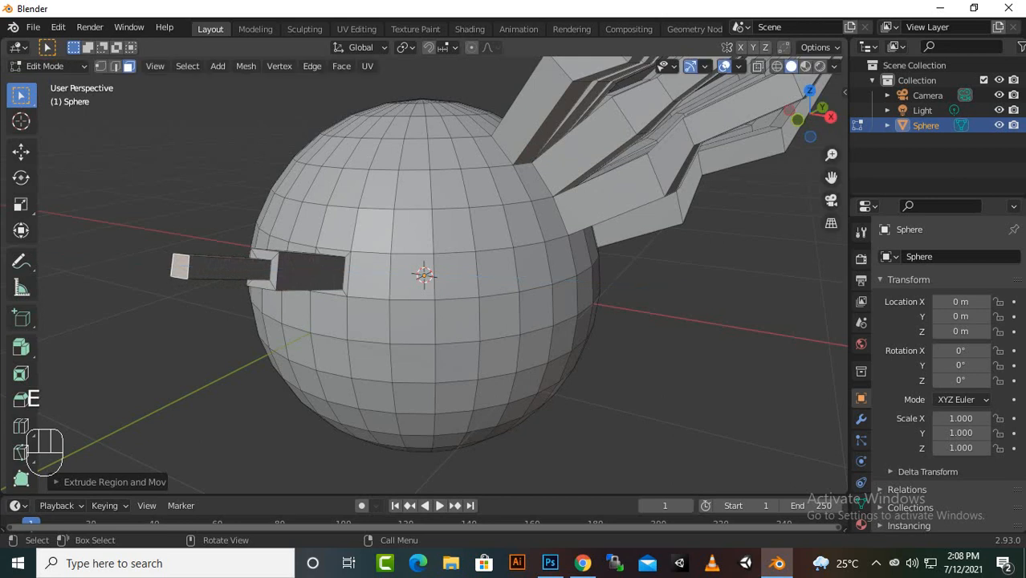
{"action": "key", "text": "s"}
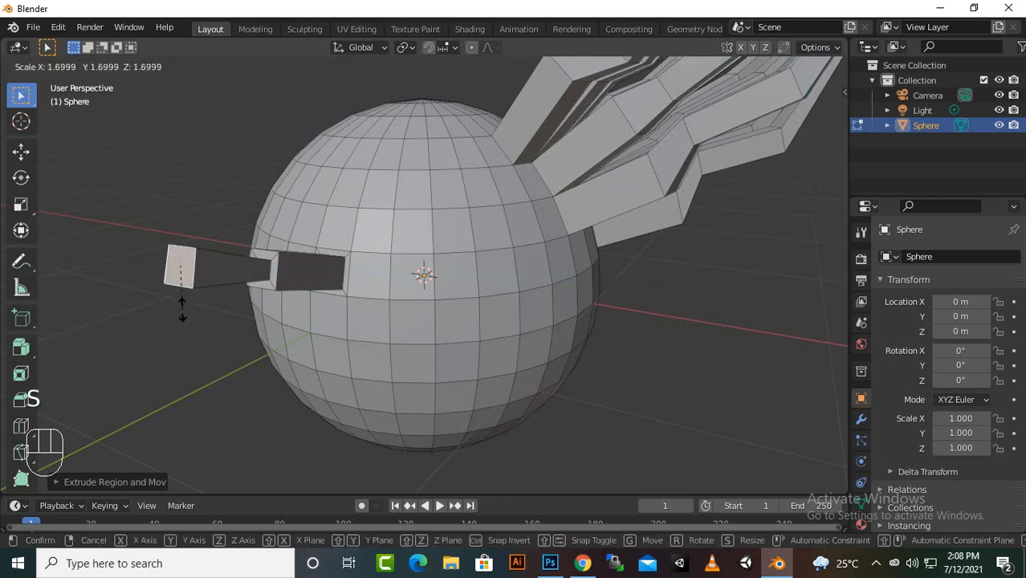
{"action": "key", "text": "Return"}
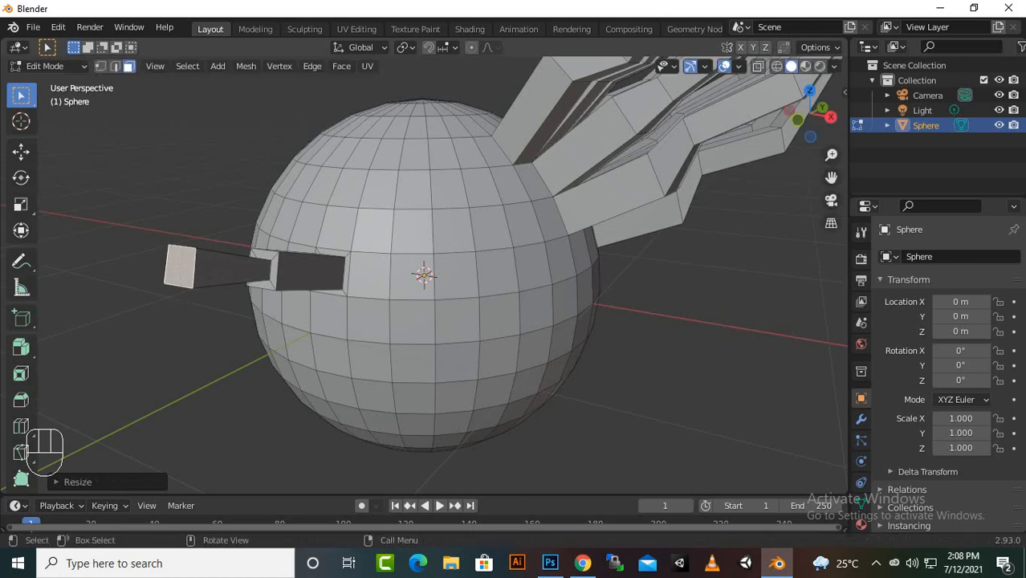
Extrude the enlarged end face about 0.19 m outward and scale the new end down to taper it.
{"action": "key", "text": "e"}
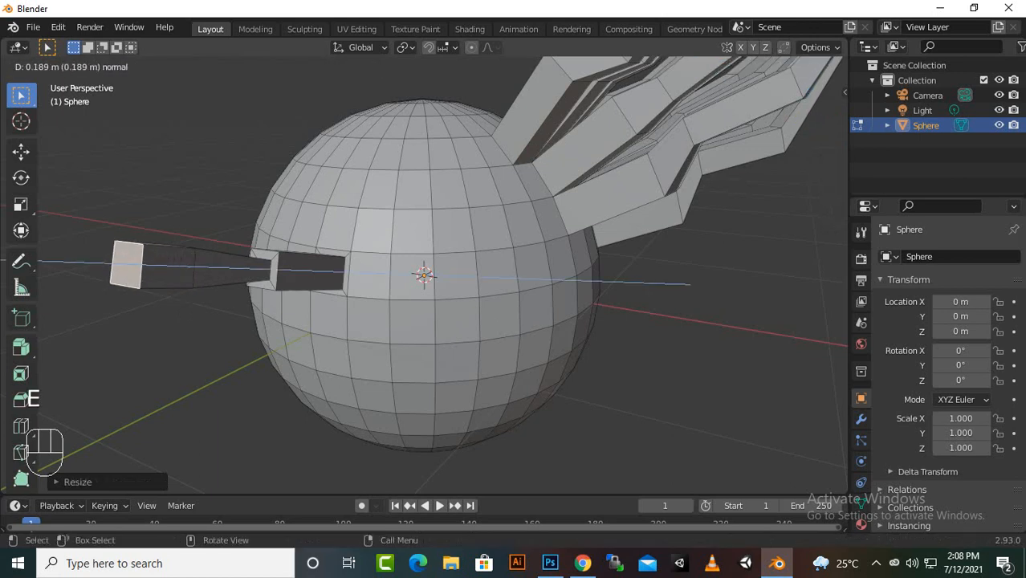
{"action": "key", "text": "Return"}
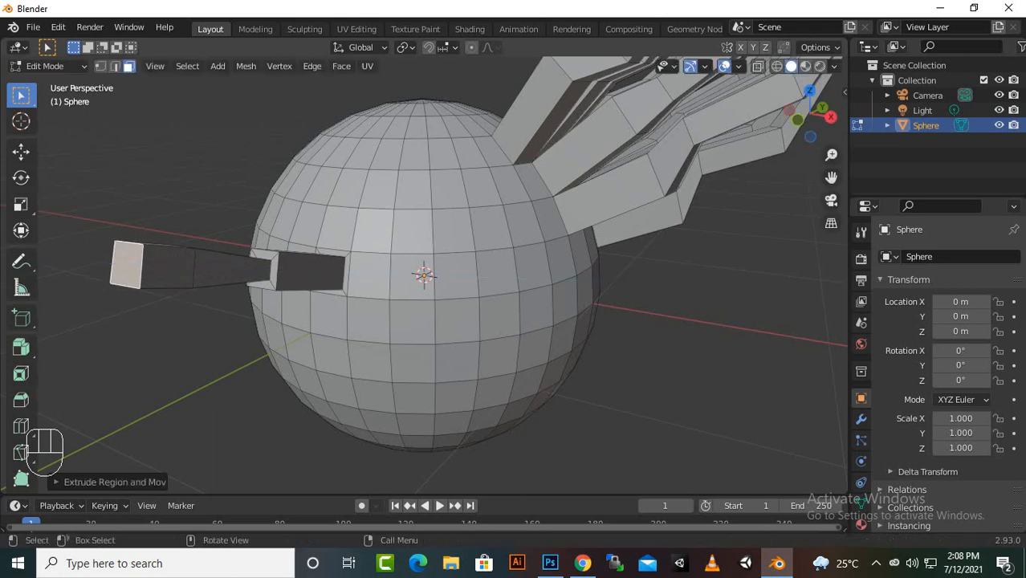
{"action": "key", "text": "s"}
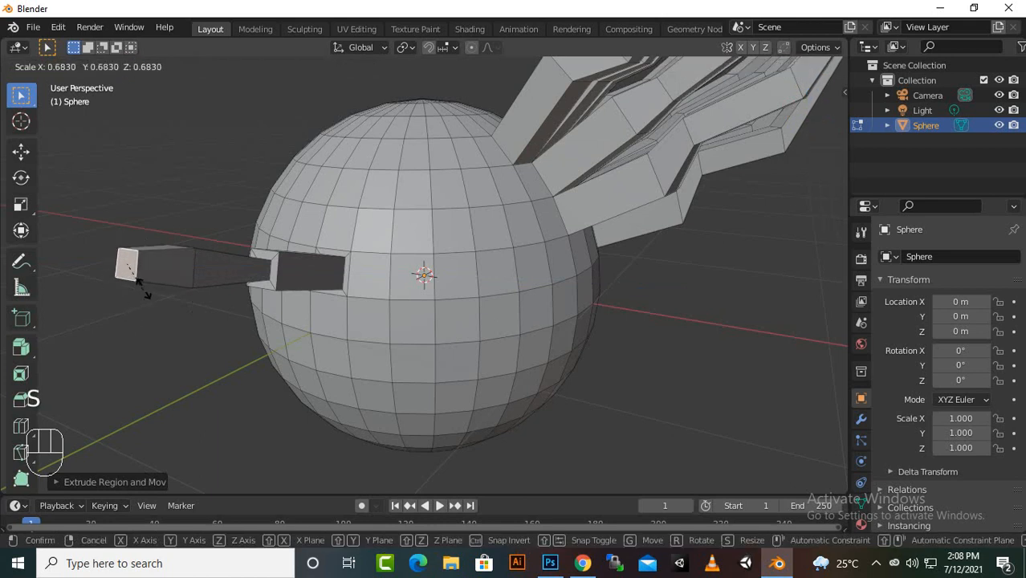
{"action": "left_click", "coordinate": [144, 281]}
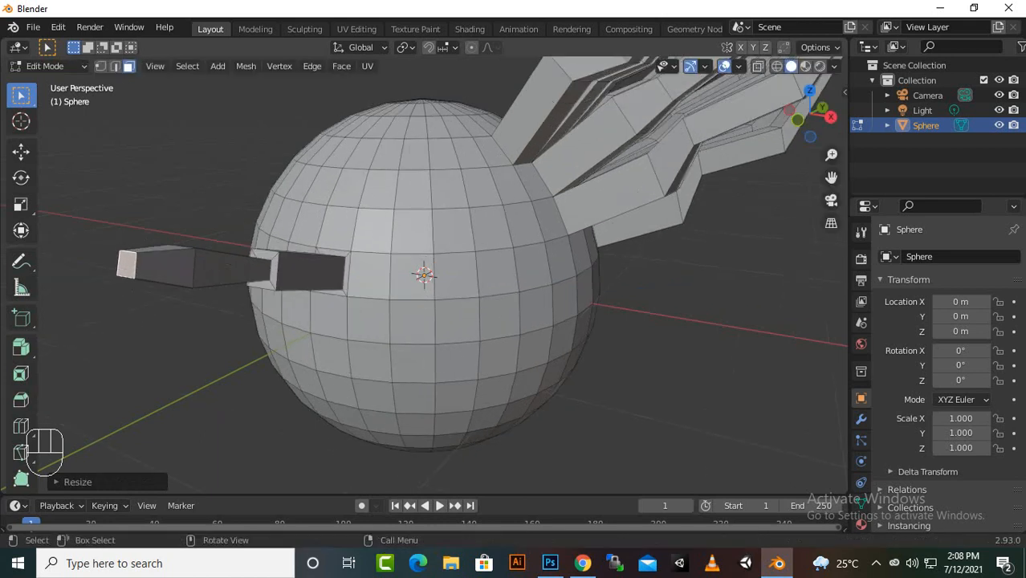
Return the sphere to Object Mode and delete it.
{"action": "mouse_move", "coordinate": [321, 305]}
{"action": "middle_mouse_down"}
{"action": "mouse_move", "coordinate": [383, 341]}
{"action": "mouse_move", "coordinate": [409, 324]}
{"action": "mouse_move", "coordinate": [305, 317]}
{"action": "middle_mouse_up"}
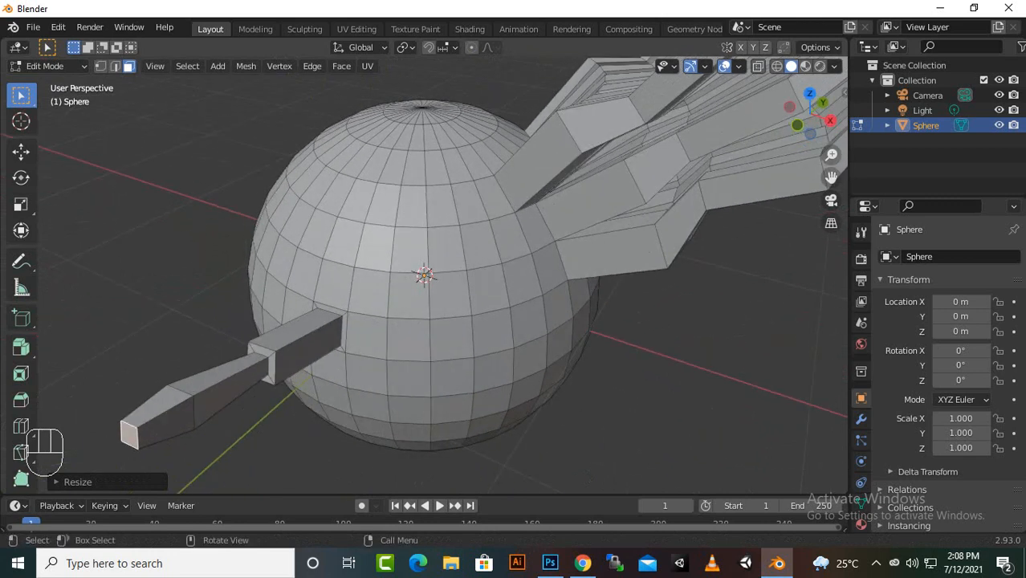
{"action": "scroll", "coordinate": [423, 276], "scroll_direction": "down", "scroll_amount": 1}
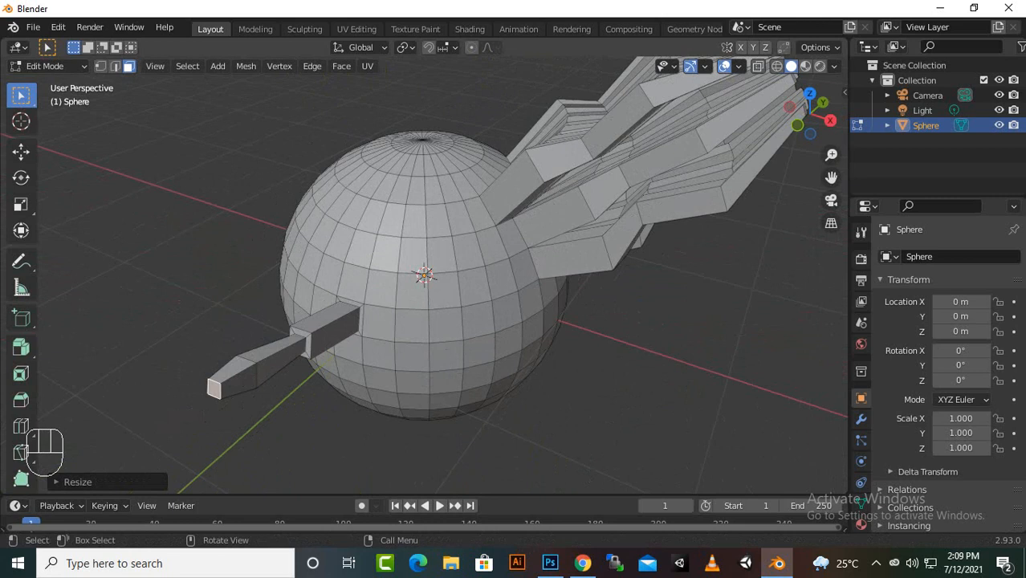
{"action": "scroll", "coordinate": [423, 276], "scroll_direction": "down", "scroll_amount": 2}
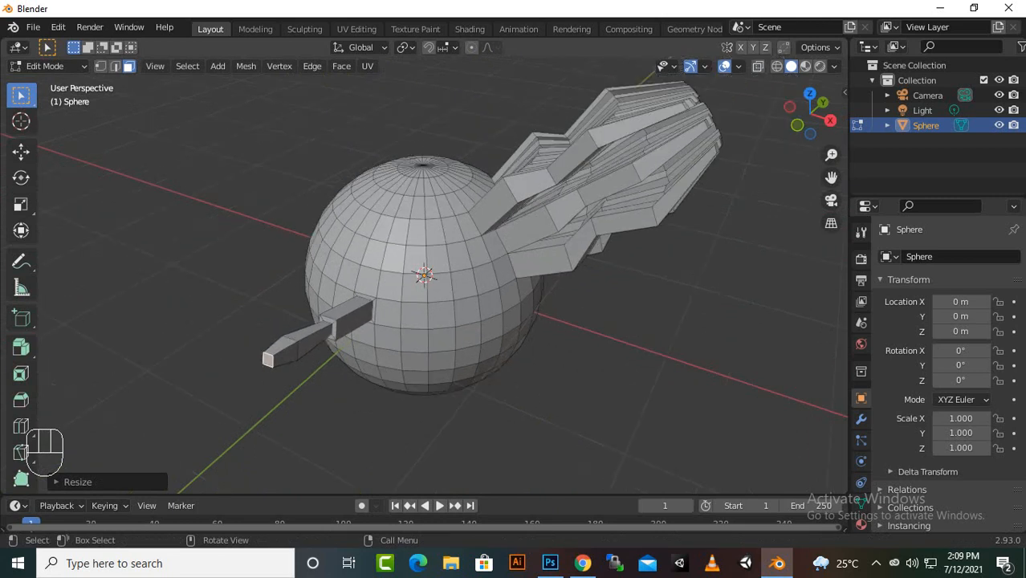
{"action": "middle_click_drag", "start_coordinate": [423, 275], "coordinate": [423, 298]}
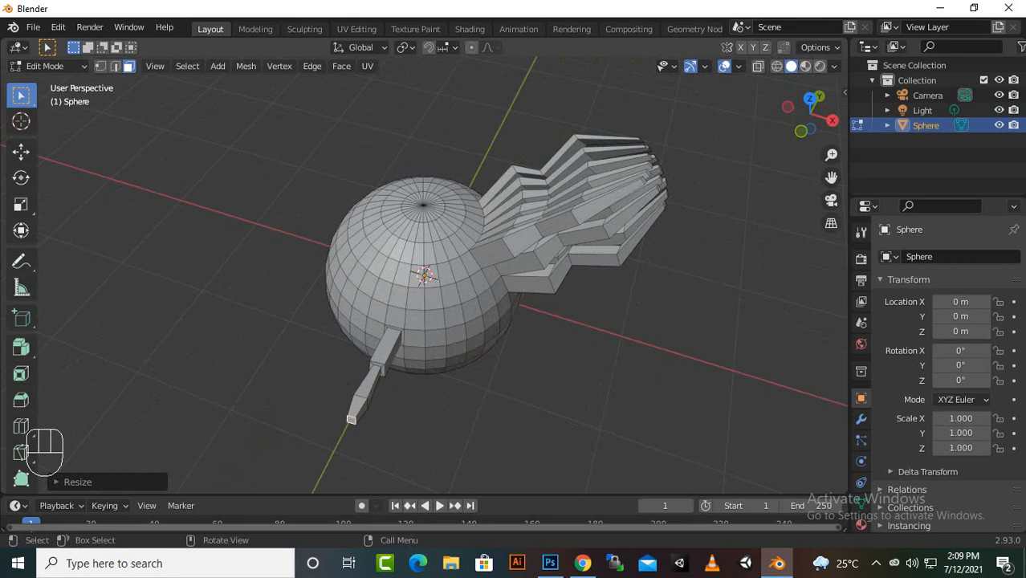
{"action": "left_click", "coordinate": [458, 269]}
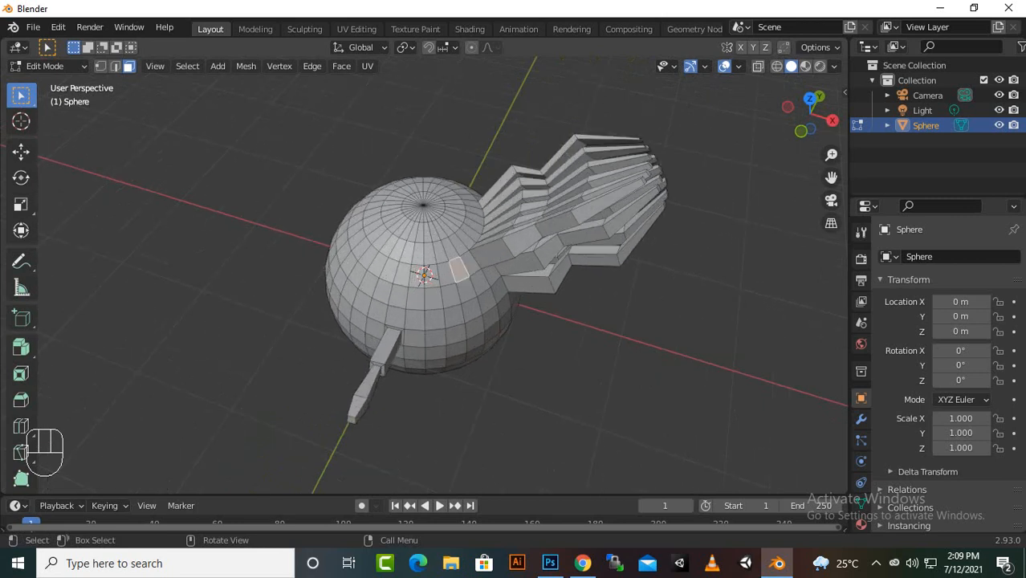
{"action": "key", "text": "Tab"}
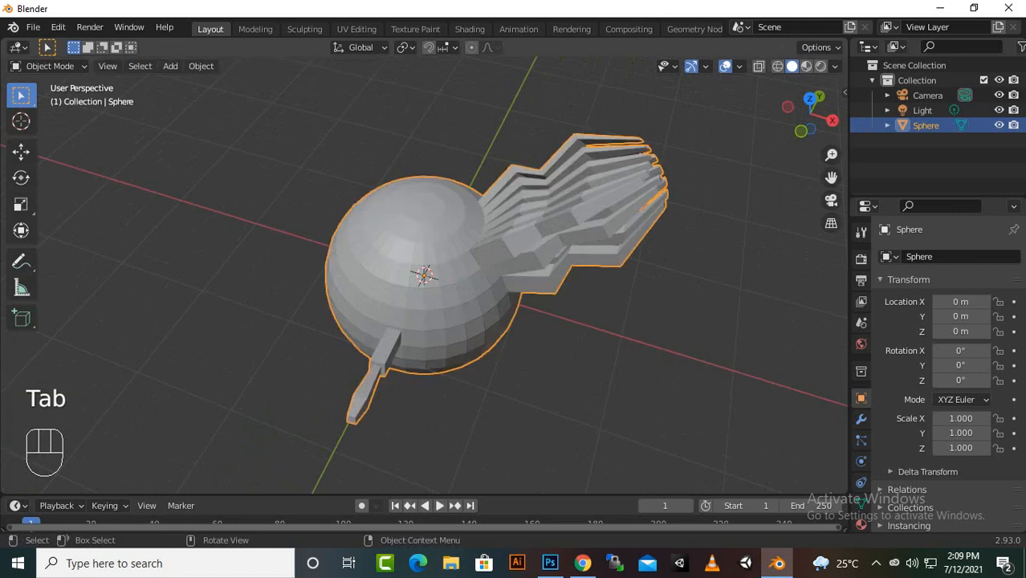
{"action": "key", "text": "Delete"}
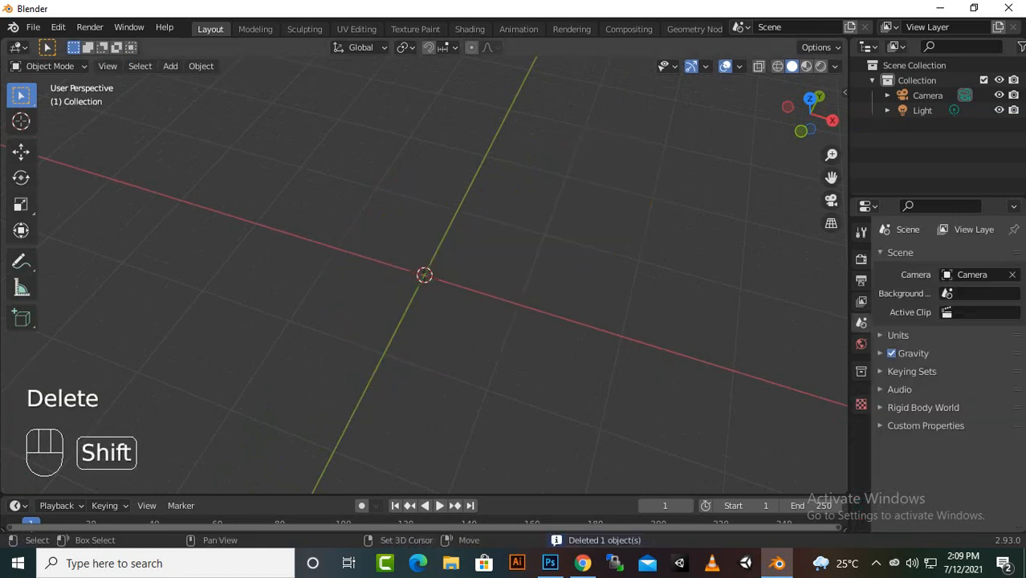
Add a cone mesh at the origin and enter Edit Mode on it.
{"action": "key", "text": "shift+a"}
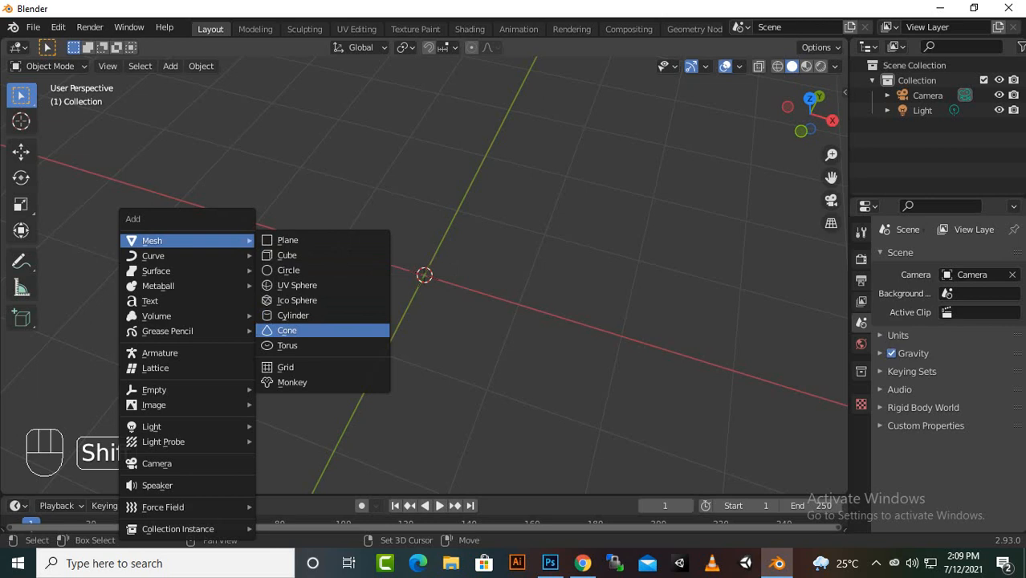
{"action": "left_click", "coordinate": [287, 330]}
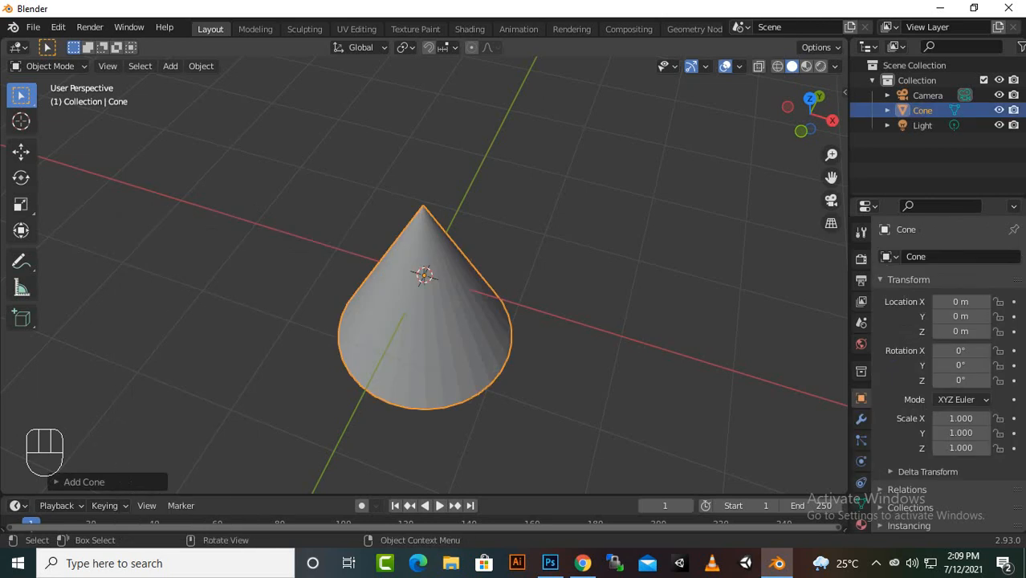
{"action": "scroll", "coordinate": [424, 276], "scroll_direction": "up", "scroll_amount": 2}
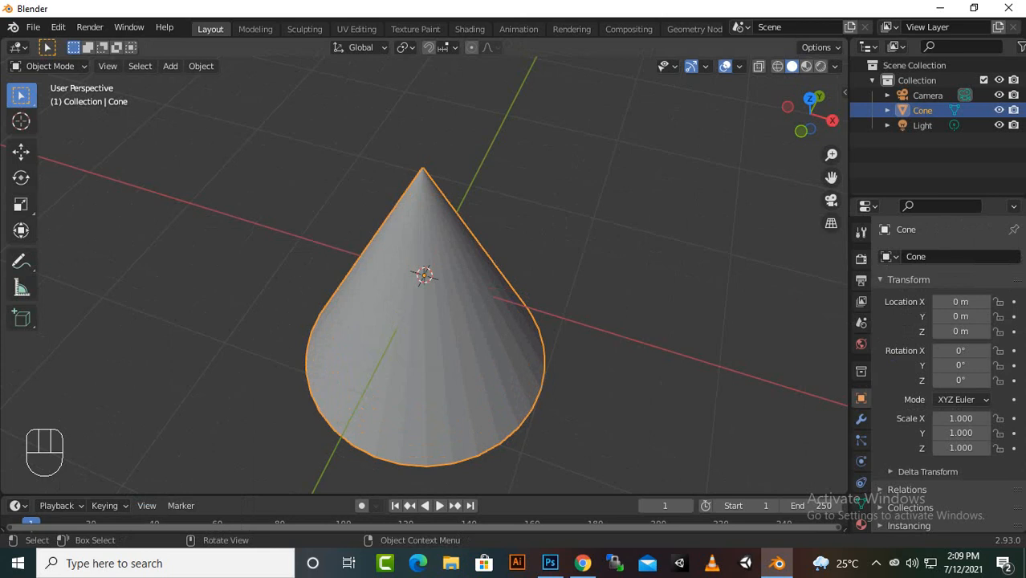
{"action": "key", "text": "Tab"}
{"action": "scroll", "coordinate": [424, 275], "scroll_direction": "up", "scroll_amount": 2}
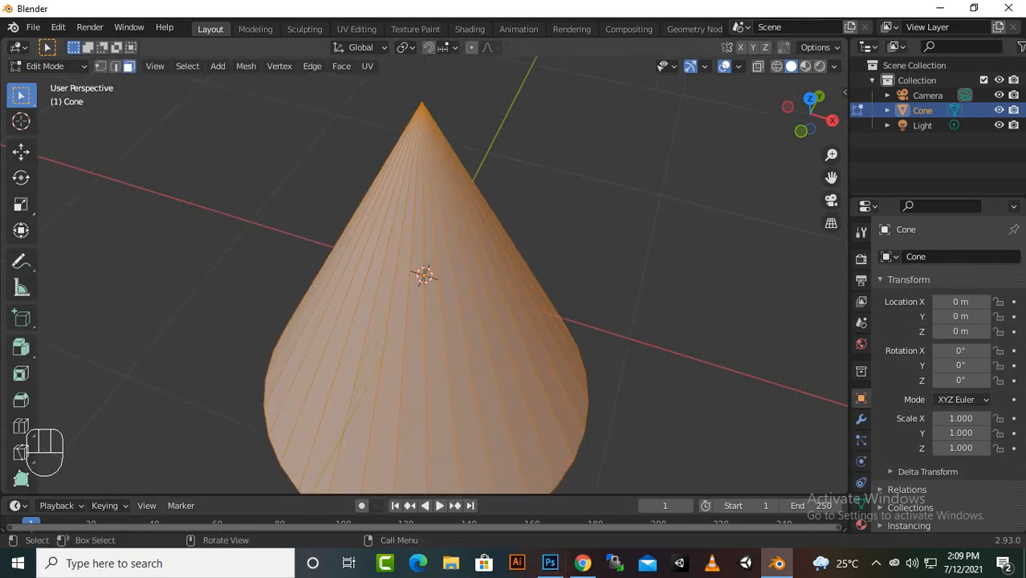
Try extruding a single side face of the cone outward about 0.27 m, and undo the extrusion.
{"action": "left_click", "coordinate": [459, 353]}
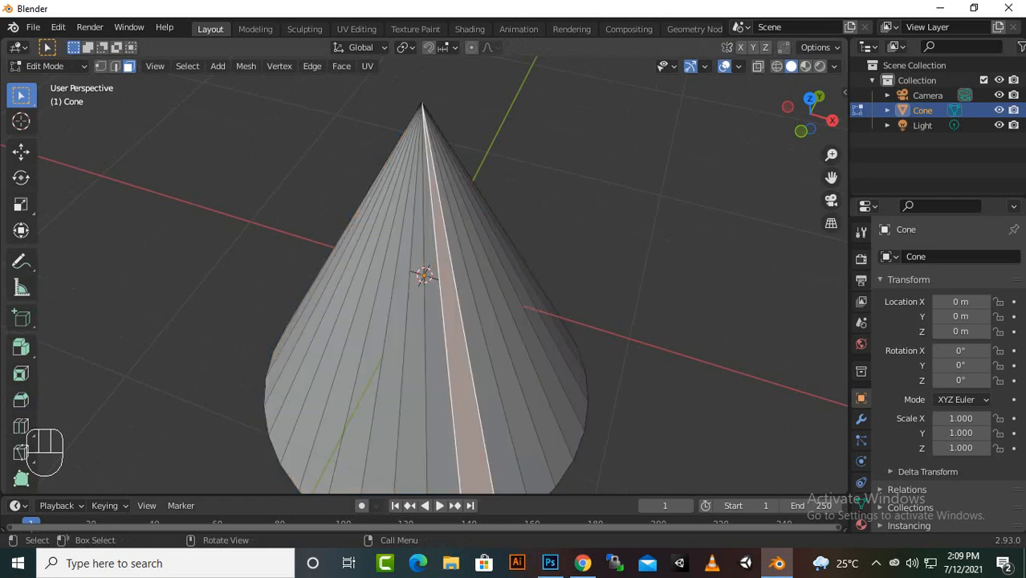
{"action": "key", "text": "e"}
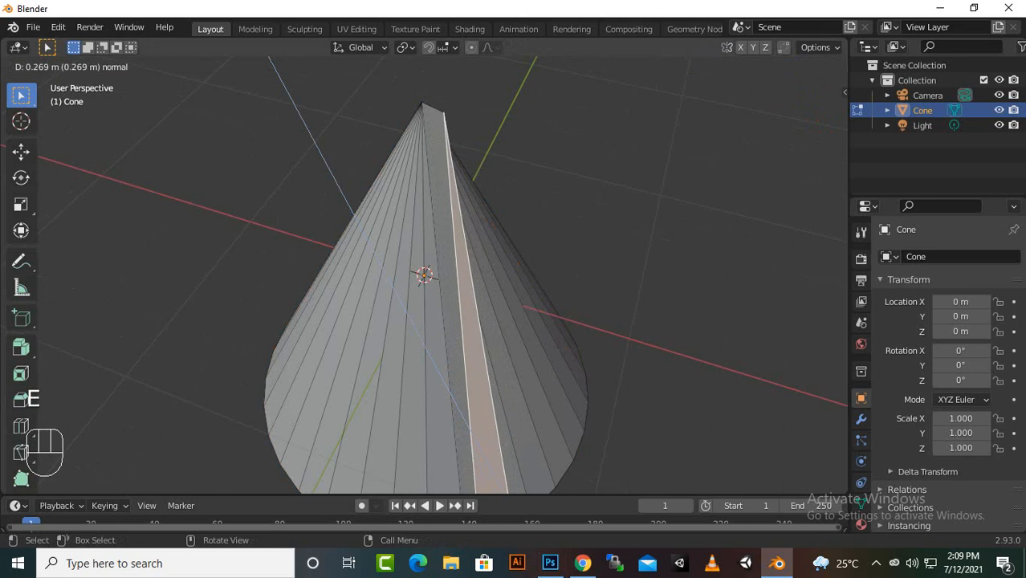
{"action": "left_click", "coordinate": [474, 363]}
{"action": "scroll", "coordinate": [474, 363], "scroll_direction": "down", "scroll_amount": 2}
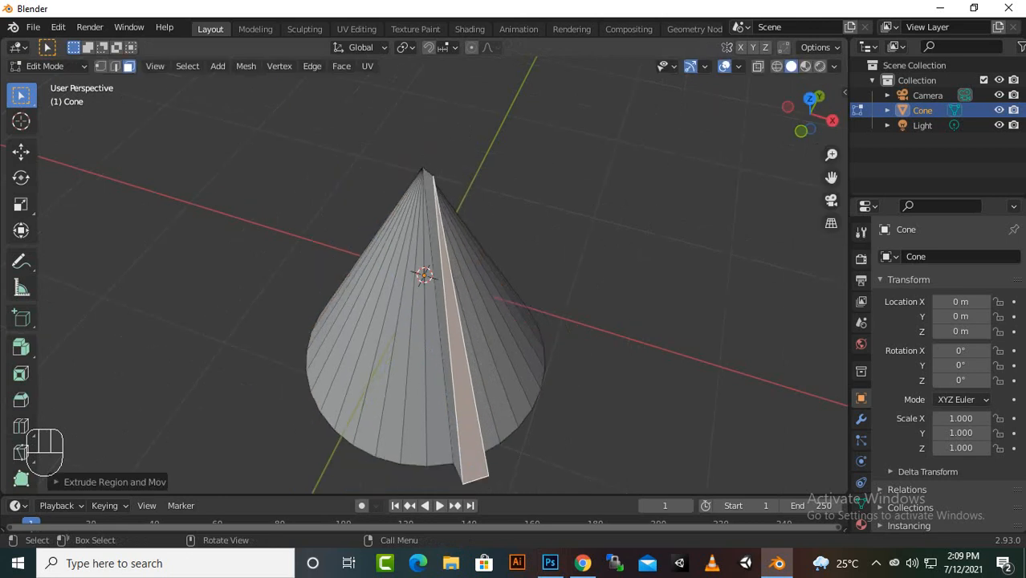
{"action": "key", "text": "ctrl"}
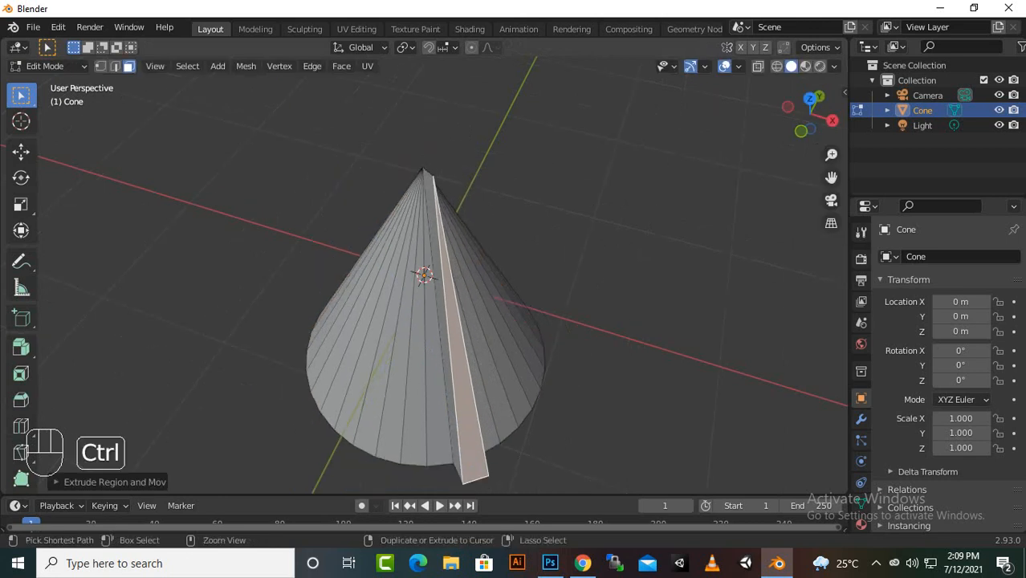
{"action": "key", "text": "ctrl+z"}
Box-select the cone's side faces from both sides so the whole slope is selected, with one front face active.
{"action": "left_click_drag", "start_coordinate": [307, 190], "coordinate": [625, 470]}
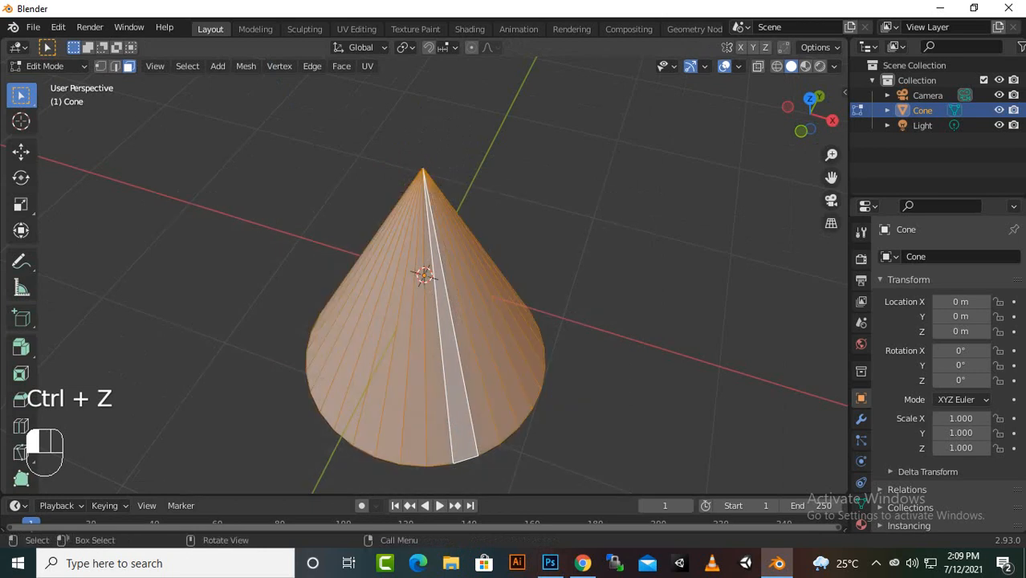
{"action": "scroll", "coordinate": [423, 289], "scroll_direction": "down", "scroll_amount": 1}
{"action": "middle_click_drag", "start_coordinate": [554, 248], "coordinate": [293, 271]}
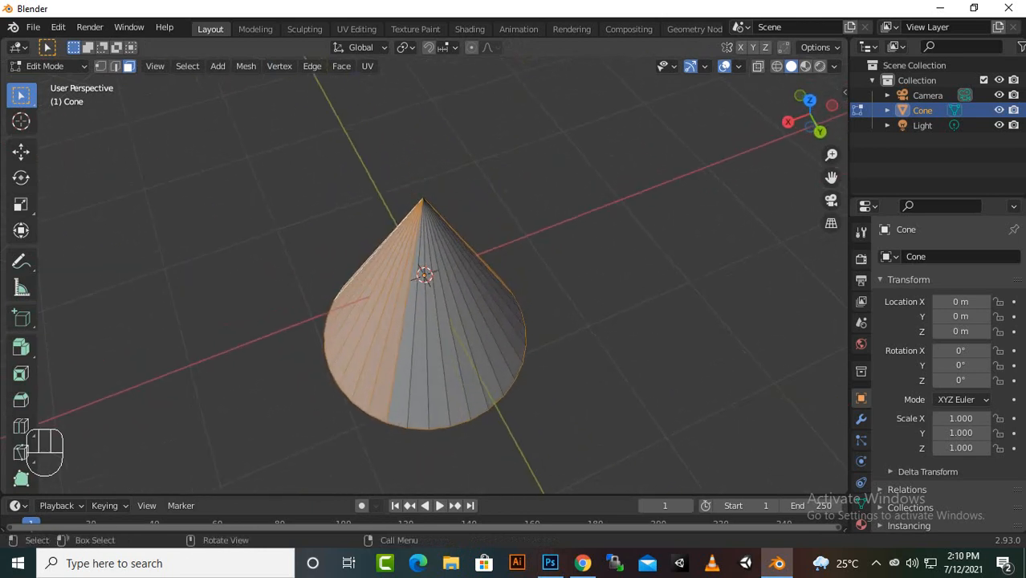
{"action": "left_click_drag", "start_coordinate": [677, 157], "coordinate": [236, 493], "text": "shift"}
{"action": "middle_click_drag", "start_coordinate": [313, 345], "coordinate": [517, 297]}
{"action": "left_click", "coordinate": [410, 350], "text": "shift"}
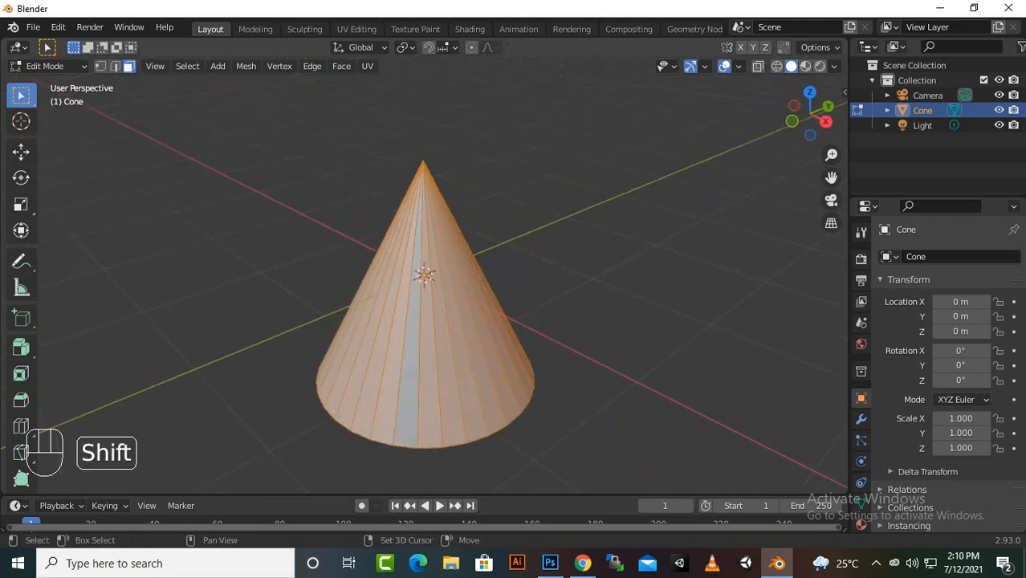
{"action": "left_click", "coordinate": [411, 350], "text": "shift"}
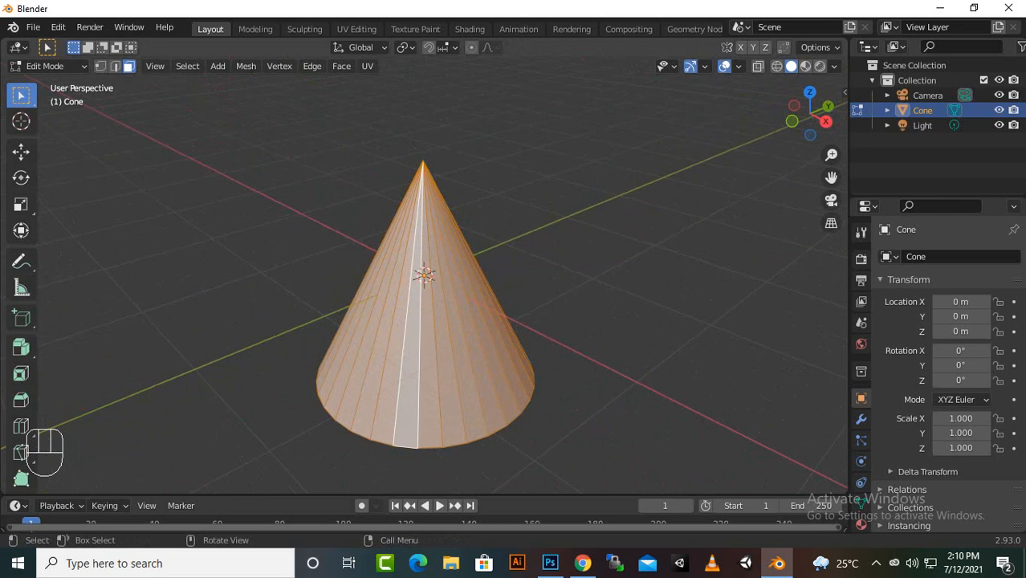
Extrude the selected faces, trying the global X and Z axes before settling on a slight negative offset along global Y.
{"action": "key", "text": "e"}
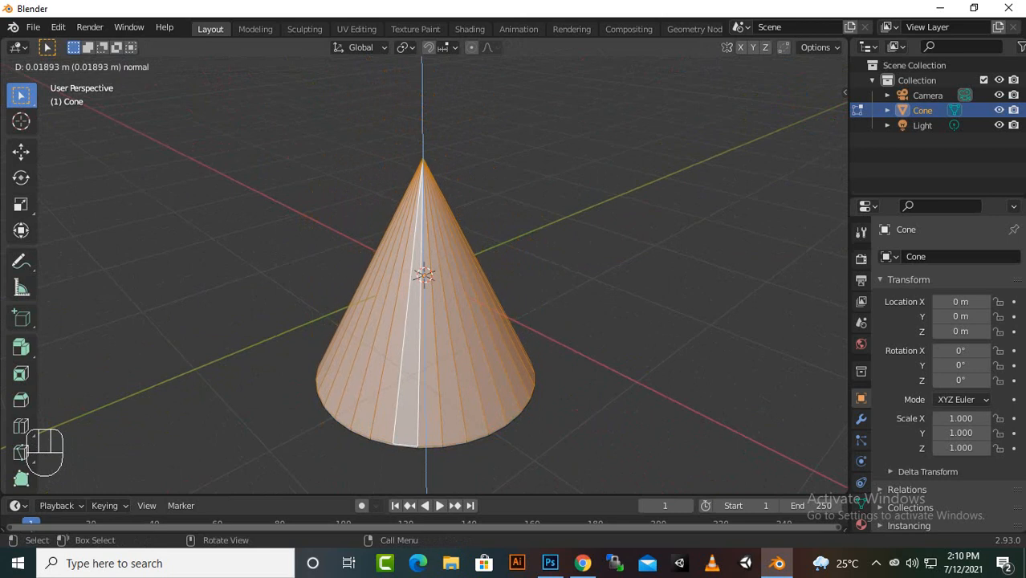
{"action": "key", "text": "x"}
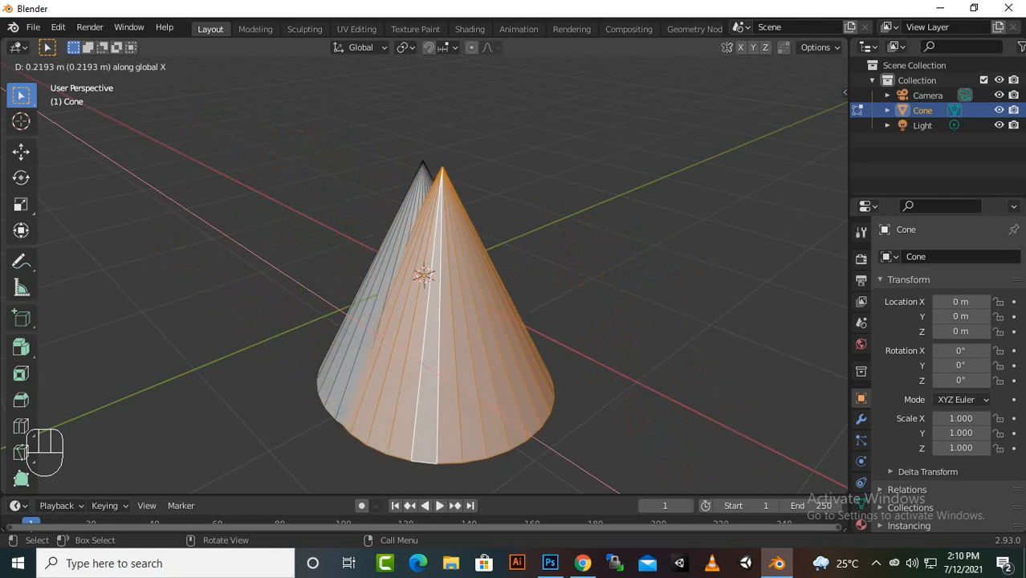
{"action": "key", "text": "z"}
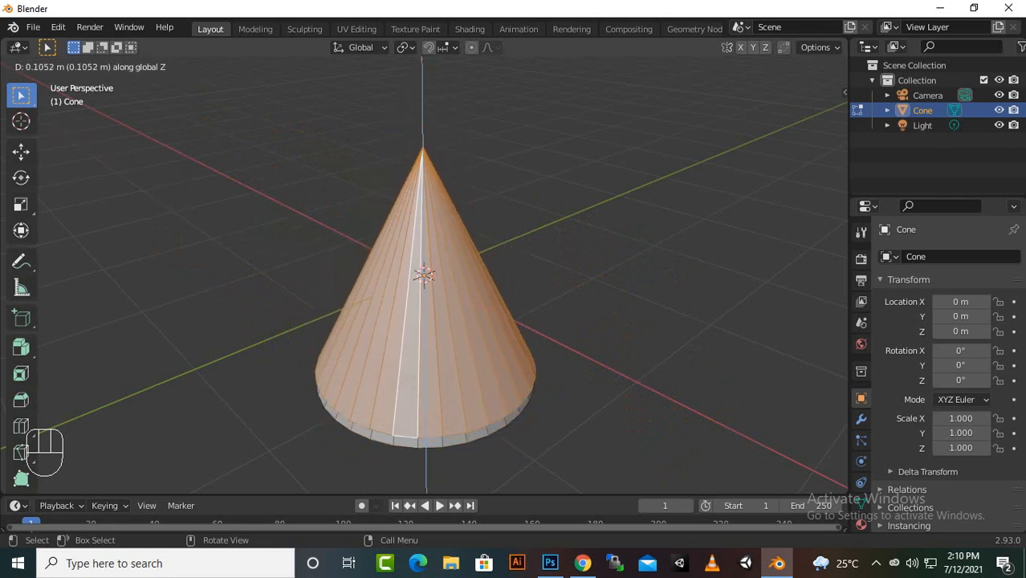
{"action": "key", "text": "y"}
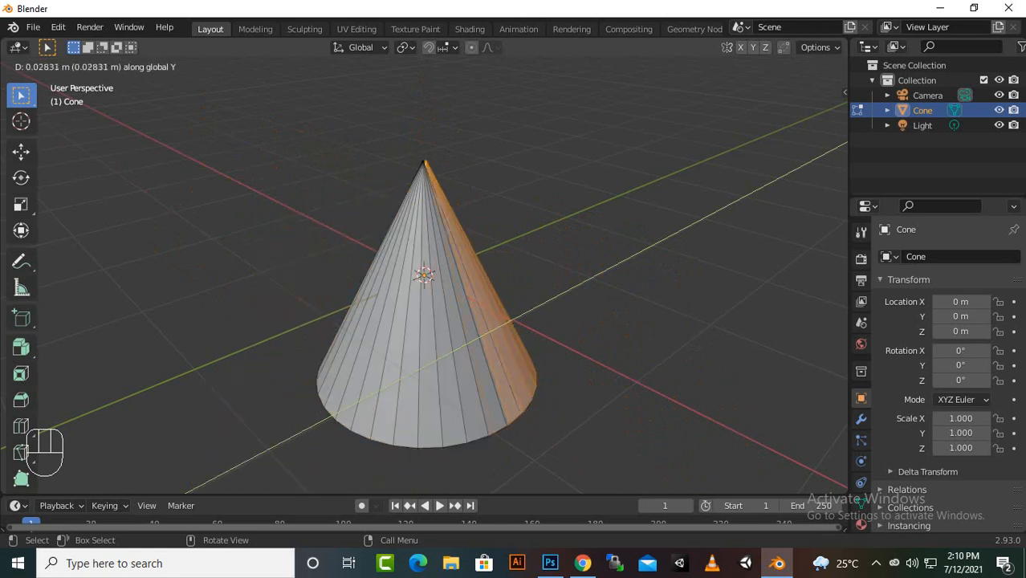
{"action": "key", "text": "Return"}
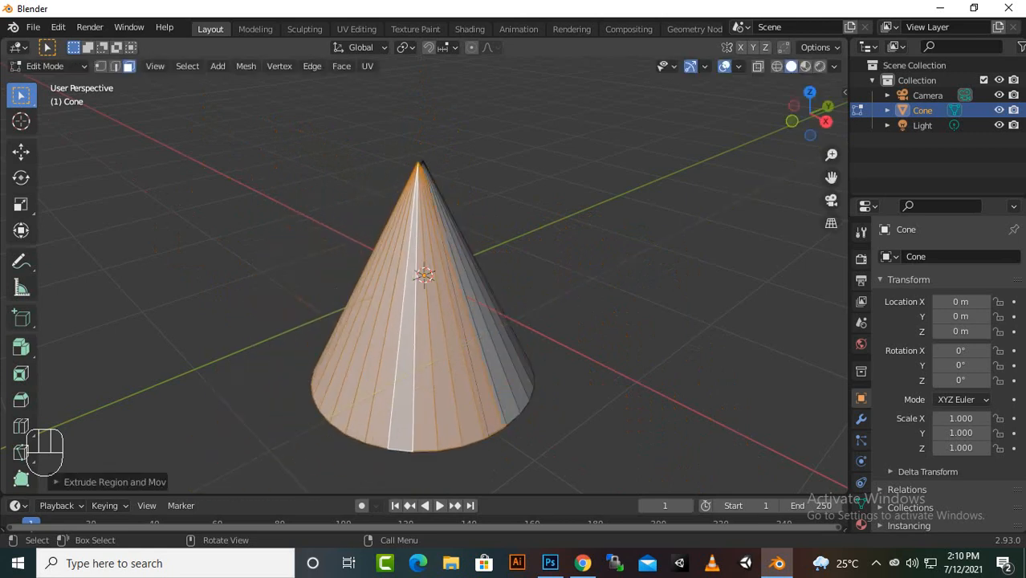
Select one side face of the extruded cone, return to Object Mode, and delete the cone.
{"action": "left_click", "coordinate": [468, 345]}
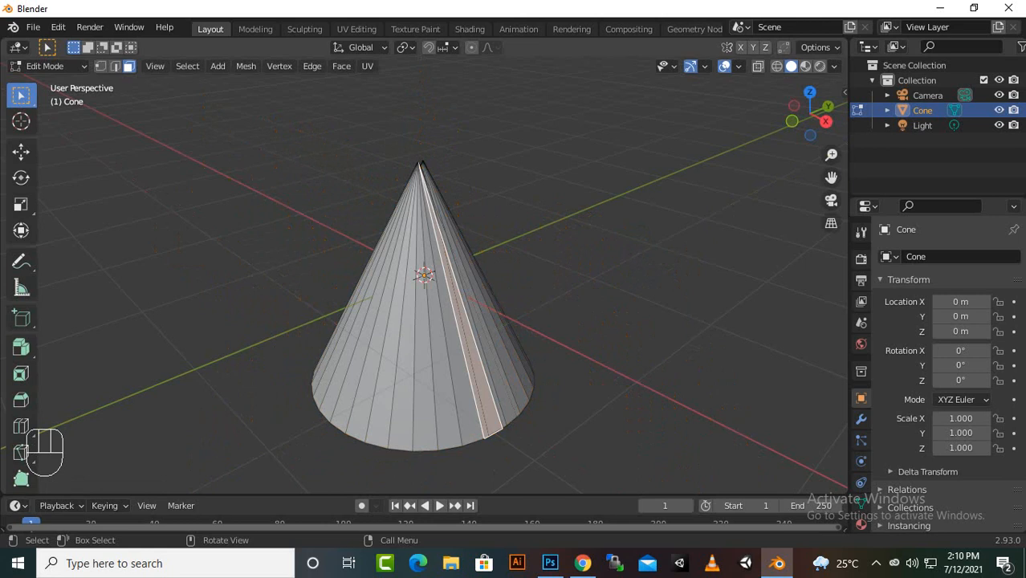
{"action": "key", "text": "Tab"}
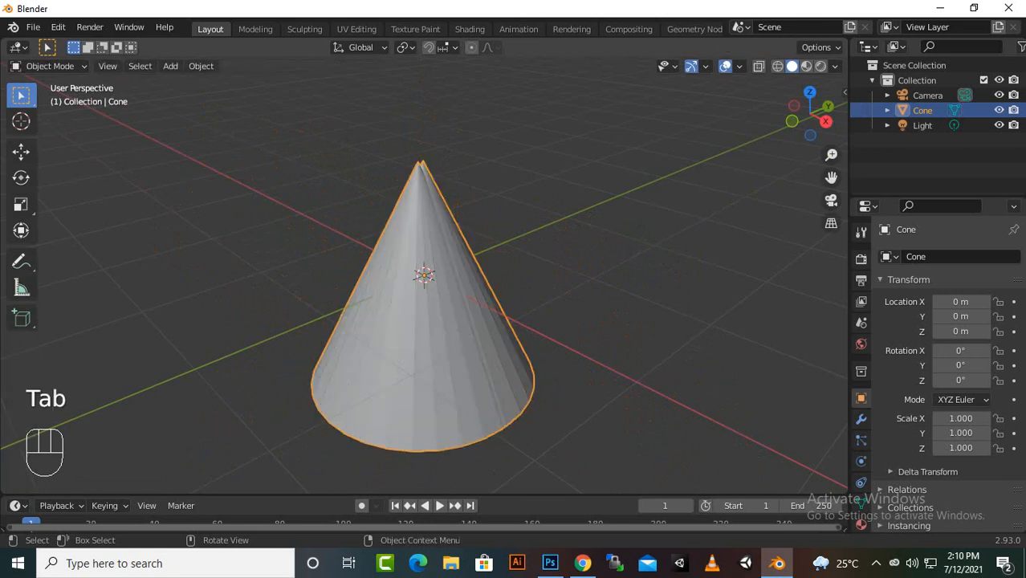
{"action": "key", "text": "Delete"}
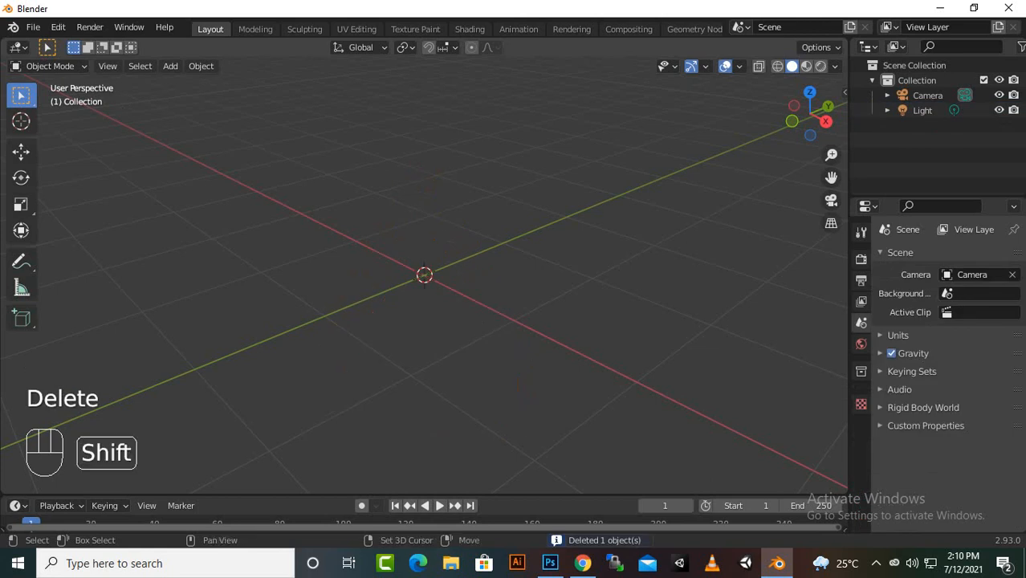
Add a UV sphere at the world origin and enter Edit Mode on it.
{"action": "key", "text": "shift+a"}
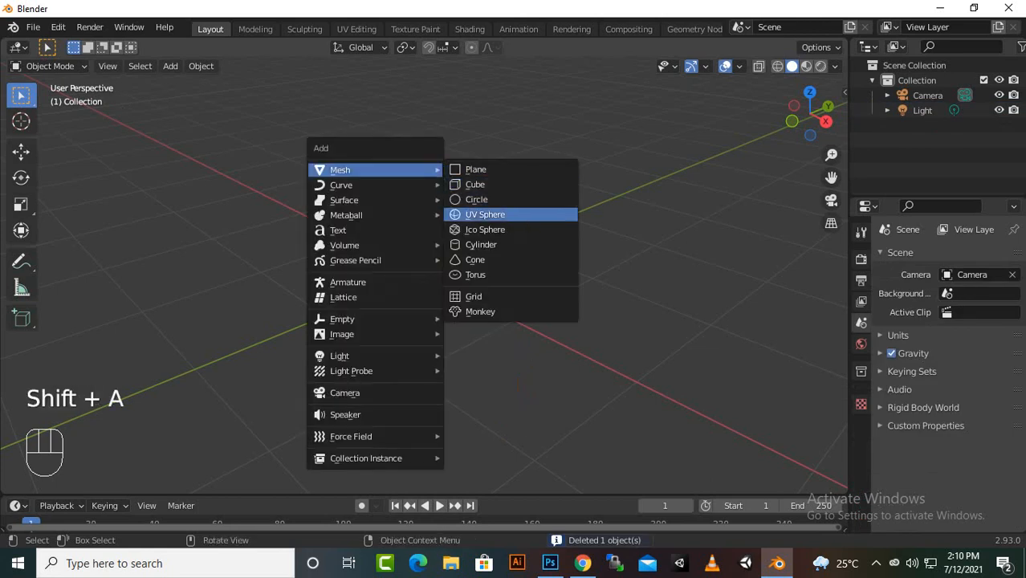
{"action": "left_click", "coordinate": [485, 214]}
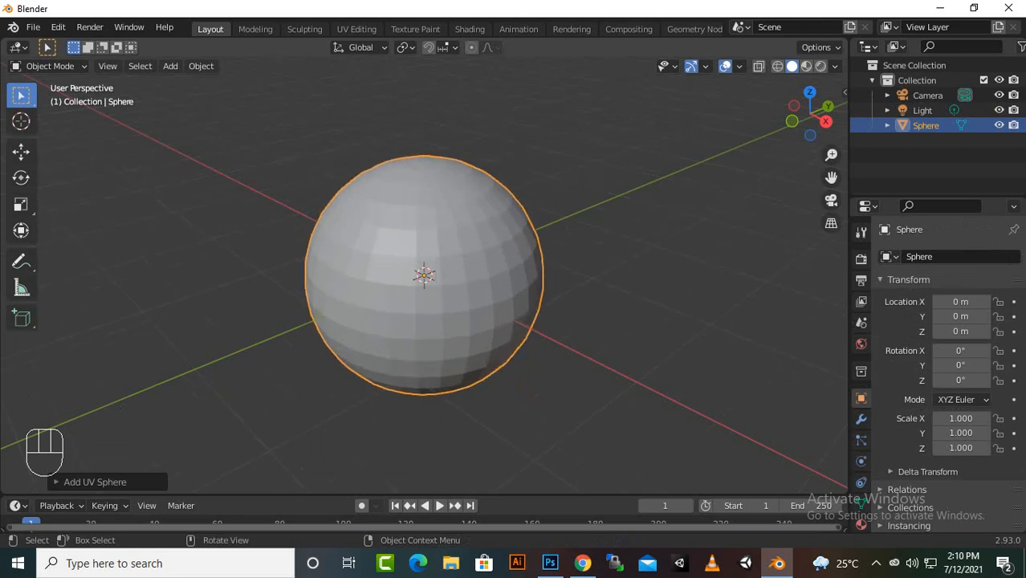
{"action": "scroll", "coordinate": [424, 276], "scroll_direction": "down", "scroll_amount": 3}
{"action": "scroll", "coordinate": [424, 275], "scroll_direction": "up", "scroll_amount": 3}
{"action": "scroll", "coordinate": [424, 275], "scroll_direction": "up", "scroll_amount": 1}
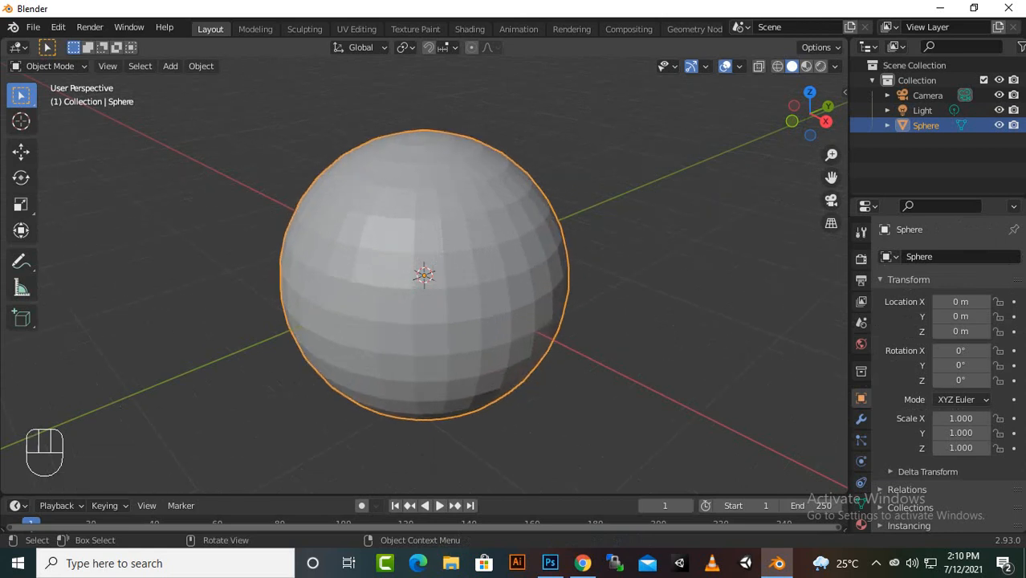
{"action": "key", "text": "Tab"}
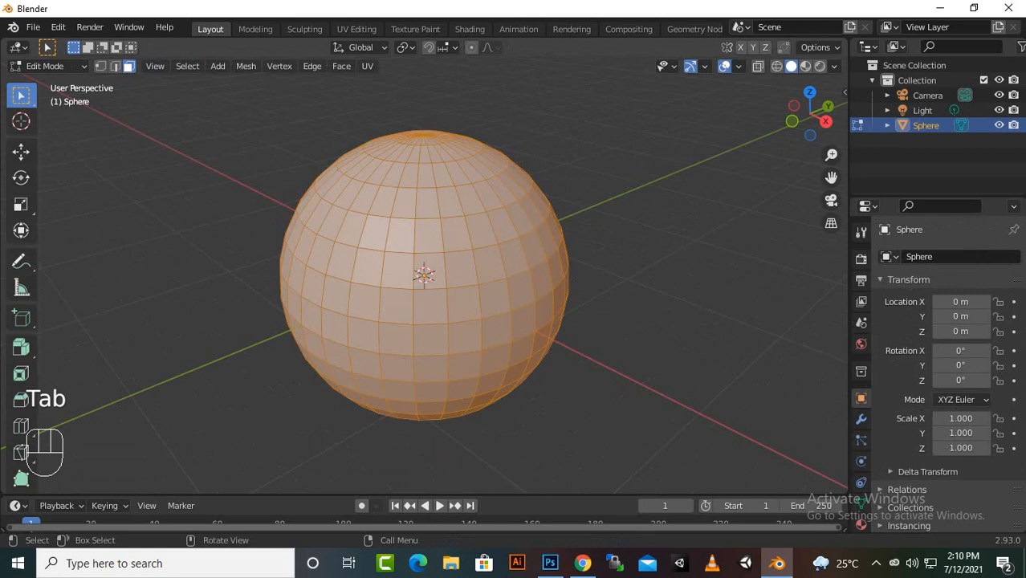
Delete two single faces from the sphere, one on the upper front and one lower down beside the X axis.
{"action": "left_click", "coordinate": [502, 191]}
{"action": "key", "text": "Delete"}
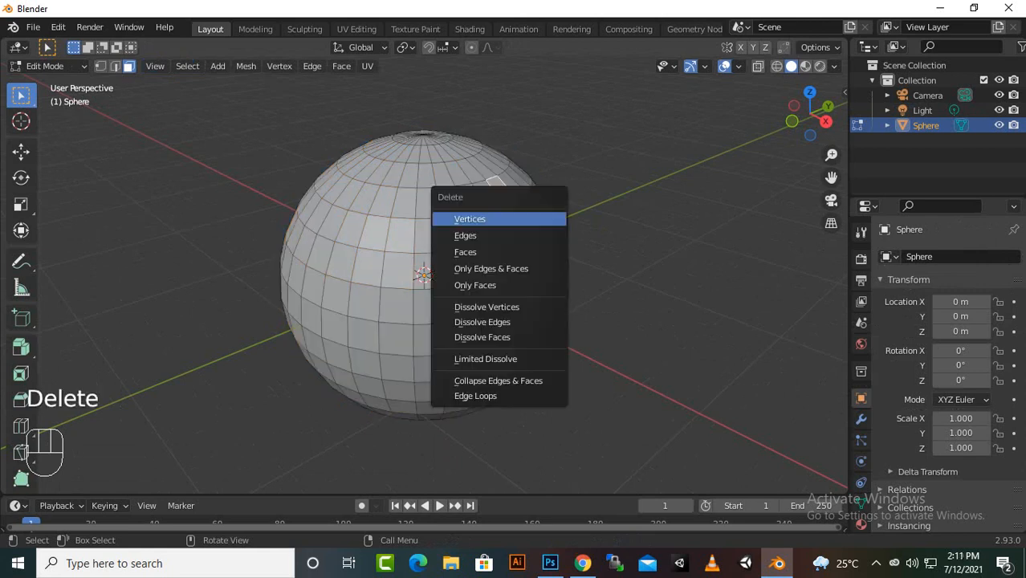
{"action": "left_click", "coordinate": [470, 252]}
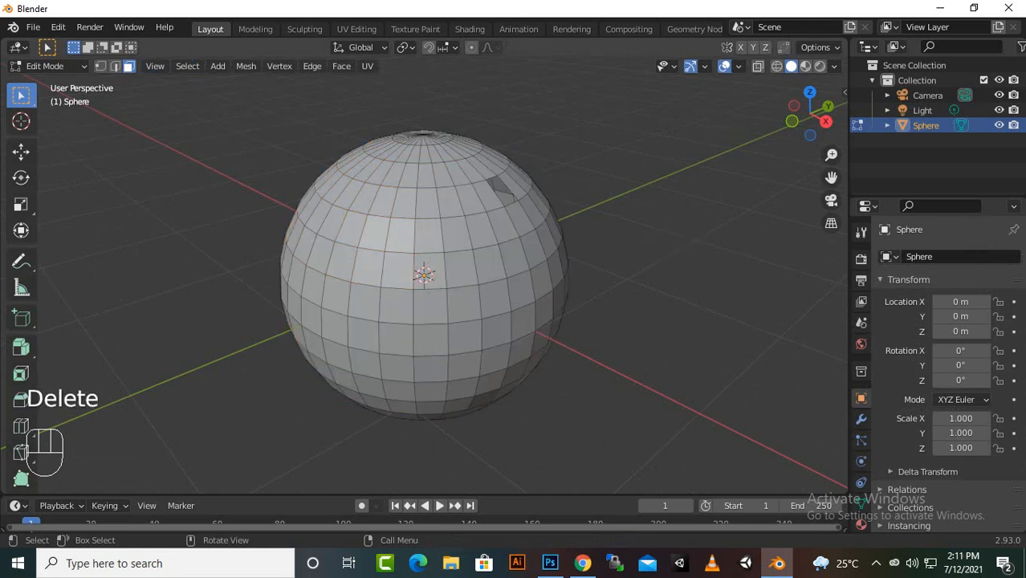
{"action": "left_click", "coordinate": [542, 338]}
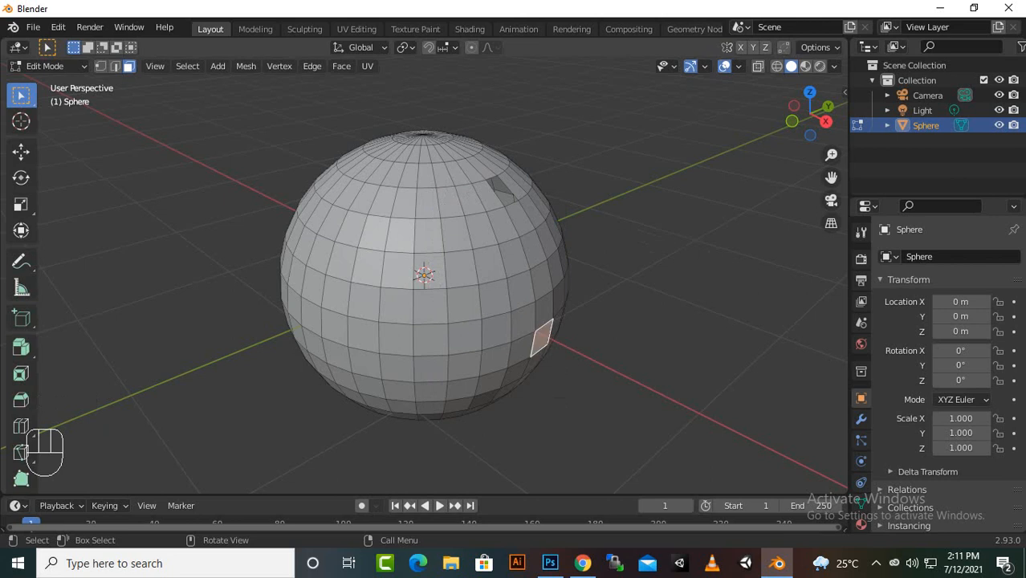
{"action": "key", "text": "Delete"}
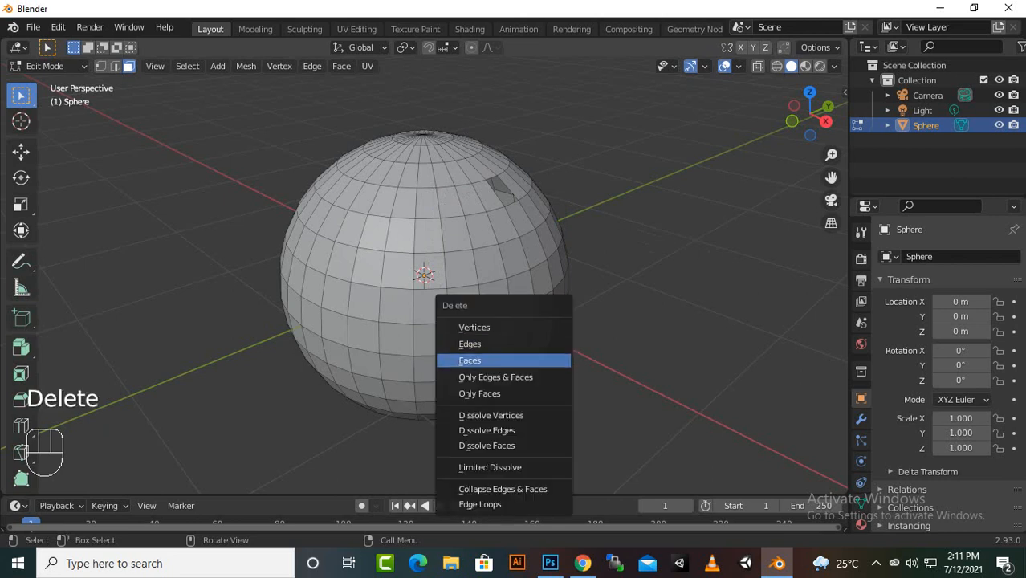
{"action": "left_click", "coordinate": [470, 361]}
Switch to edge selection and select the whole edge loop around the upper hole.
{"action": "middle_click_drag", "start_coordinate": [482, 321], "coordinate": [425, 307]}
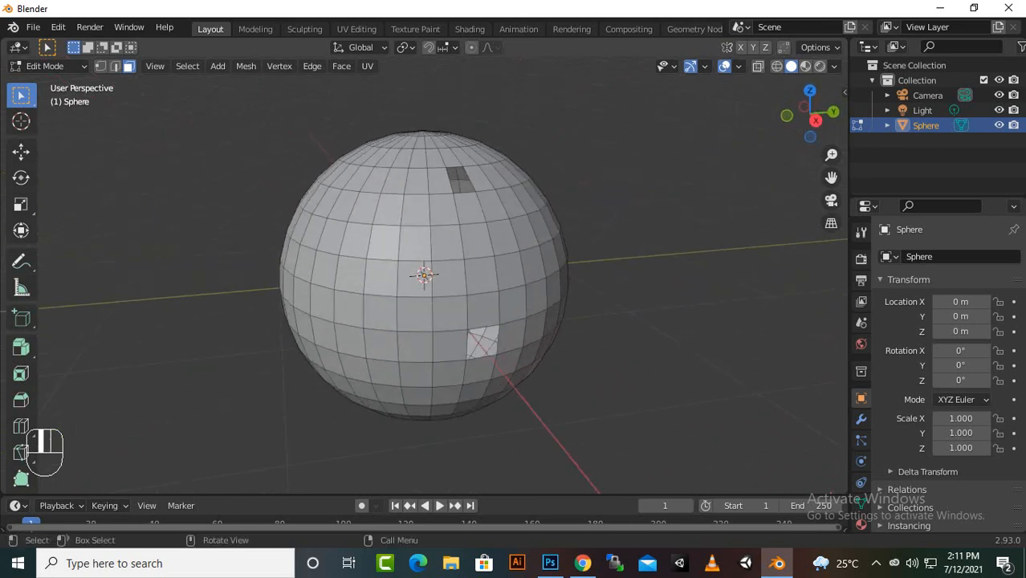
{"action": "scroll", "coordinate": [424, 276], "scroll_direction": "up", "scroll_amount": 2}
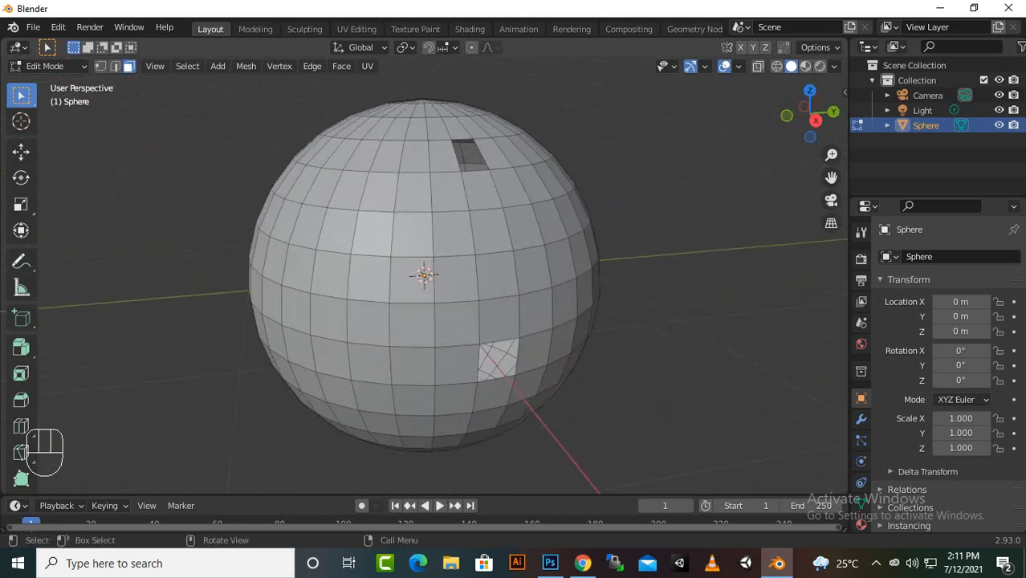
{"action": "scroll", "coordinate": [424, 275], "scroll_direction": "up", "scroll_amount": 2}
{"action": "left_click", "coordinate": [115, 65]}
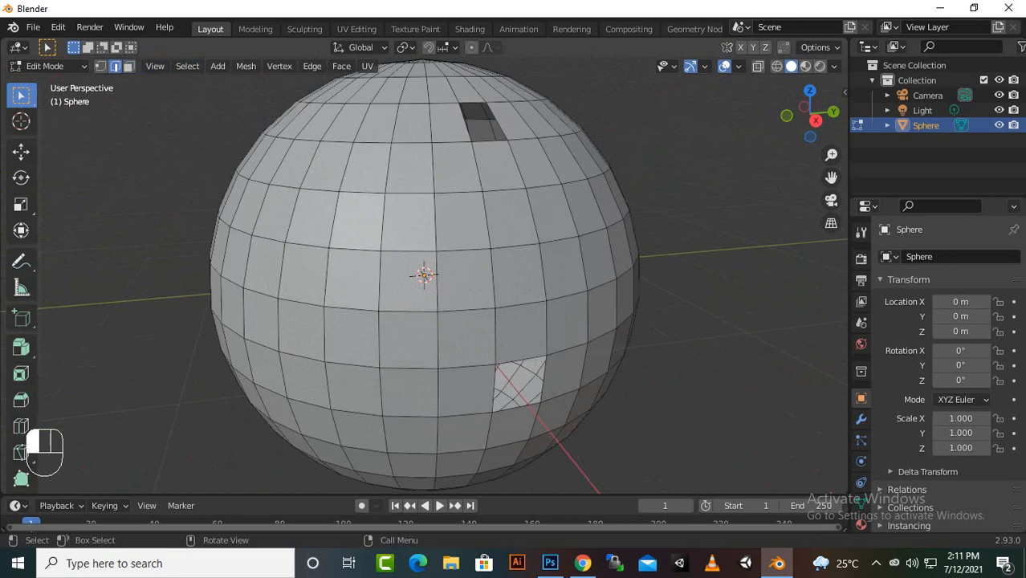
{"action": "key", "text": "shift"}
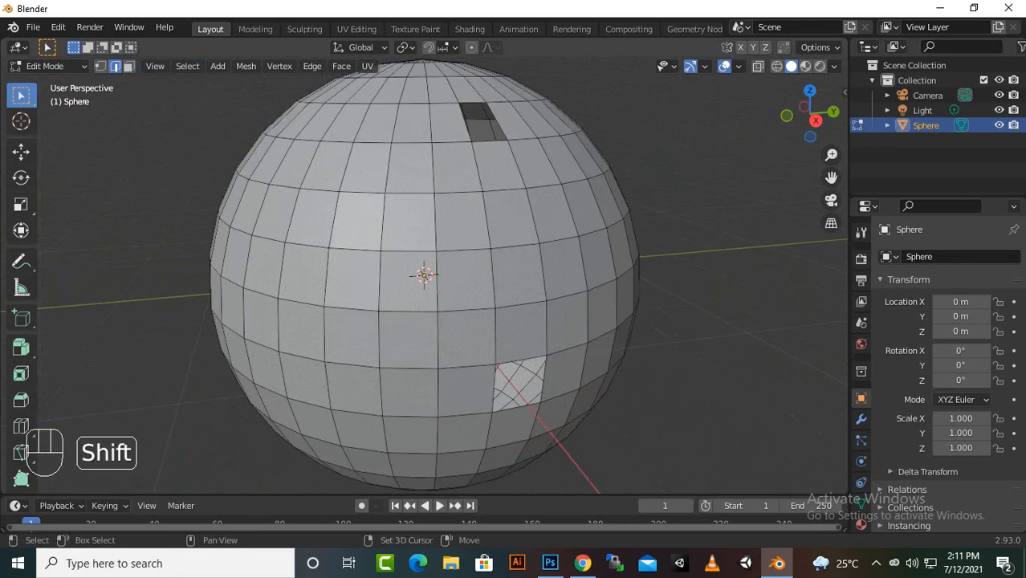
{"action": "left_click", "coordinate": [489, 142], "text": "alt"}
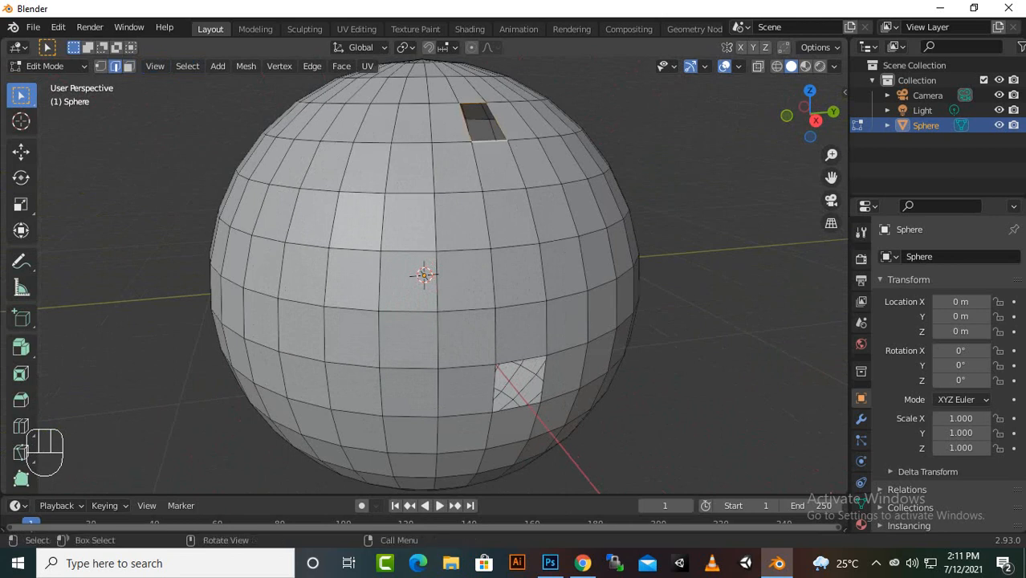
Extrude the hole's edge loop outward twice, about 0.22 m and then about 0.29 m angled slightly downward.
{"action": "middle_click_drag", "start_coordinate": [488, 144], "coordinate": [537, 178]}
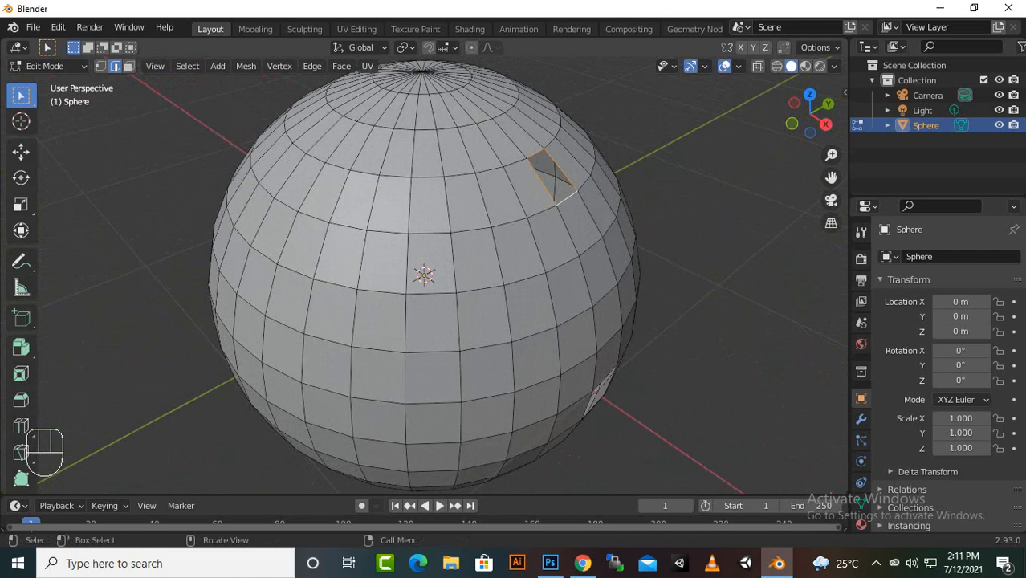
{"action": "key", "text": "e"}
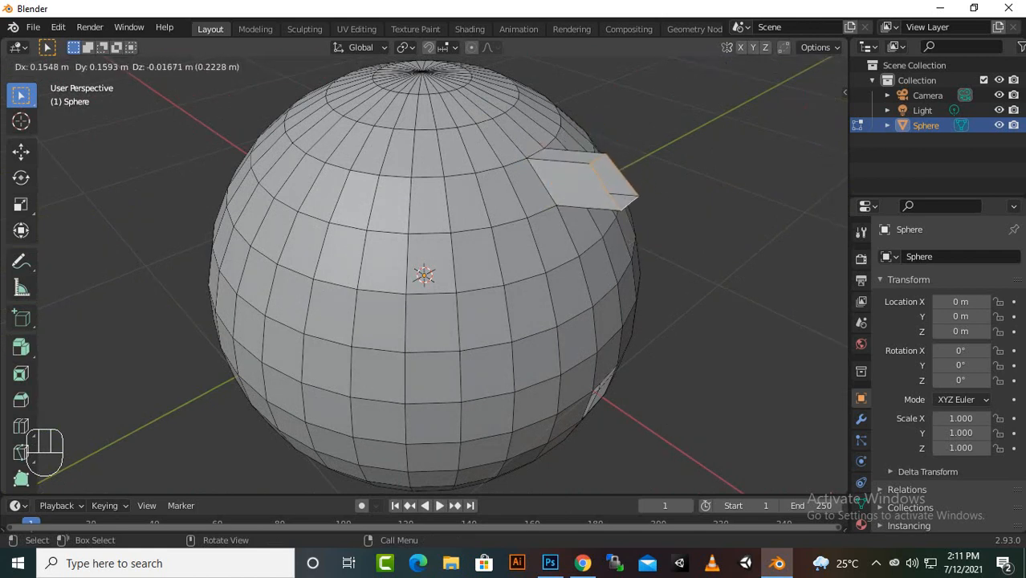
{"action": "left_click", "coordinate": [603, 182]}
{"action": "key", "text": "e"}
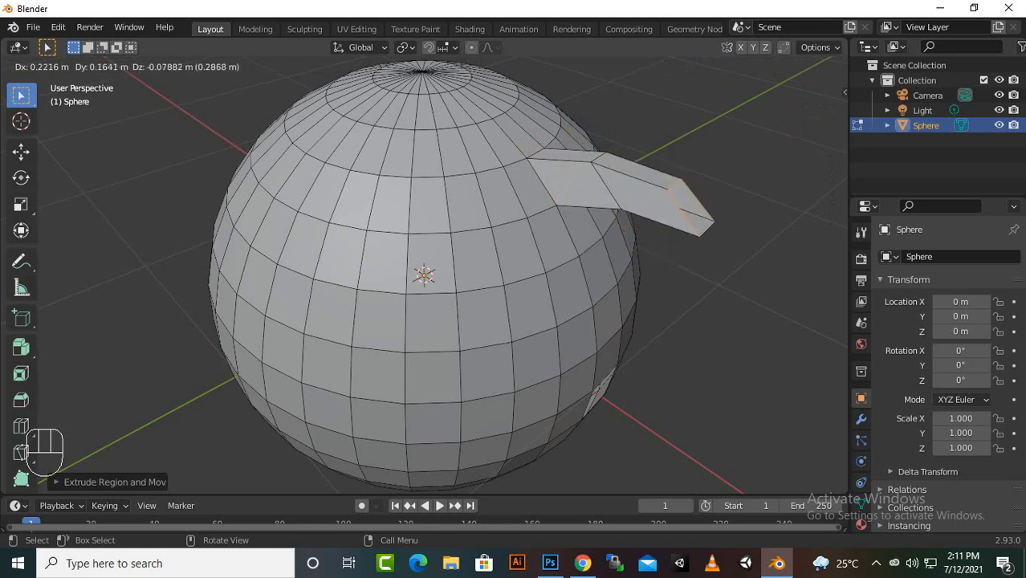
{"action": "left_click", "coordinate": [692, 207]}
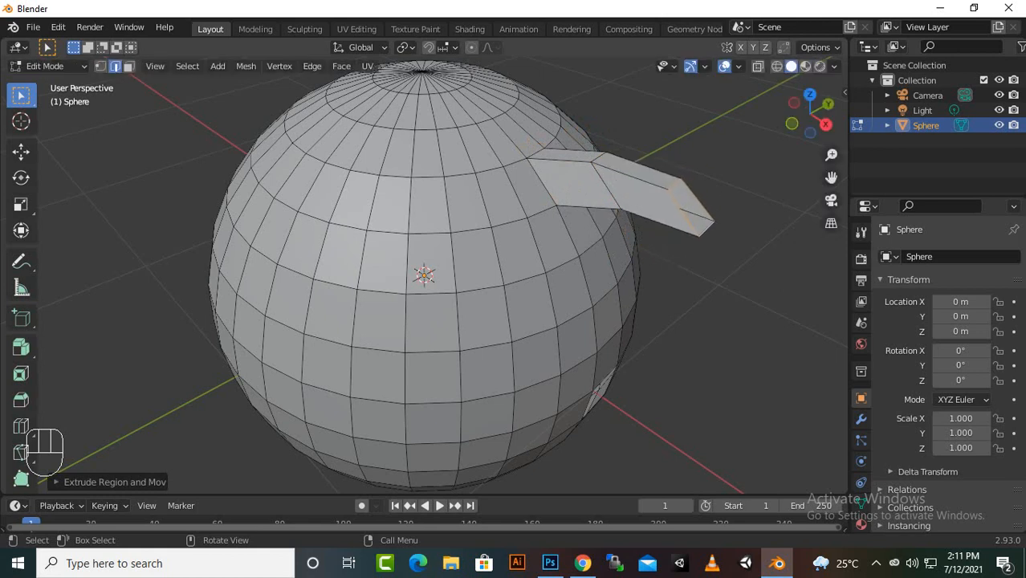
Rotate the tube's end loop to tilt it downward and extrude it about 0.19 m further.
{"action": "key", "text": "r"}
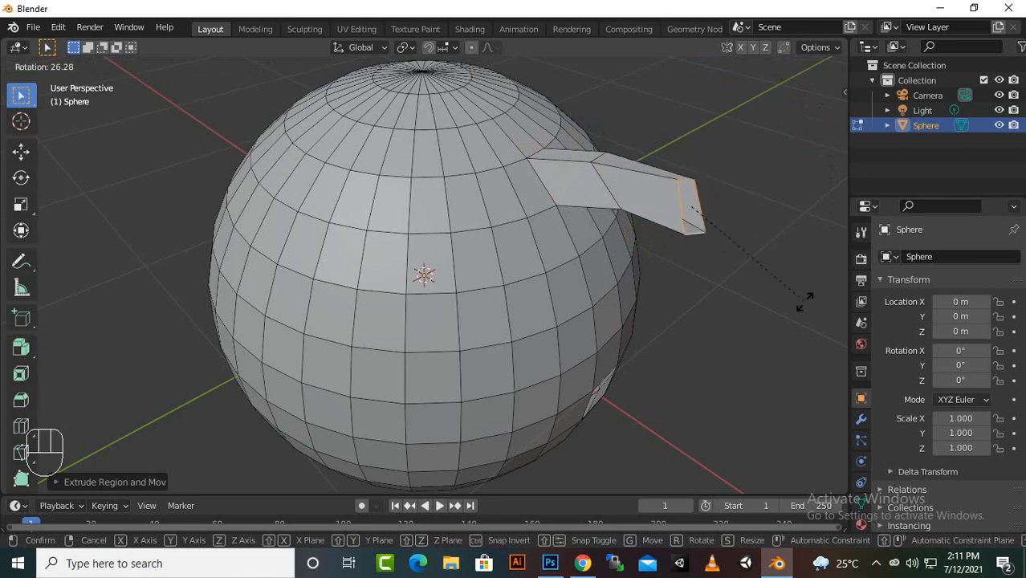
{"action": "left_click", "coordinate": [770, 244]}
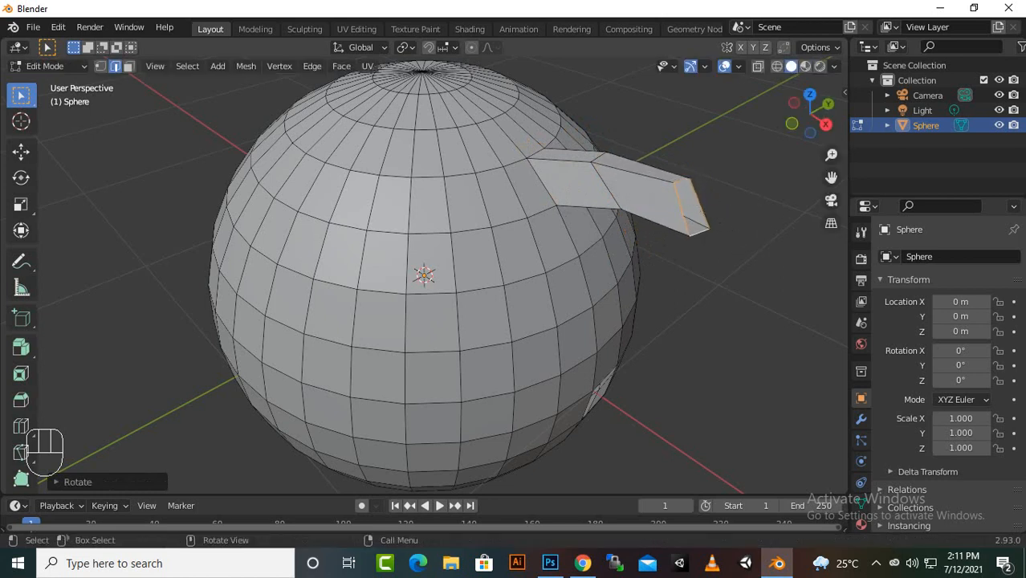
{"action": "key", "text": "e"}
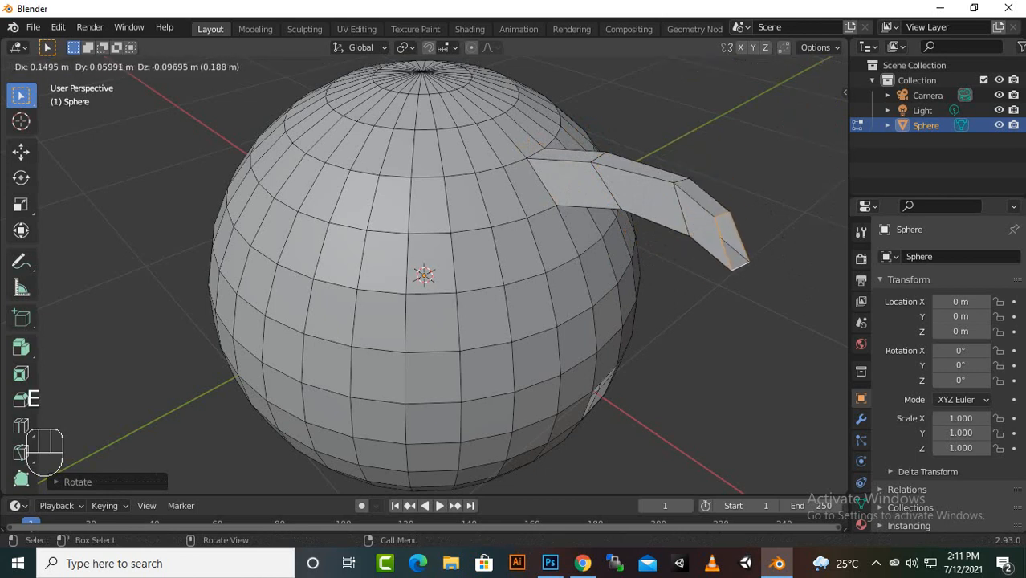
{"action": "left_click", "coordinate": [746, 261]}
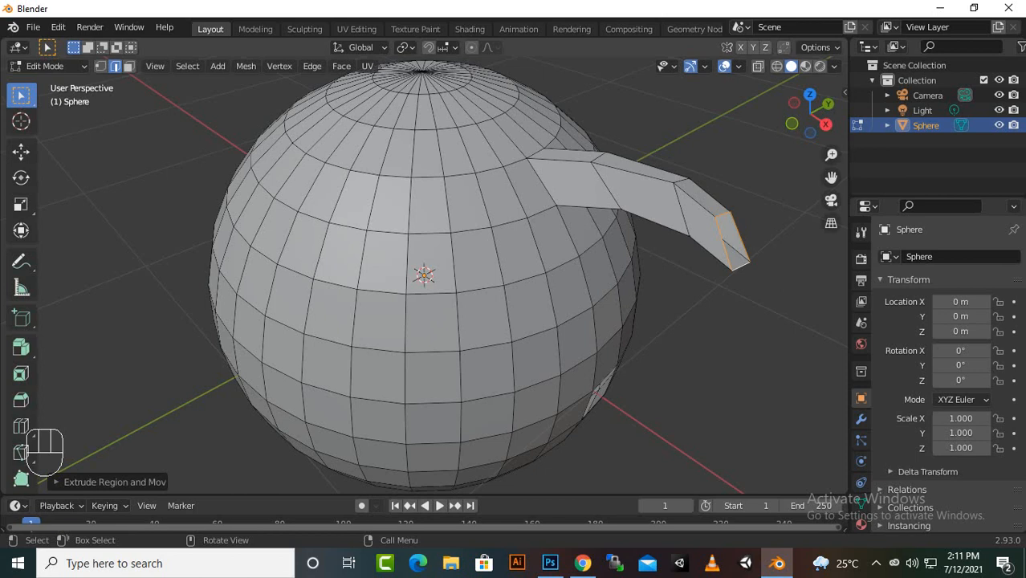
Rotate the new end loop, trying the global X axis before settling on a downward tilt about global Y.
{"action": "key", "text": "r"}
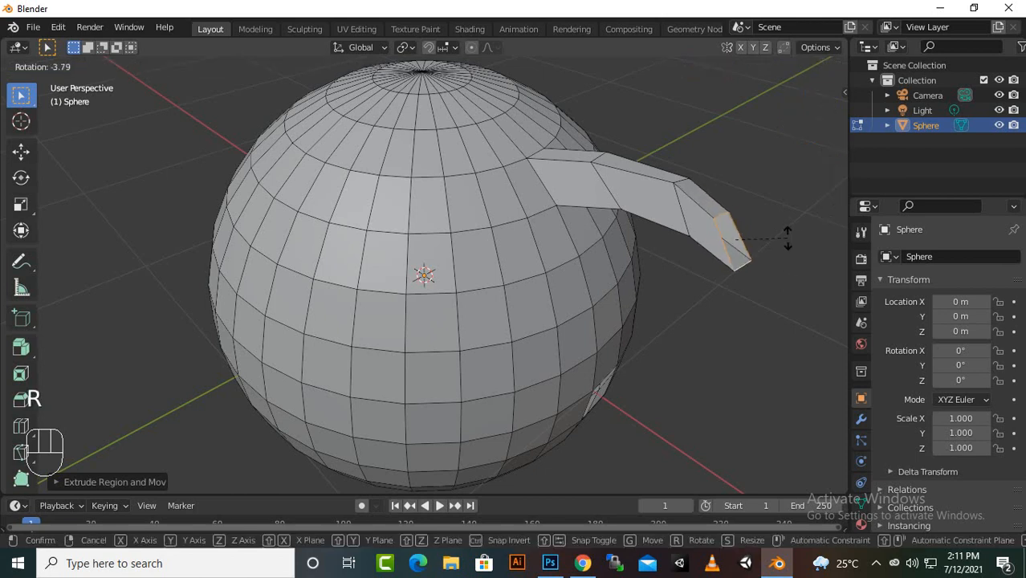
{"action": "key", "text": "x"}
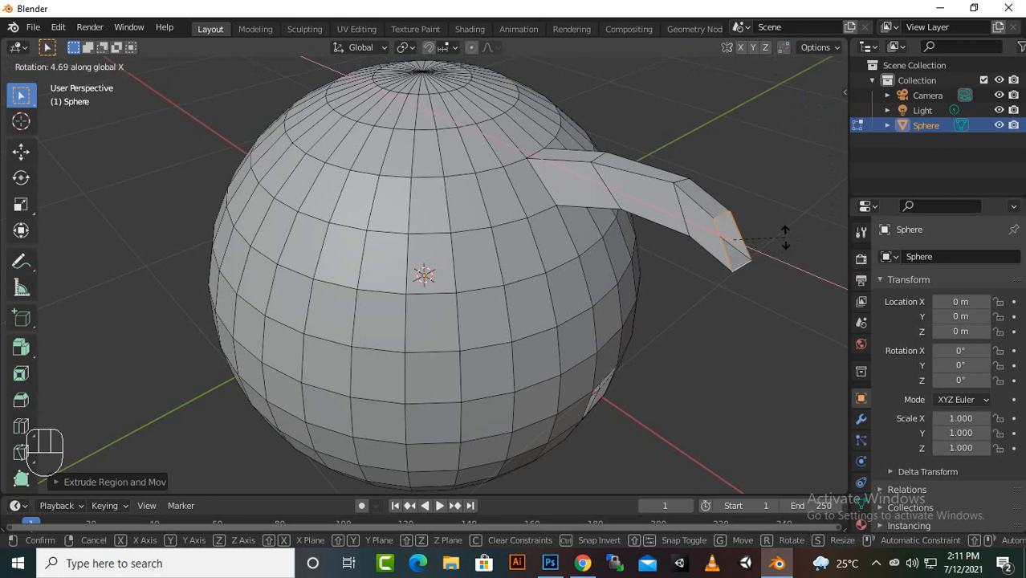
{"action": "key", "text": "y"}
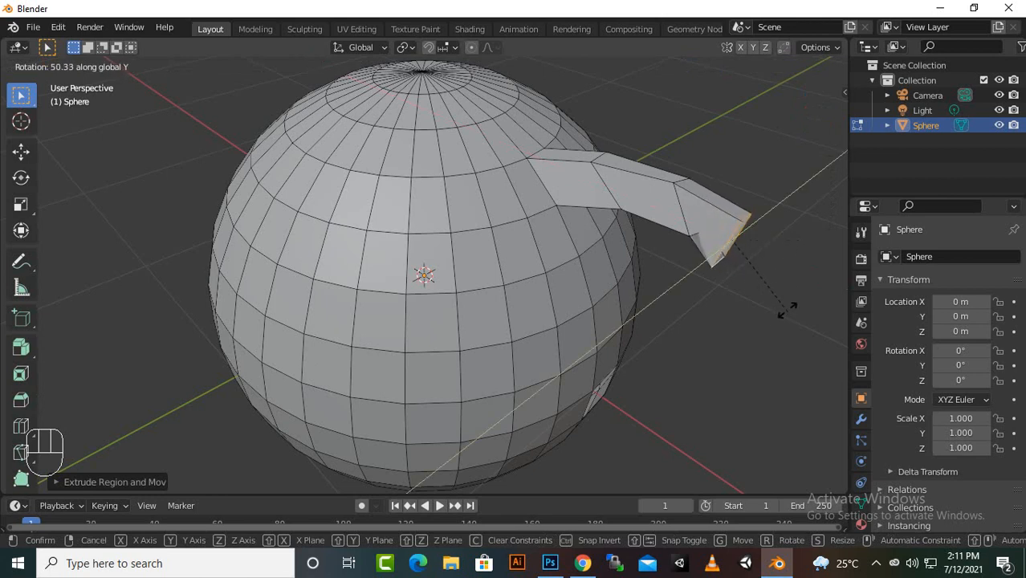
{"action": "left_click", "coordinate": [786, 277]}
{"action": "scroll", "coordinate": [786, 277], "scroll_direction": "down", "scroll_amount": 2}
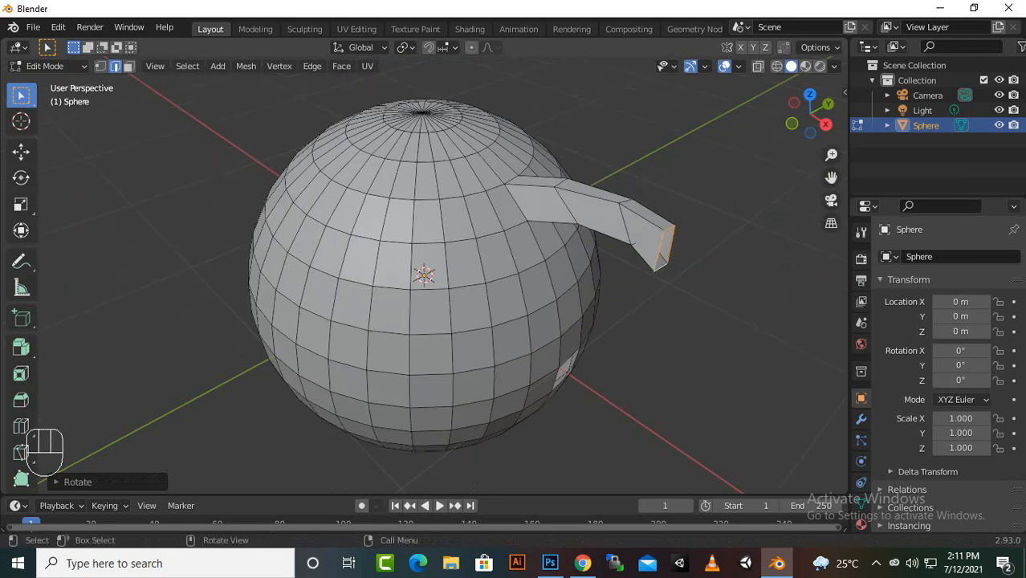
{"action": "scroll", "coordinate": [461, 275], "scroll_direction": "down", "scroll_amount": 1}
{"action": "middle_click_drag", "start_coordinate": [514, 275], "coordinate": [421, 253]}
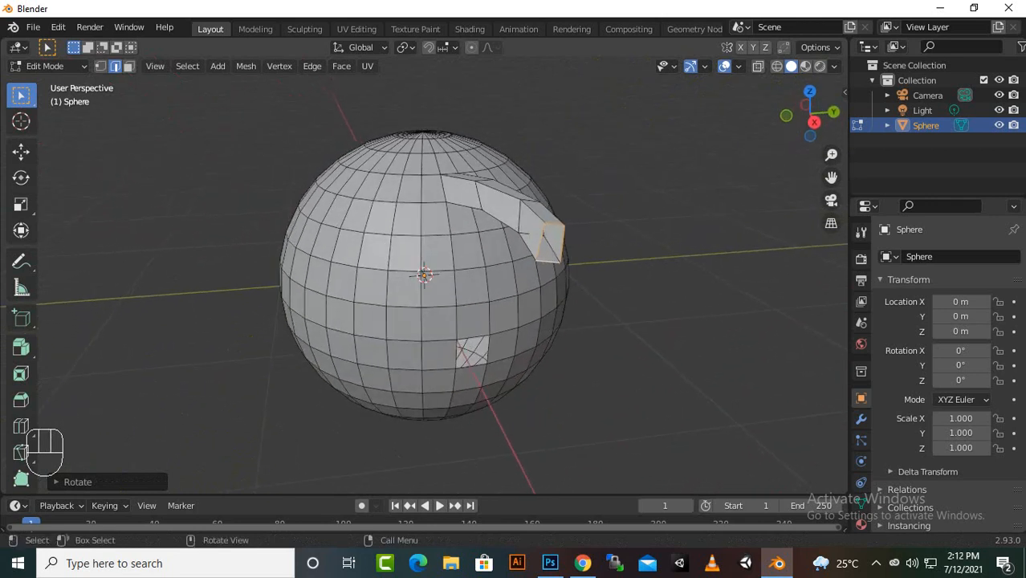
{"action": "key", "text": "e"}
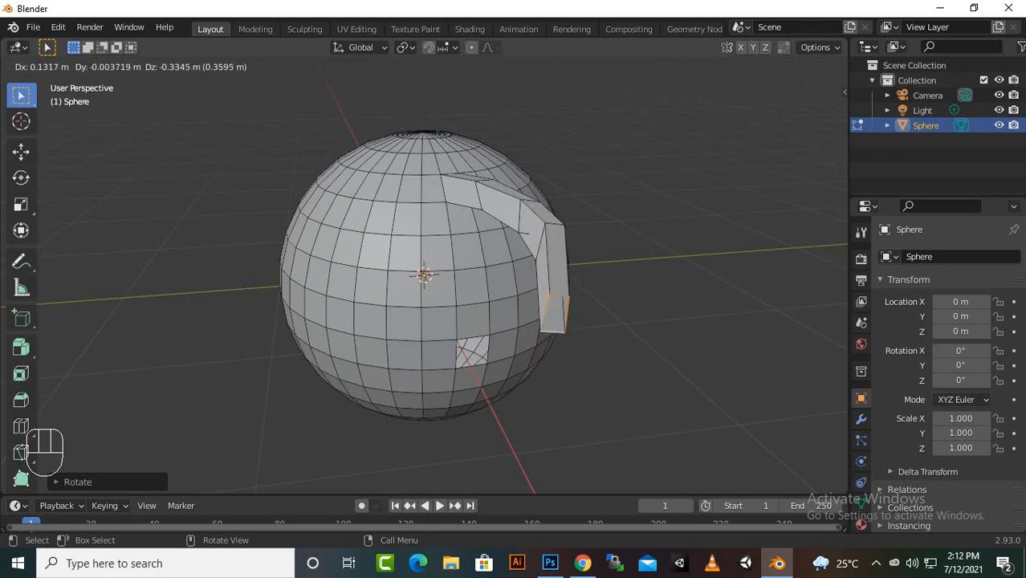
{"action": "key", "text": "r"}
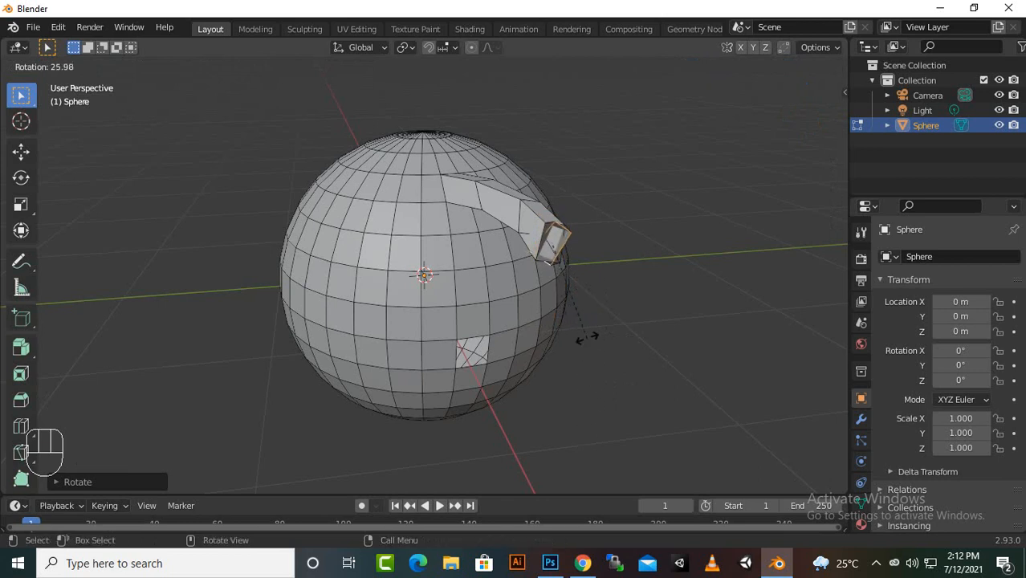
{"action": "key", "text": "Escape"}
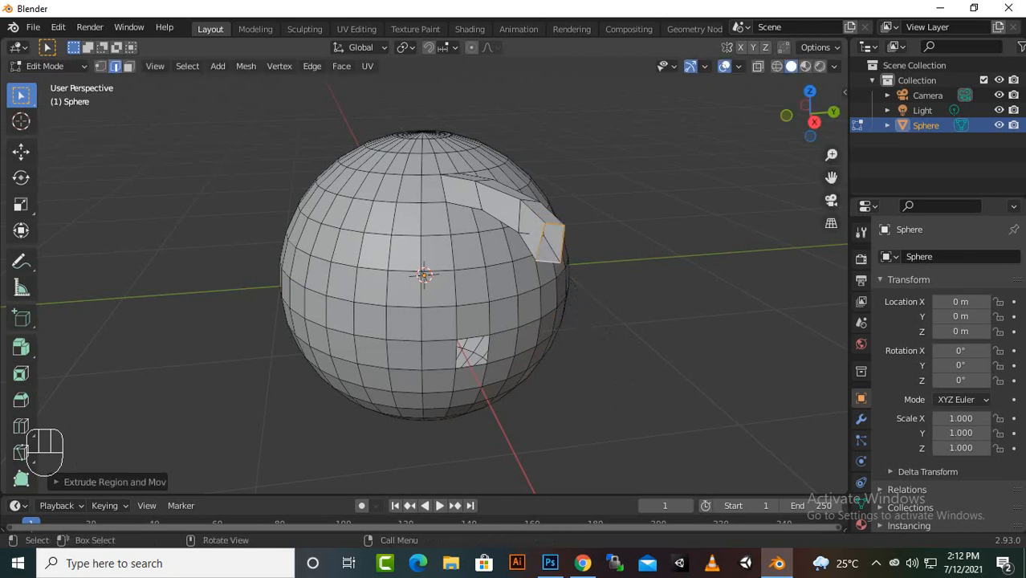
Extrude the tube's end loop about 0.34 m downward and rotate the new end about the global Y axis.
{"action": "key", "text": "e"}
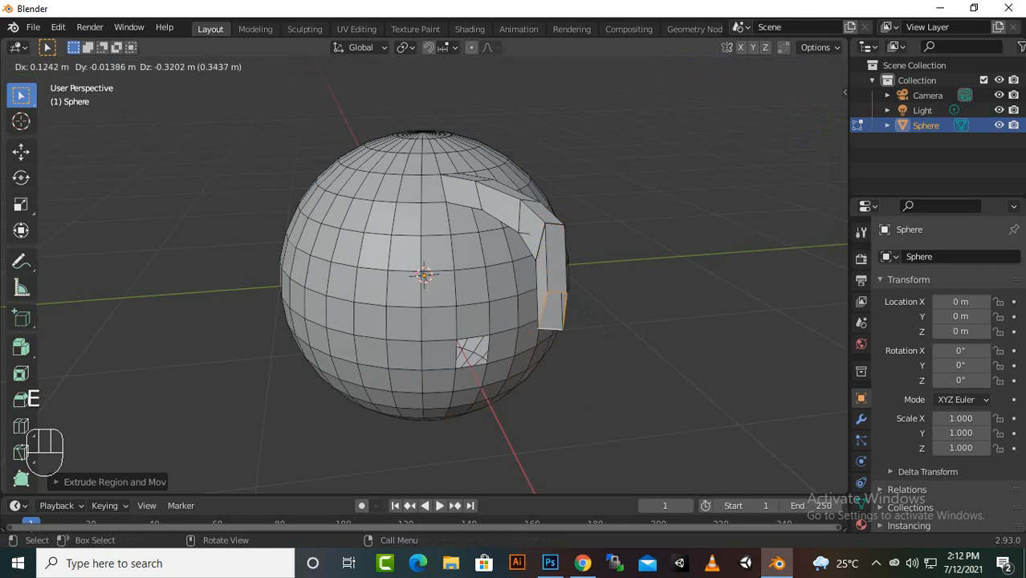
{"action": "left_click", "coordinate": [585, 315]}
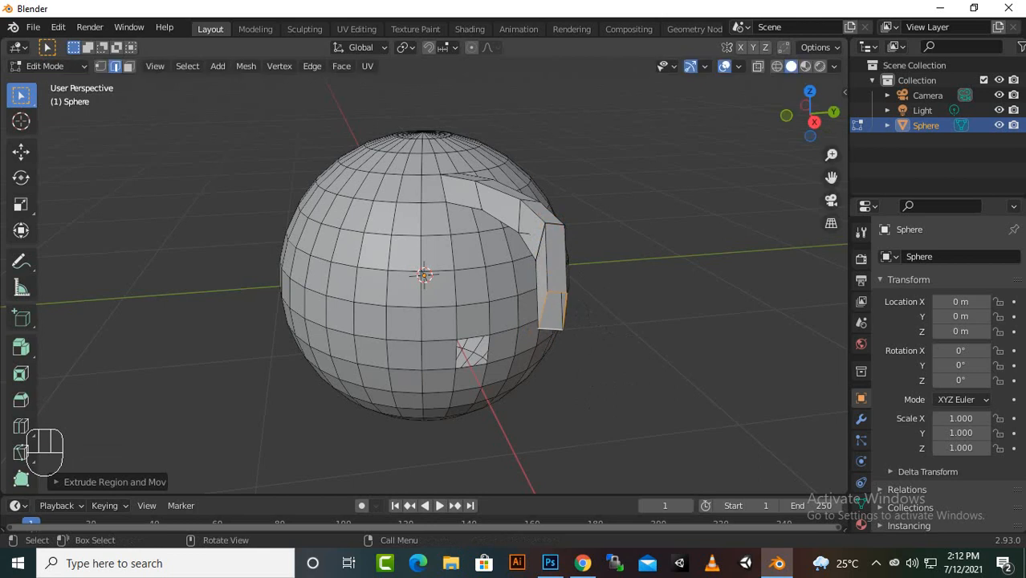
{"action": "key", "text": "r"}
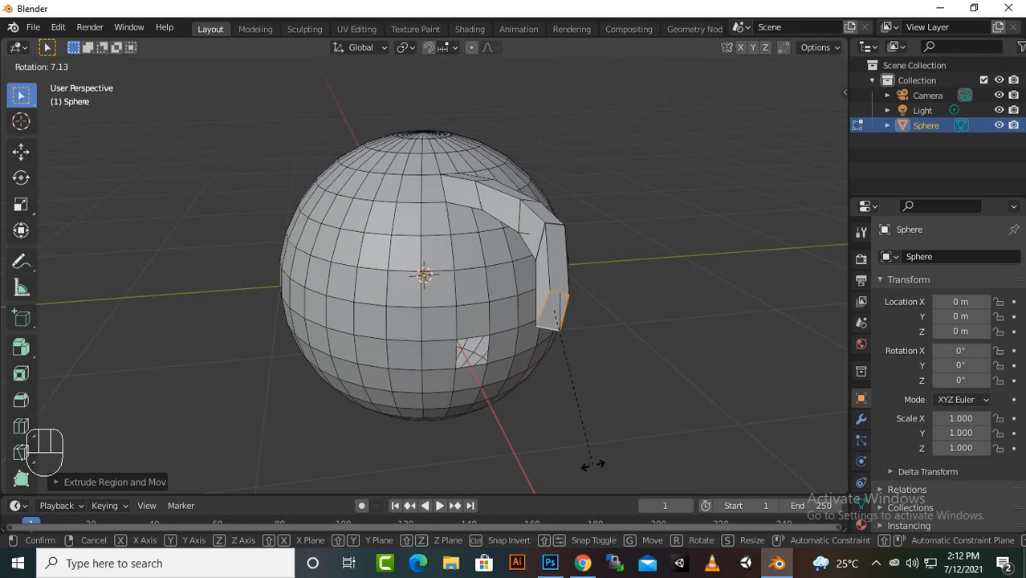
{"action": "key", "text": "y"}
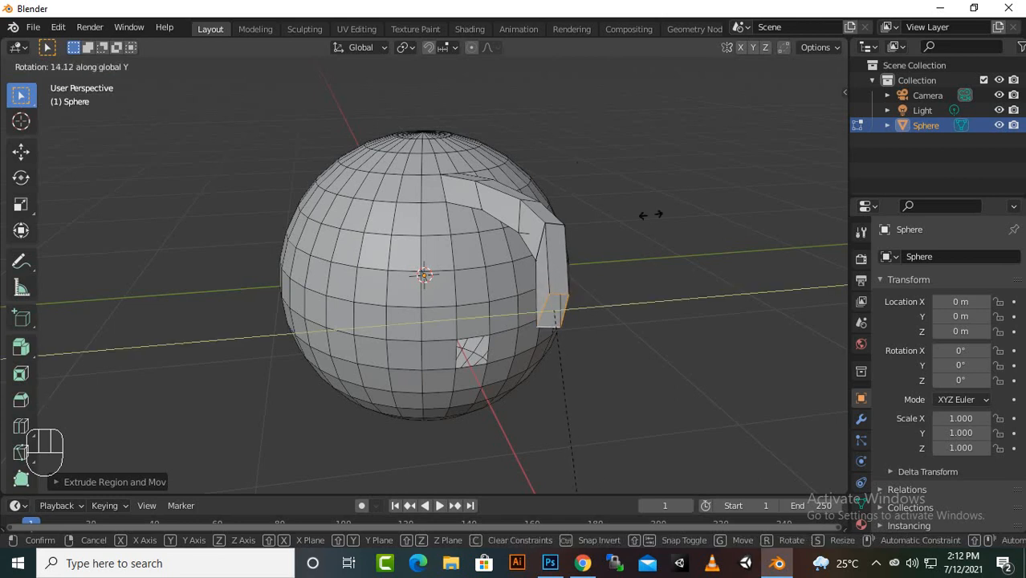
{"action": "left_click", "coordinate": [523, 172]}
{"action": "middle_click_drag", "start_coordinate": [523, 234], "coordinate": [592, 204]}
{"action": "scroll", "coordinate": [592, 204], "scroll_direction": "up", "scroll_amount": 1}
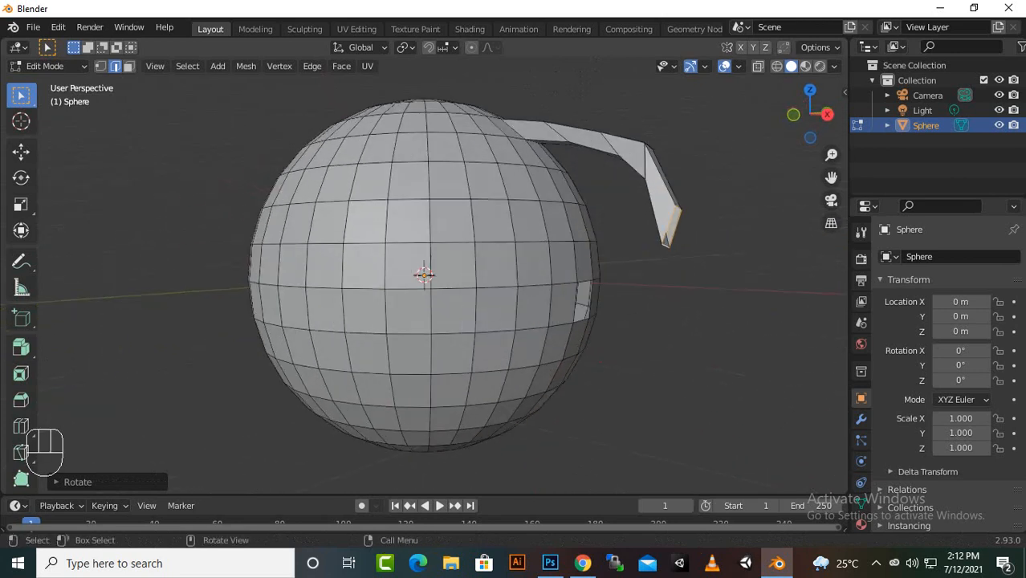
{"action": "scroll", "coordinate": [424, 274], "scroll_direction": "up", "scroll_amount": 1}
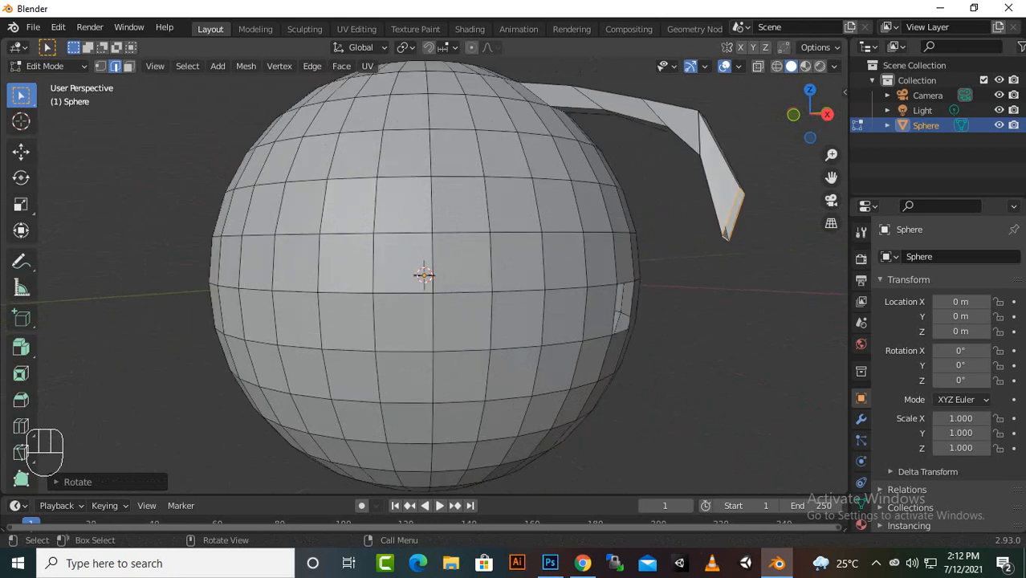
Select the edge loop around the sphere's lower hole and extrude it outward and slightly upward toward the curved tube's end.
{"action": "mouse_move", "coordinate": [708, 239]}
{"action": "middle_mouse_down"}
{"action": "mouse_move", "coordinate": [598, 269]}
{"action": "mouse_move", "coordinate": [630, 241]}
{"action": "mouse_move", "coordinate": [722, 233]}
{"action": "middle_mouse_up"}
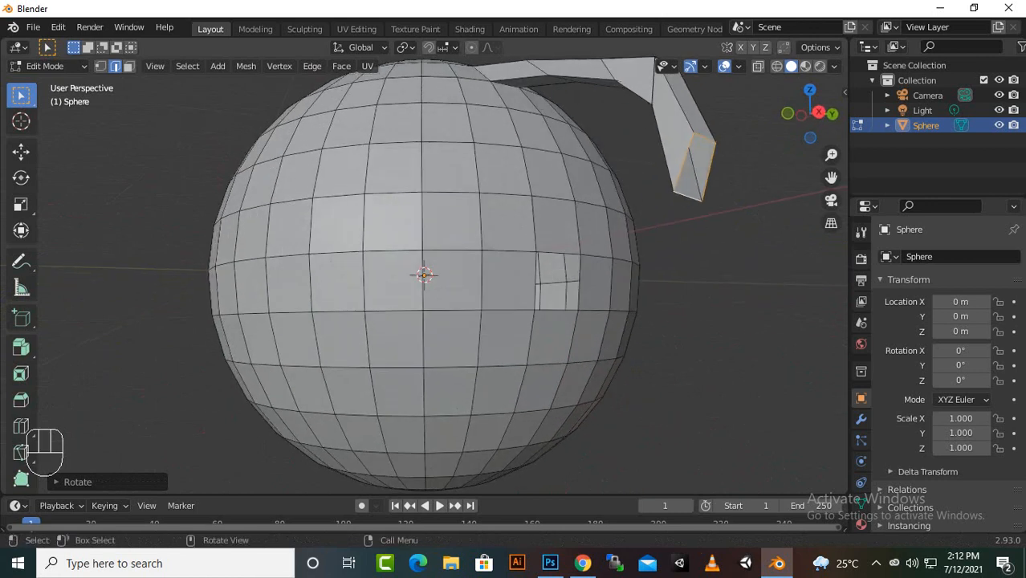
{"action": "left_click", "coordinate": [559, 310]}
{"action": "scroll", "coordinate": [559, 311], "scroll_direction": "up", "scroll_amount": 2}
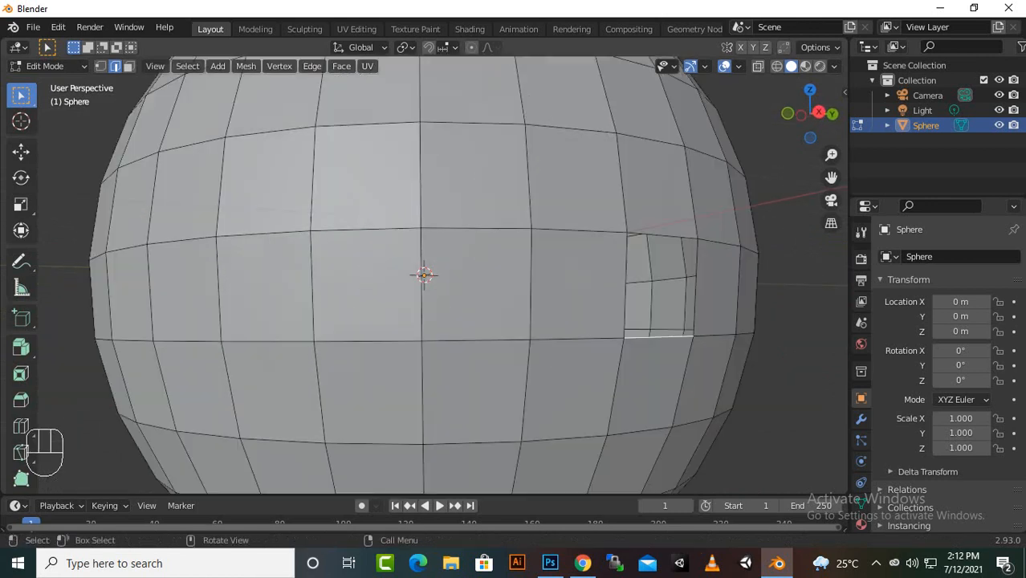
{"action": "scroll", "coordinate": [559, 311], "scroll_direction": "down", "scroll_amount": 1}
{"action": "key", "text": "shift"}
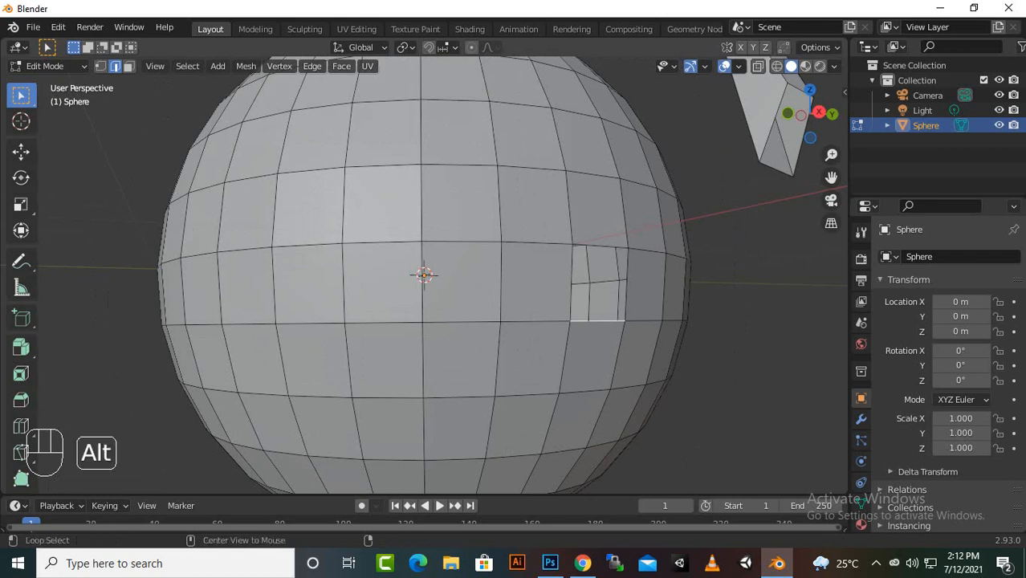
{"action": "left_click", "coordinate": [597, 320], "text": "alt"}
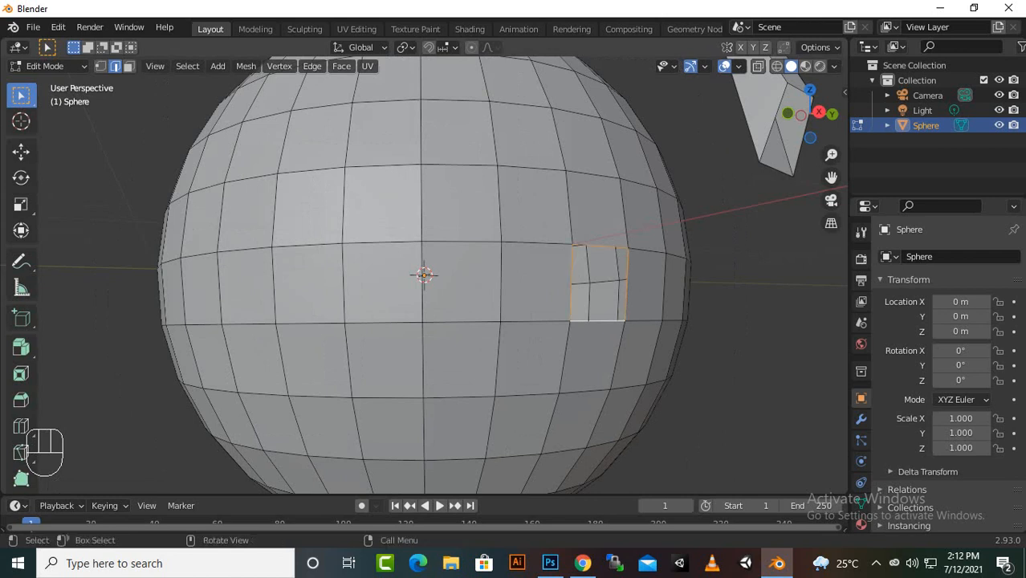
{"action": "key", "text": "e"}
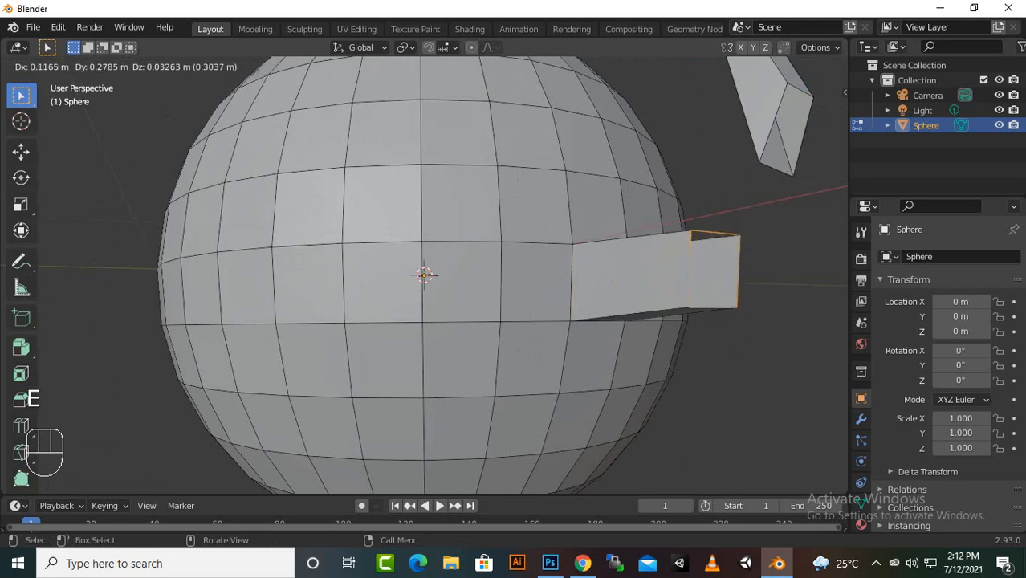
{"action": "left_click", "coordinate": [748, 255]}
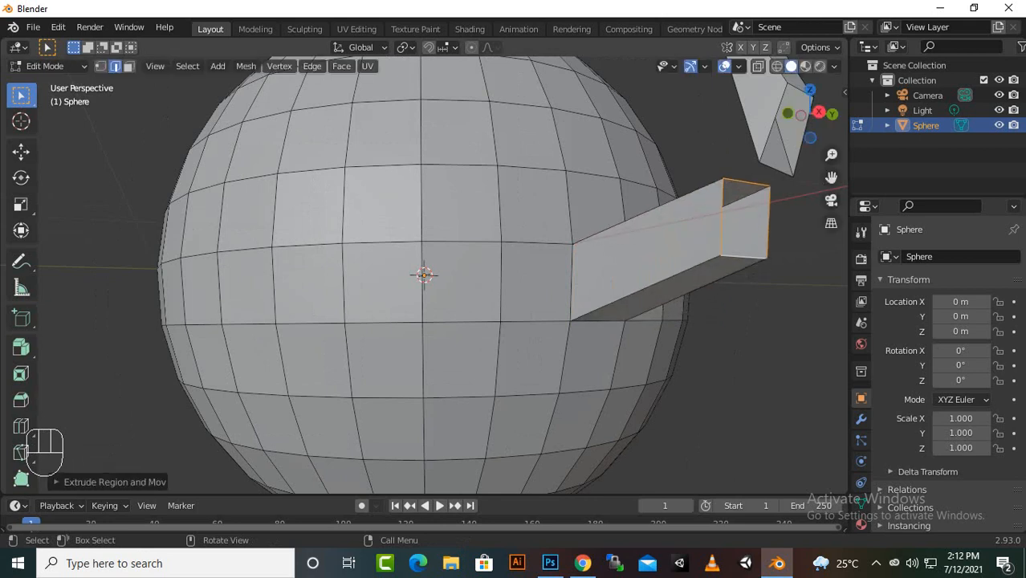
Fill a face between the curved tube's lower end edge and the upper end edge of the newly extruded side tube.
{"action": "middle_click_drag", "start_coordinate": [747, 257], "coordinate": [653, 278]}
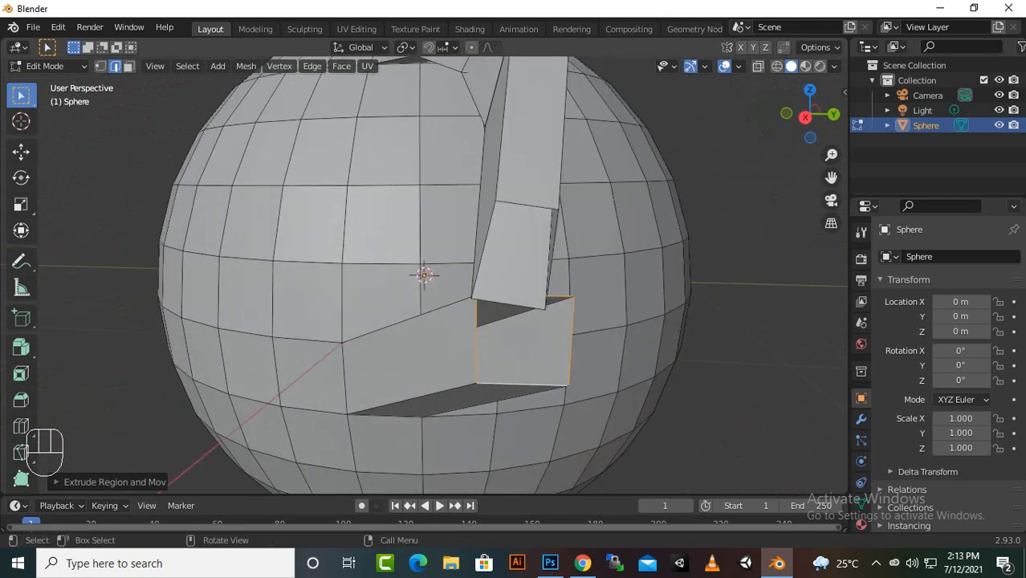
{"action": "scroll", "coordinate": [653, 278], "scroll_direction": "down", "scroll_amount": 1}
{"action": "middle_click_drag", "start_coordinate": [654, 278], "coordinate": [708, 259]}
{"action": "left_click", "coordinate": [653, 218]}
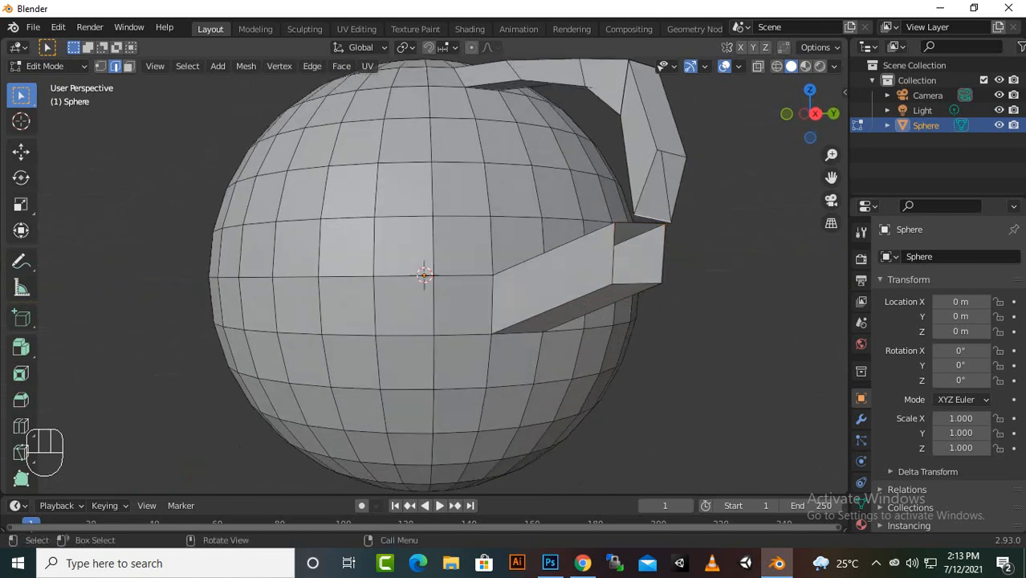
{"action": "left_click", "coordinate": [640, 224], "text": "shift"}
{"action": "key", "text": "f"}
Fill a face between the side tube's lower end edge and the outer edge of the curved tube's last joint, and clear the selection.
{"action": "middle_click_drag", "start_coordinate": [642, 229], "coordinate": [673, 235]}
{"action": "left_click", "coordinate": [656, 275]}
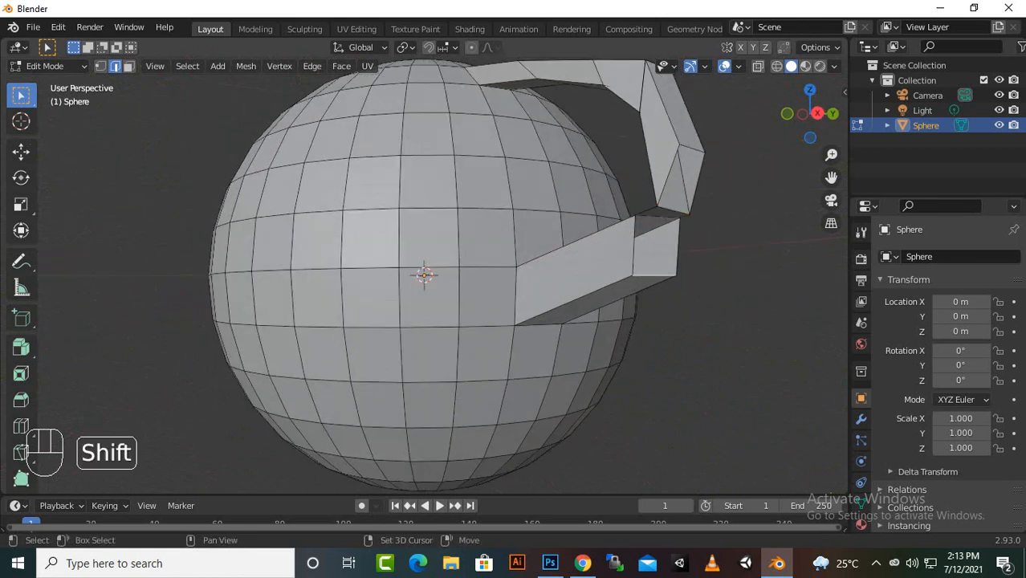
{"action": "left_click", "coordinate": [692, 148], "text": "shift"}
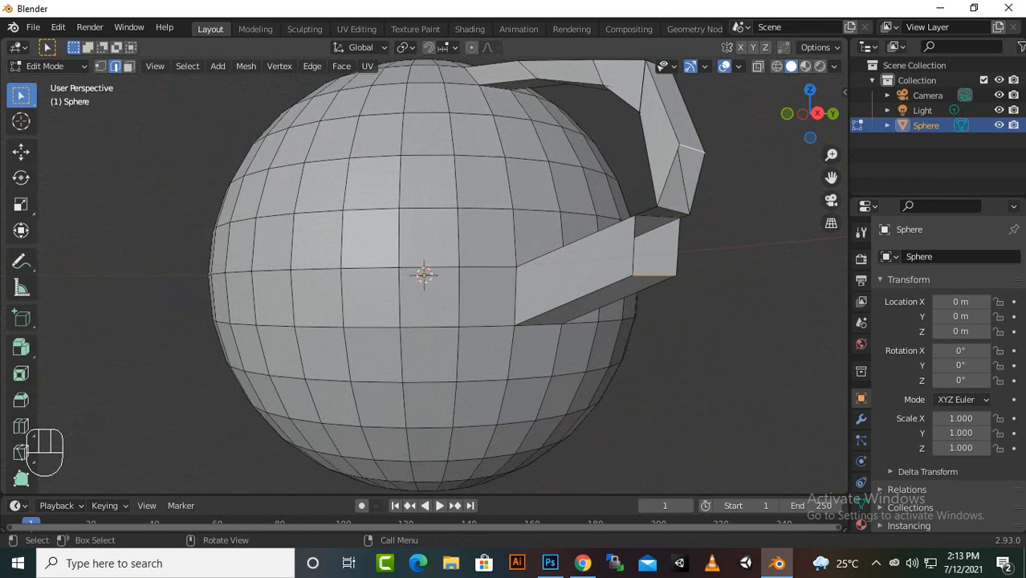
{"action": "key", "text": "f"}
{"action": "middle_click_drag", "start_coordinate": [682, 160], "coordinate": [561, 179]}
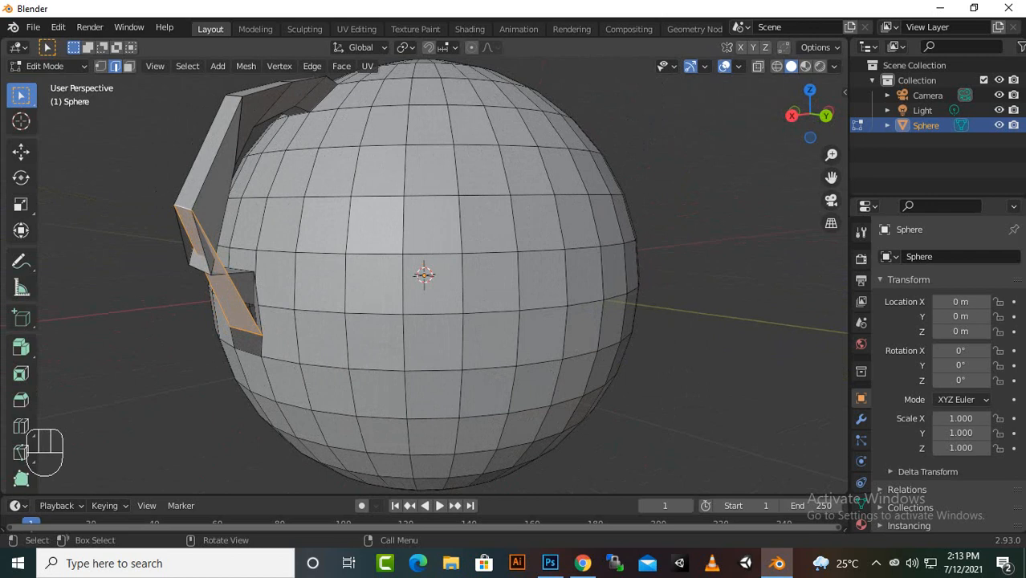
{"action": "scroll", "coordinate": [423, 274], "scroll_direction": "down", "scroll_amount": 2}
{"action": "middle_click_drag", "start_coordinate": [424, 274], "coordinate": [562, 297]}
{"action": "left_click_drag", "start_coordinate": [661, 449], "coordinate": [281, 183]}
{"action": "key", "text": "alt+a"}
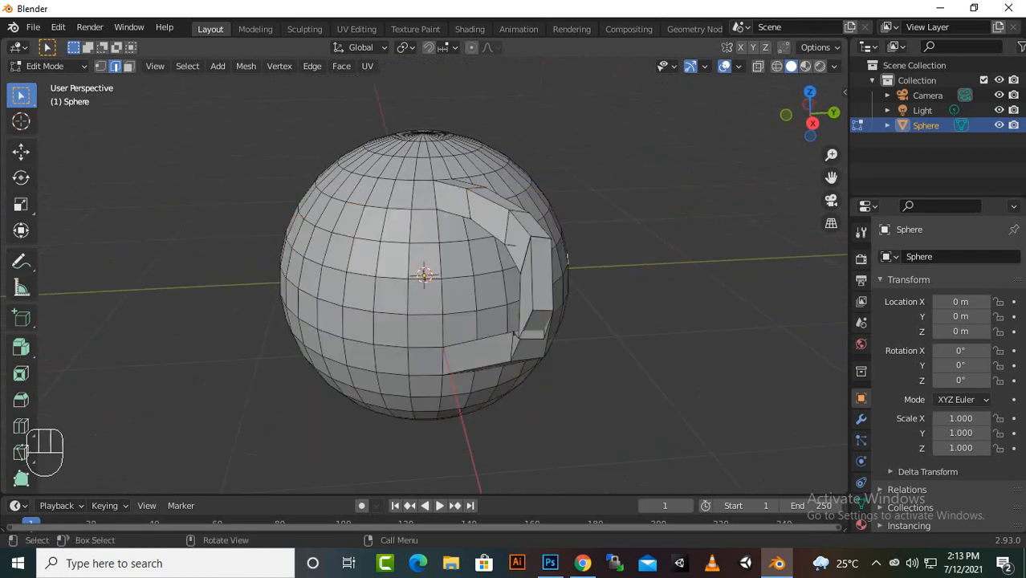
Leave Edit Mode and delete the sphere from the scene.
{"action": "key", "text": "Tab"}
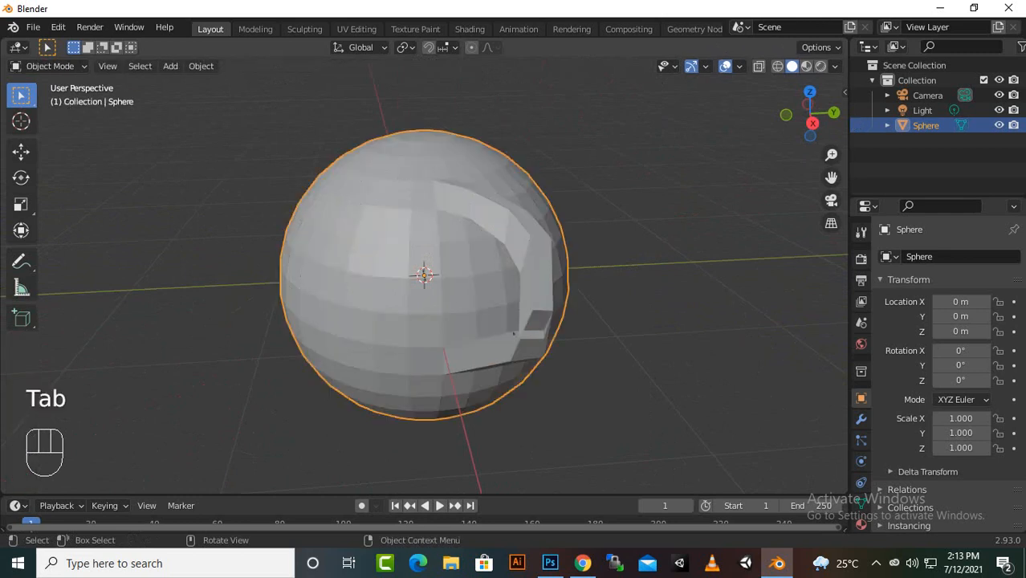
{"action": "key", "text": "Delete"}
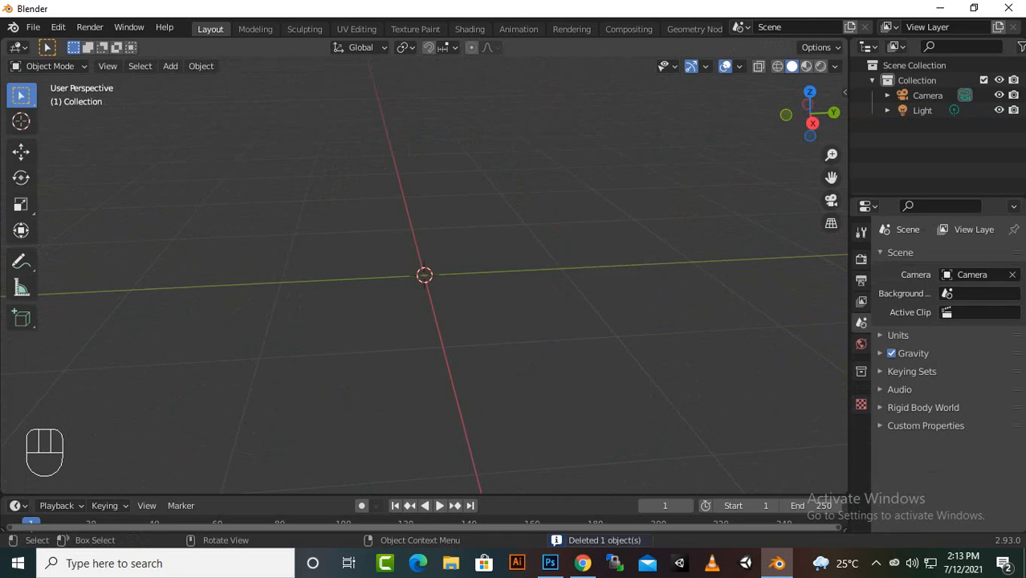
{"action": "key", "text": "KP_1"}
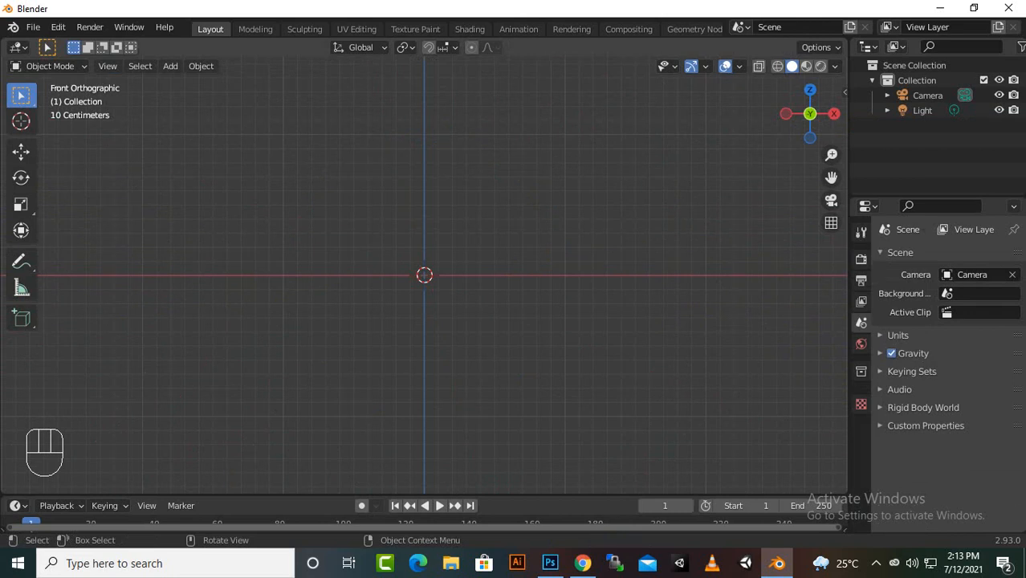
{"action": "middle_click_drag", "start_coordinate": [424, 275], "coordinate": [384, 353]}
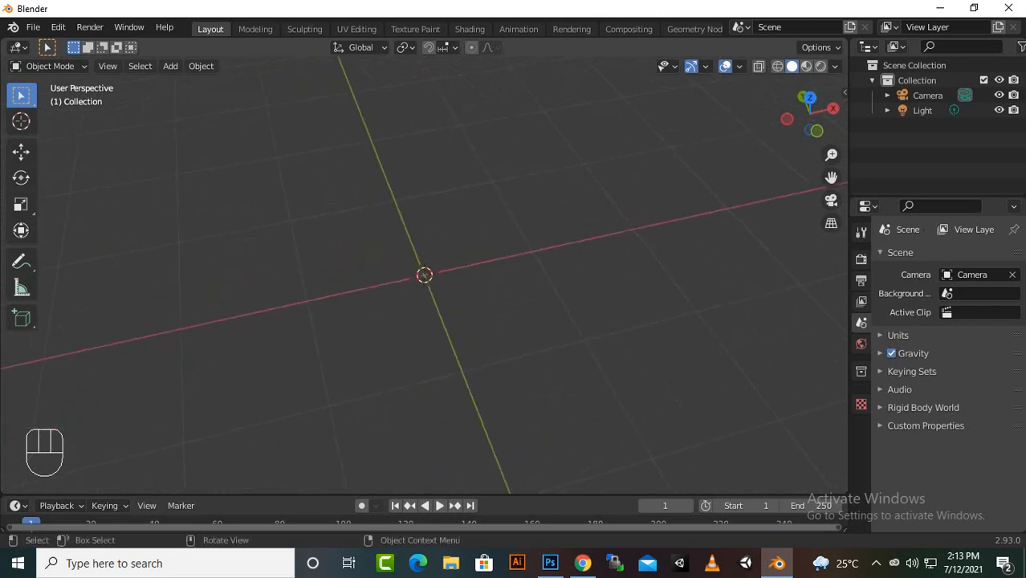
Add a mesh circle at the world origin.
{"action": "key", "text": "shift"}
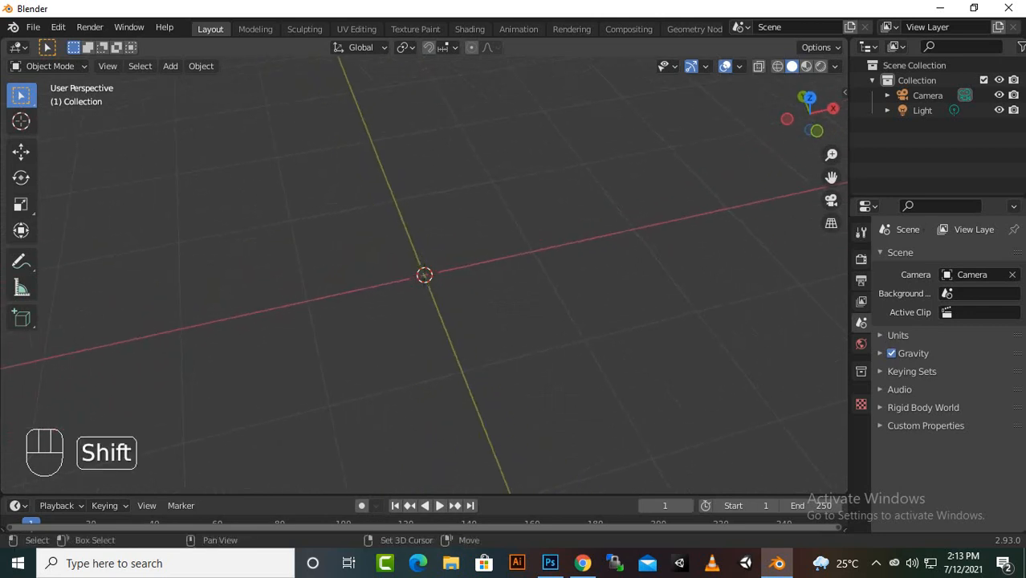
{"action": "key", "text": "shift+a"}
{"action": "mouse_move", "coordinate": [297, 225]}
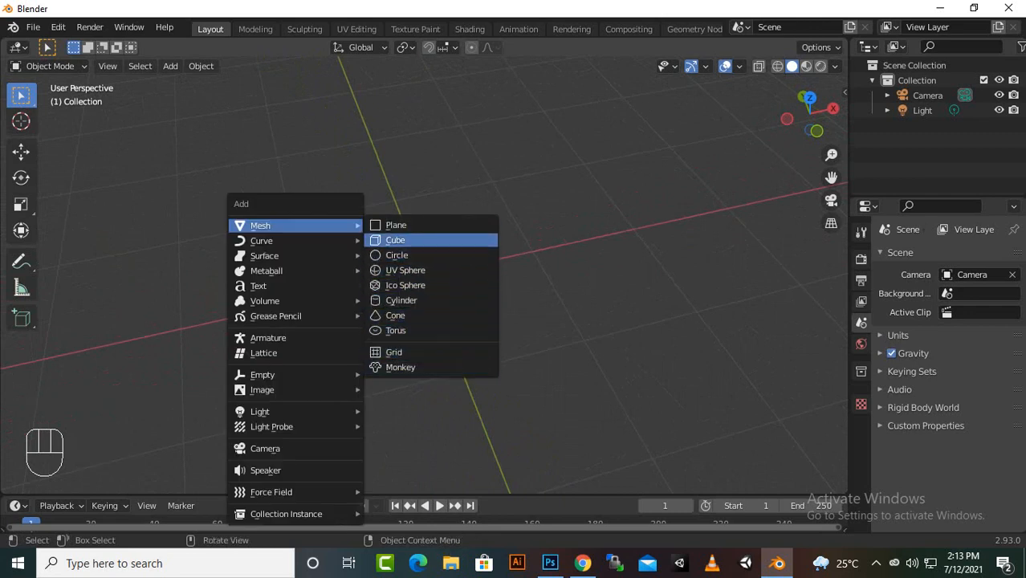
{"action": "left_click", "coordinate": [401, 254]}
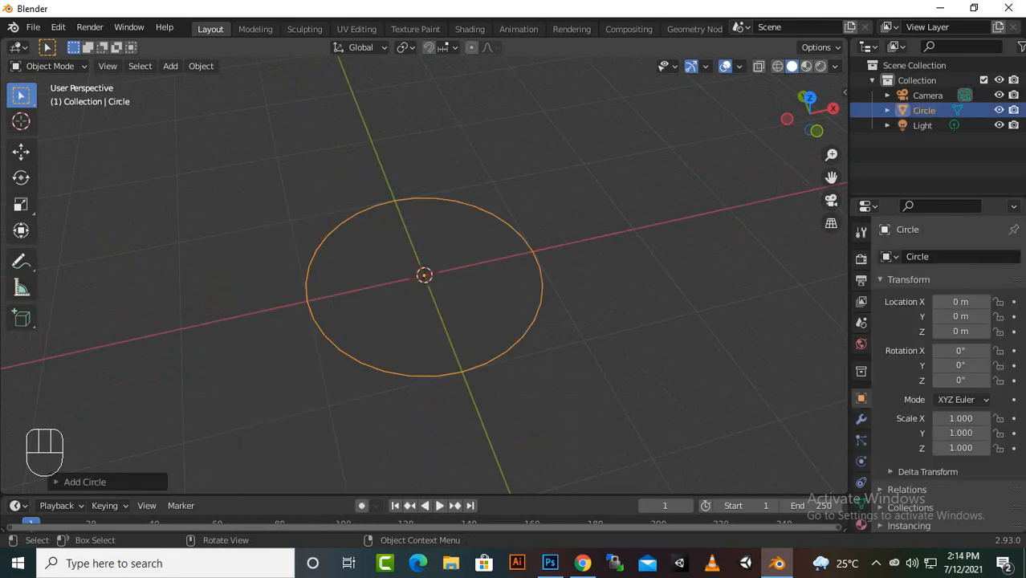
In Edit Mode, select the whole circle in front view and extrude it about 0.26 m upward along global Z.
{"action": "key", "text": "KP_1"}
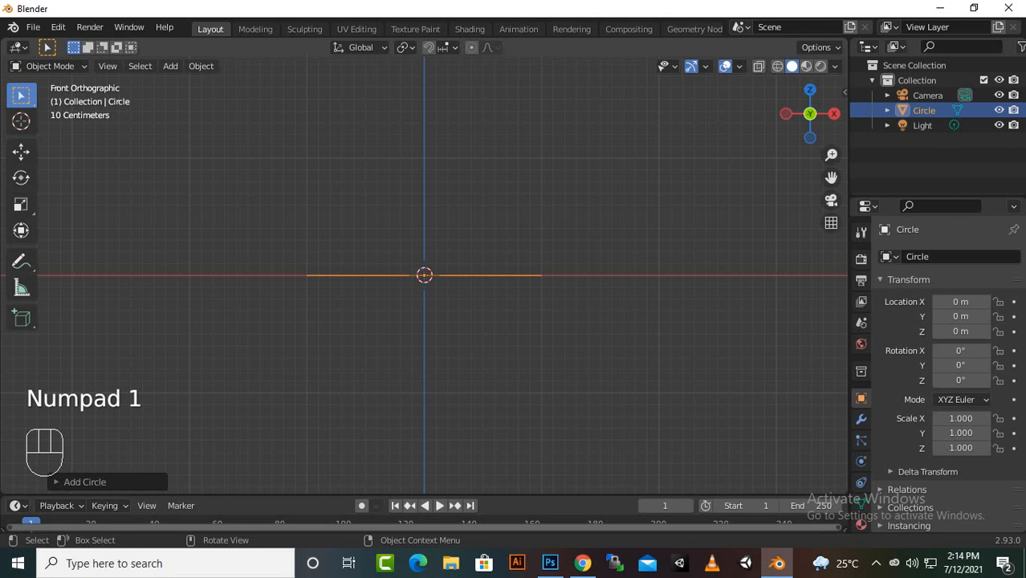
{"action": "key", "text": "e"}
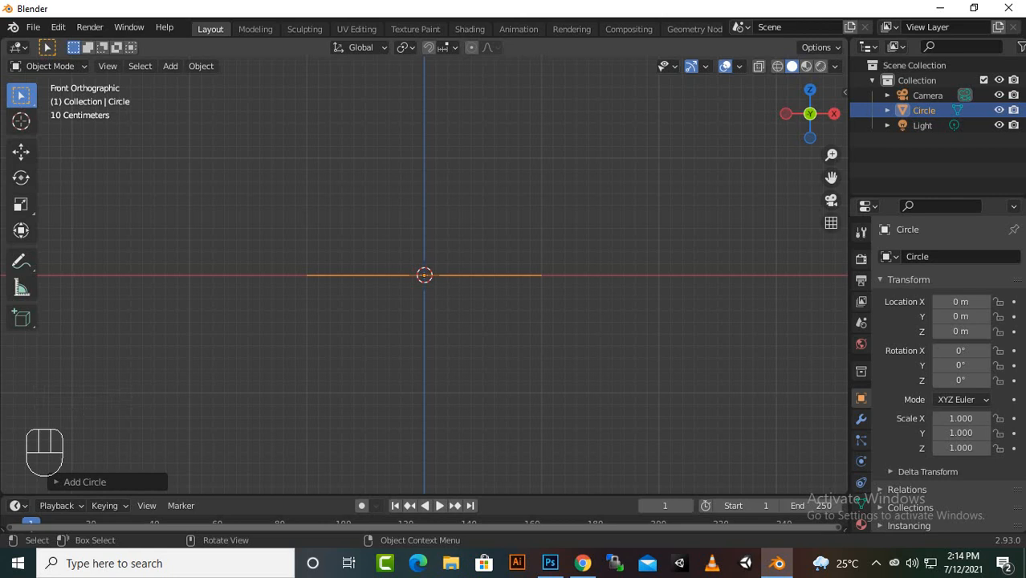
{"action": "key", "text": "Tab"}
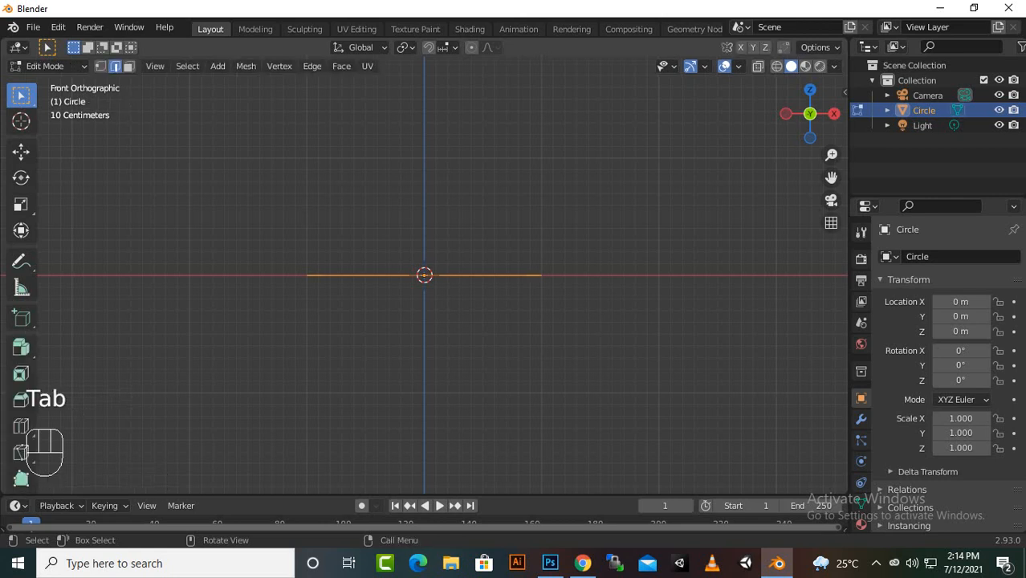
{"action": "left_click_drag", "start_coordinate": [563, 237], "coordinate": [236, 345]}
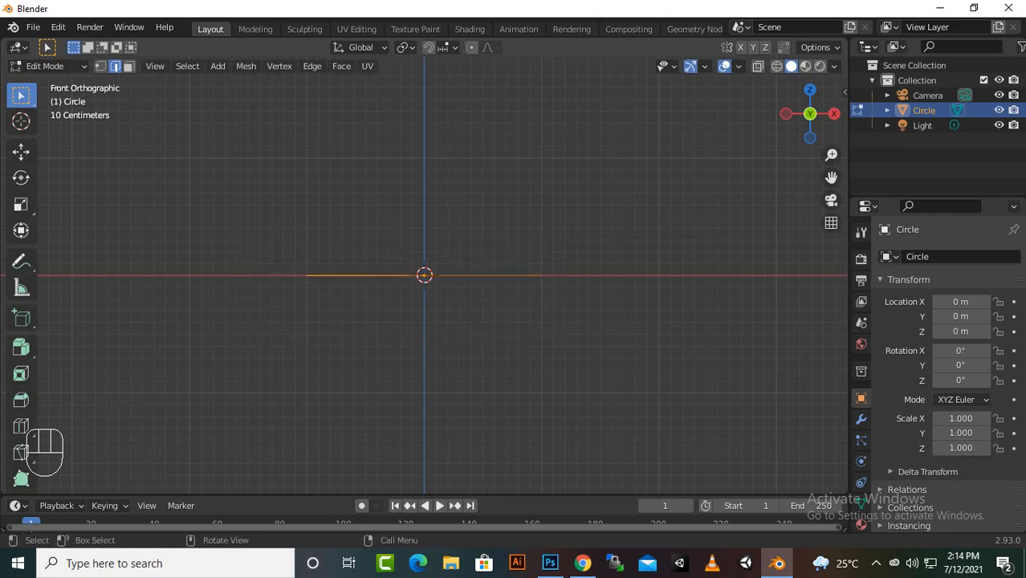
{"action": "key", "text": "e"}
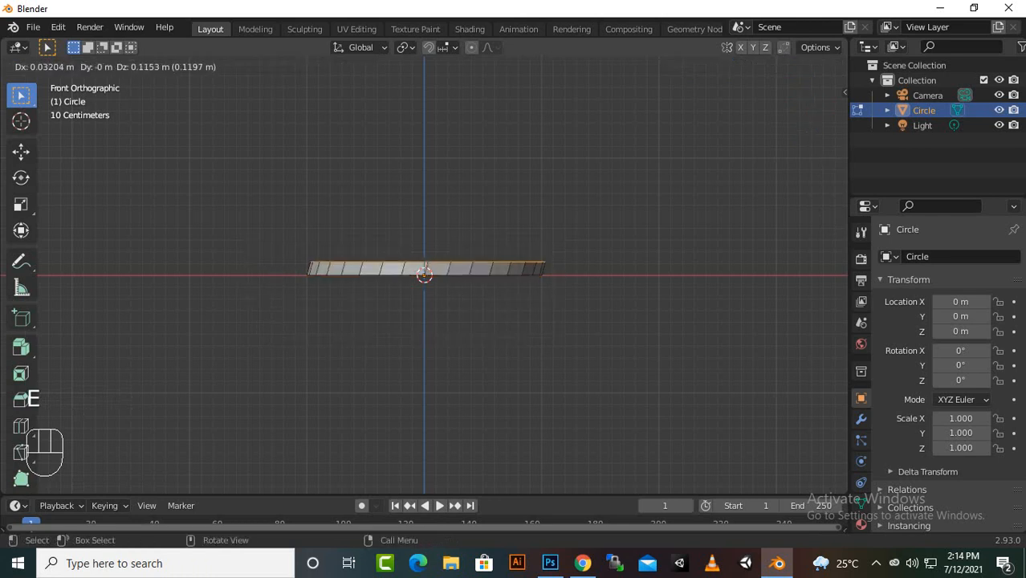
{"action": "key", "text": "z"}
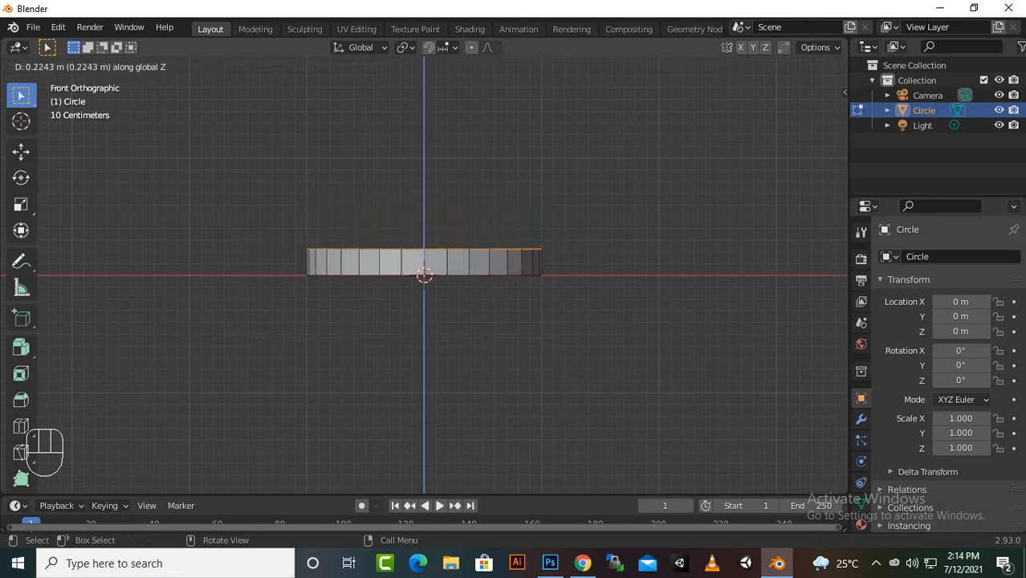
{"action": "key", "text": "Return"}
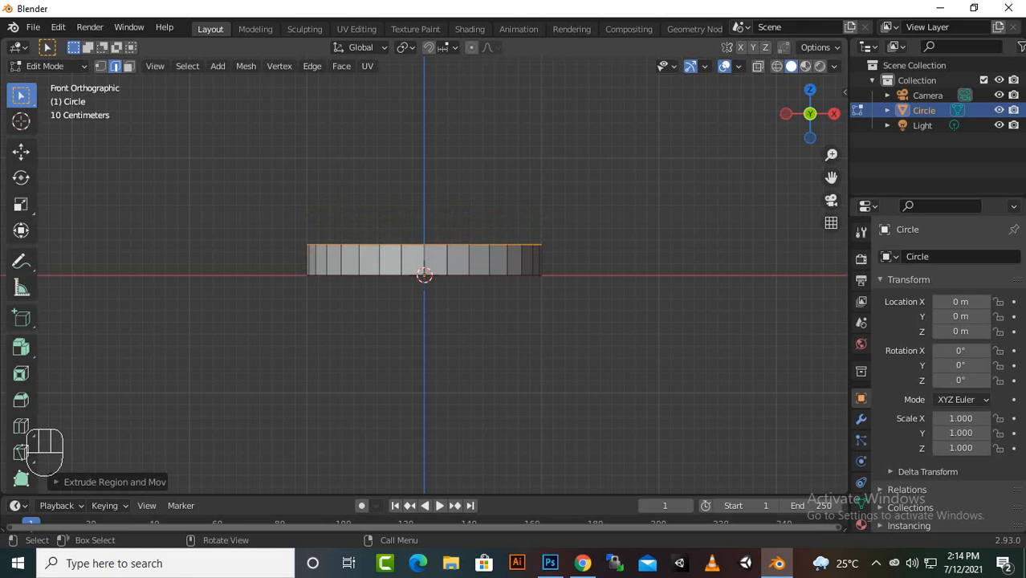
Extrude the top edge loop about 0.31 m along global Z and scale it inward to about 0.65 to form a sloped shoulder.
{"action": "key", "text": "e"}
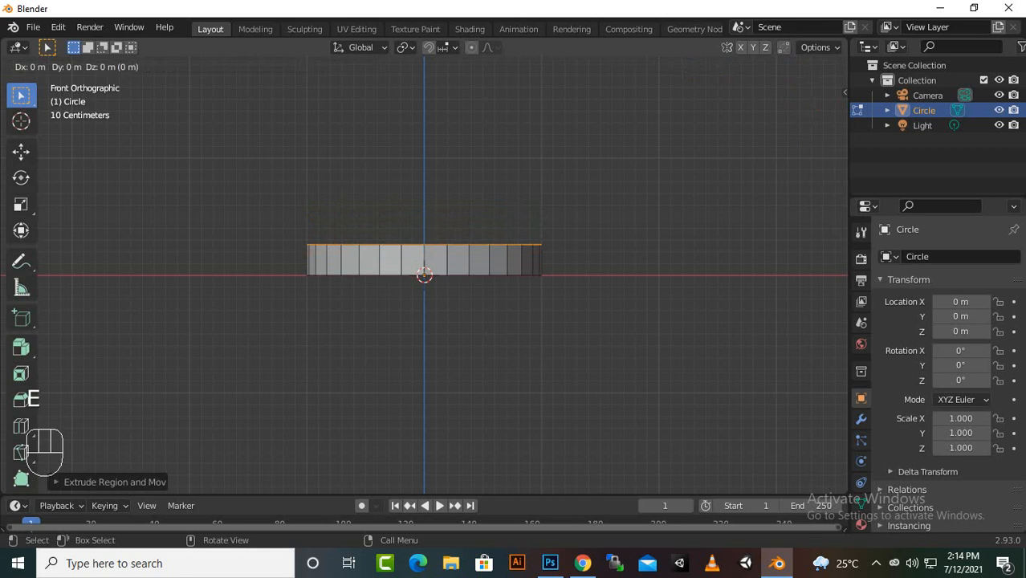
{"action": "key", "text": "z"}
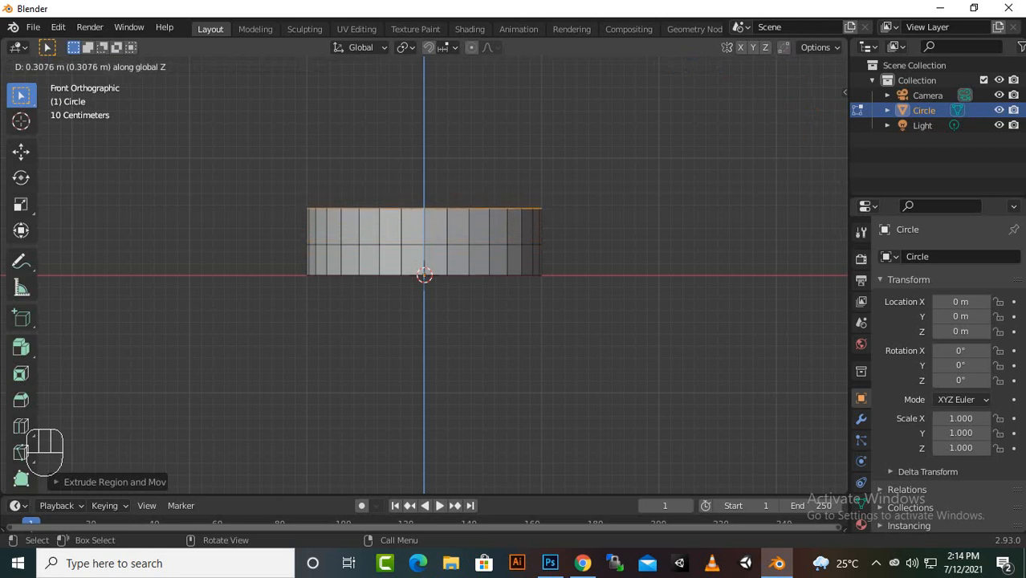
{"action": "key", "text": "Return"}
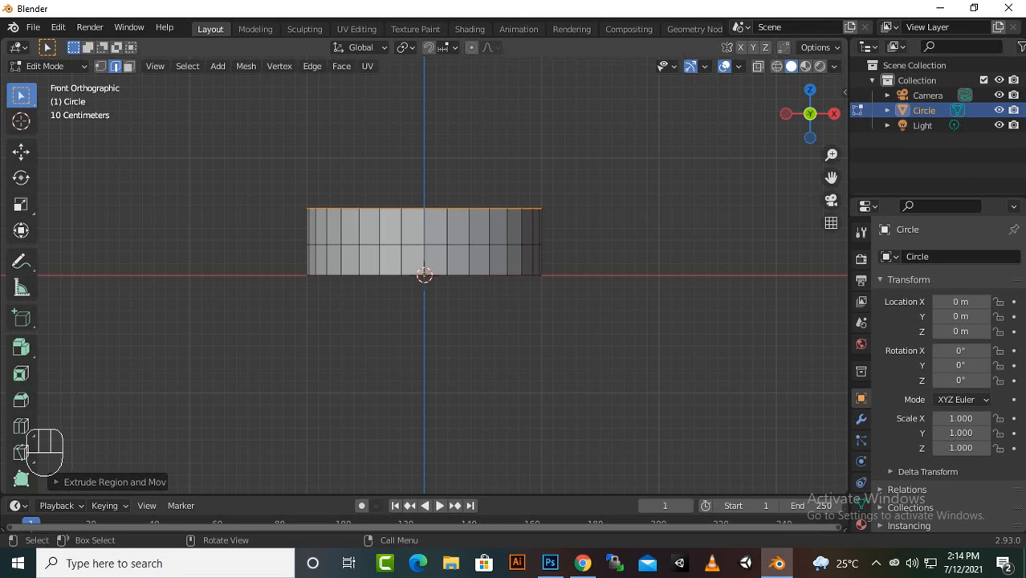
{"action": "key", "text": "s"}
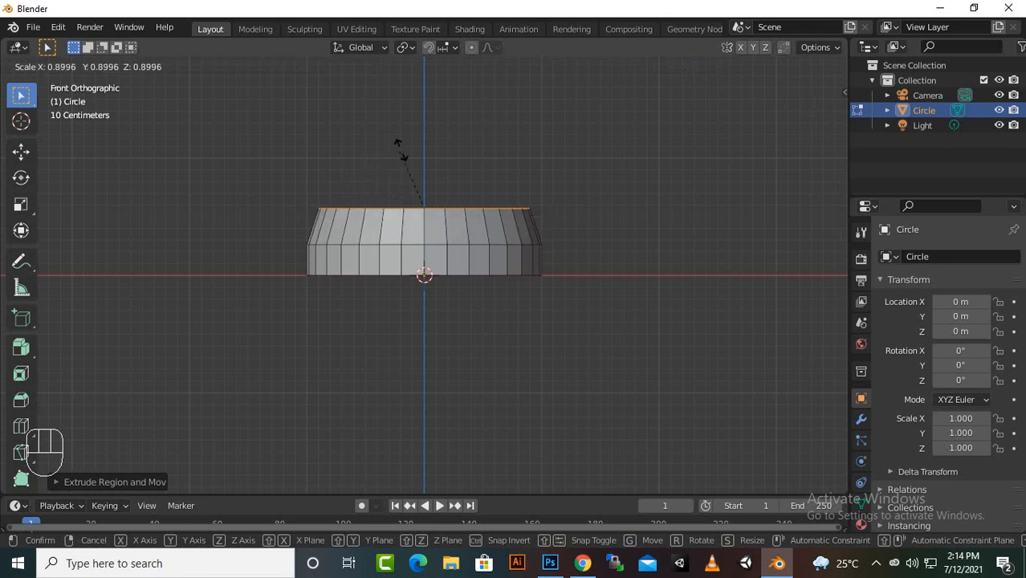
{"action": "left_click", "coordinate": [383, 193]}
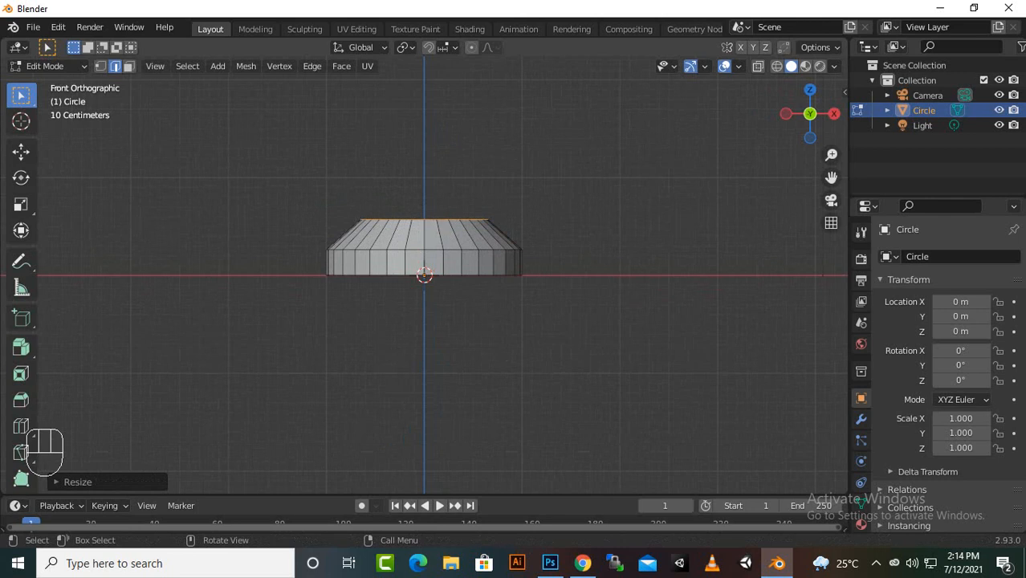
Extrude the narrowed top loop straight up along global Z to form a tall cylindrical column above the shoulder.
{"action": "key", "text": "e"}
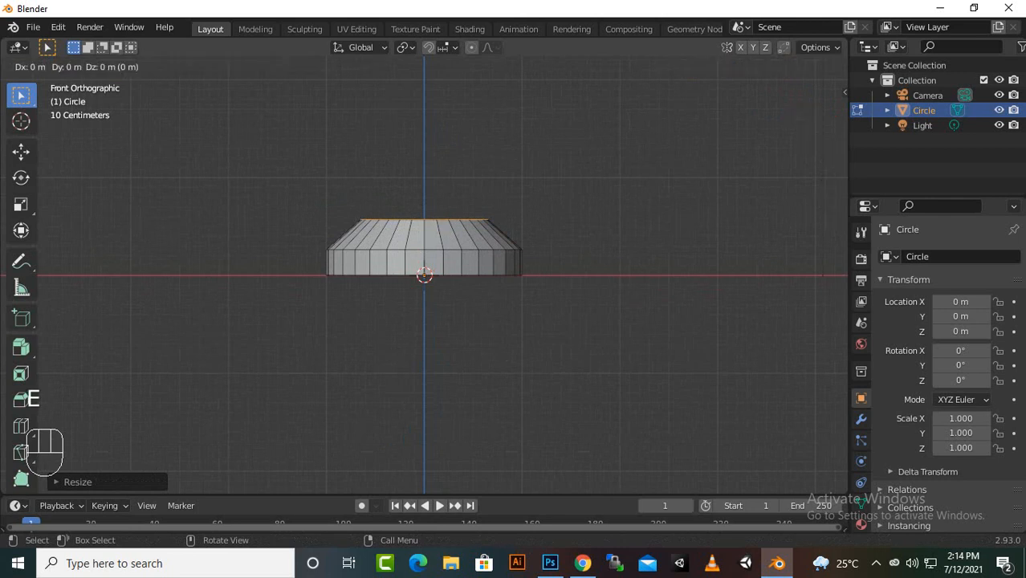
{"action": "key", "text": "z"}
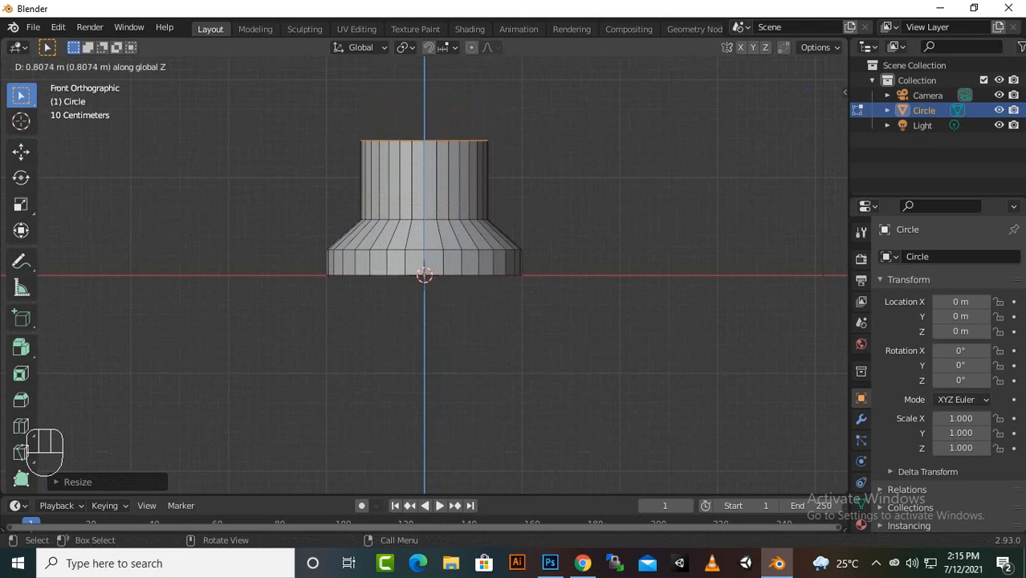
{"action": "left_click", "coordinate": [490, 120]}
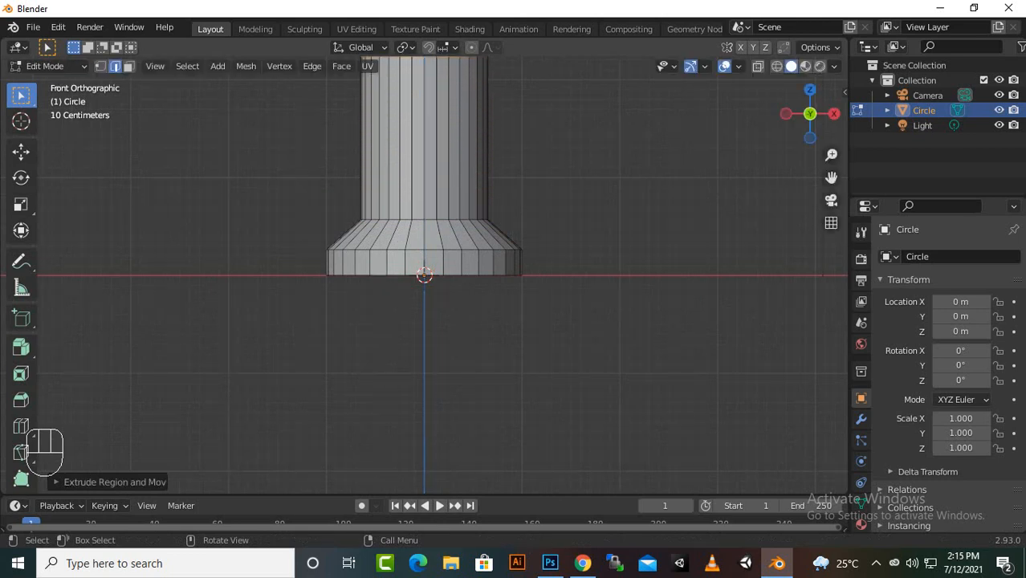
{"action": "scroll", "coordinate": [424, 274], "scroll_direction": "down", "scroll_amount": 10}
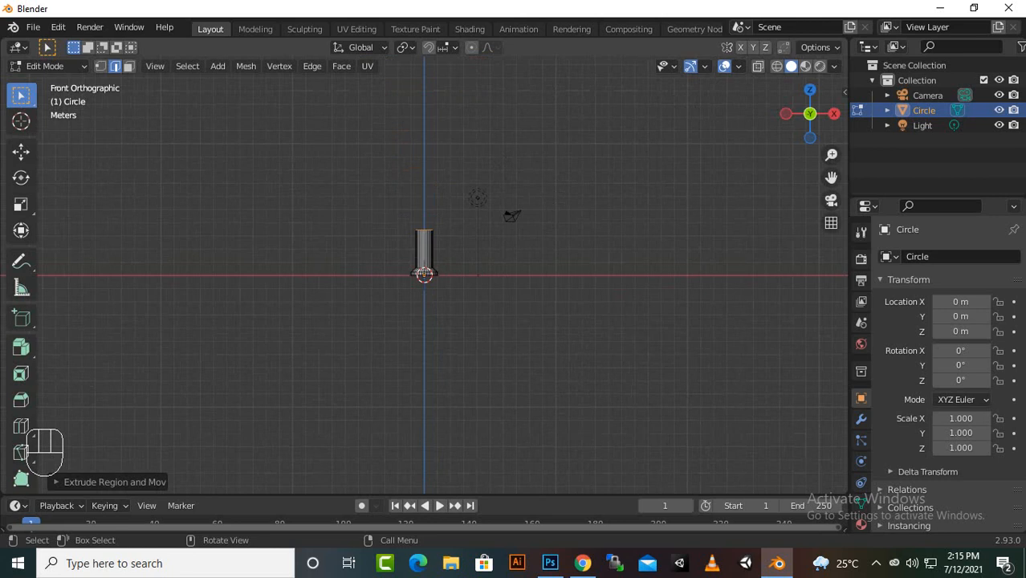
Extrude the column's top edge loop about 1.25 m along global Z and scale it inward to roughly half its width, forming a taper.
{"action": "scroll", "coordinate": [424, 275], "scroll_direction": "up", "scroll_amount": 4}
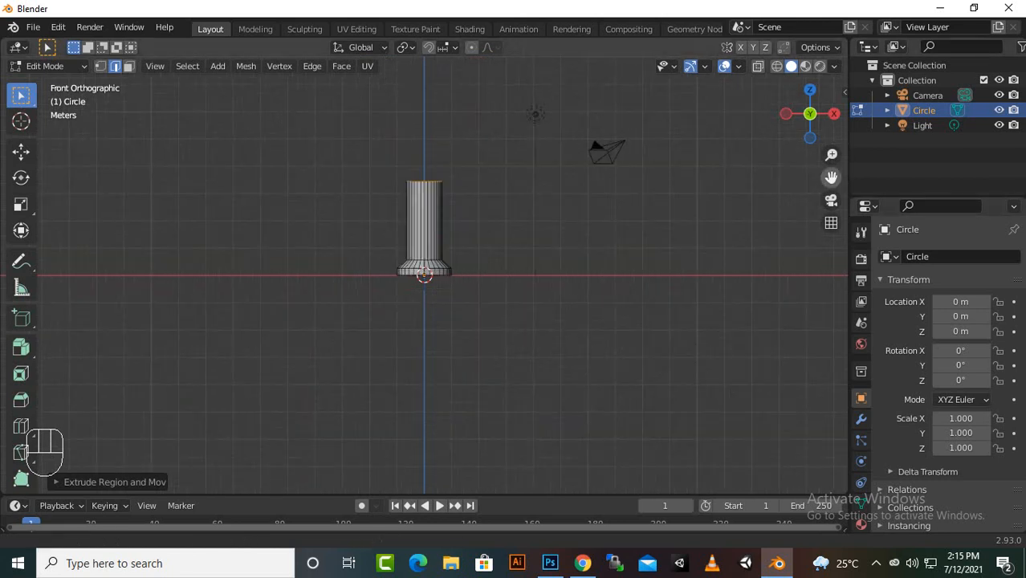
{"action": "left_click_drag", "start_coordinate": [831, 177], "coordinate": [841, 330]}
{"action": "scroll", "coordinate": [424, 274], "scroll_direction": "up", "scroll_amount": 1}
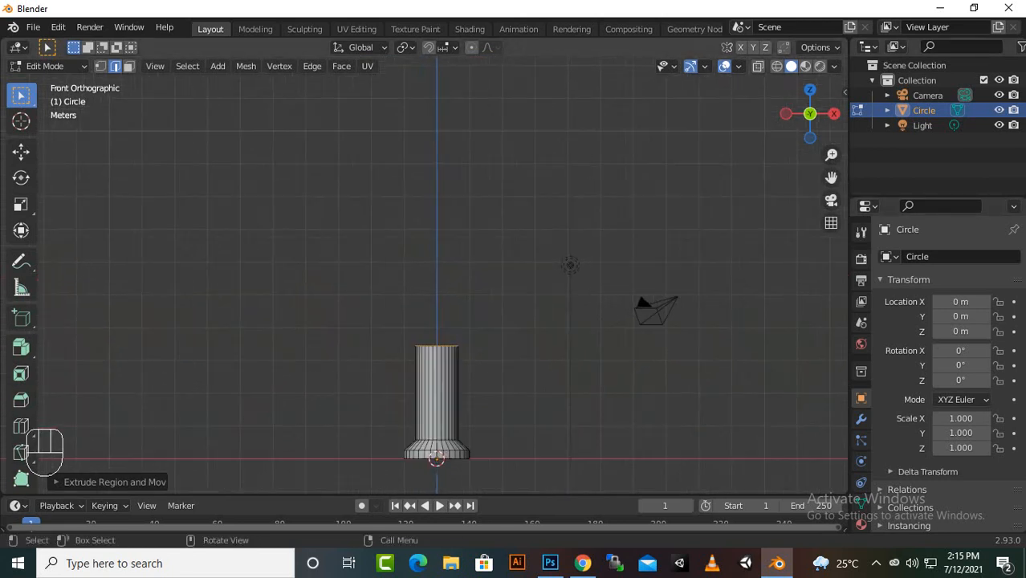
{"action": "scroll", "coordinate": [424, 274], "scroll_direction": "up", "scroll_amount": 1}
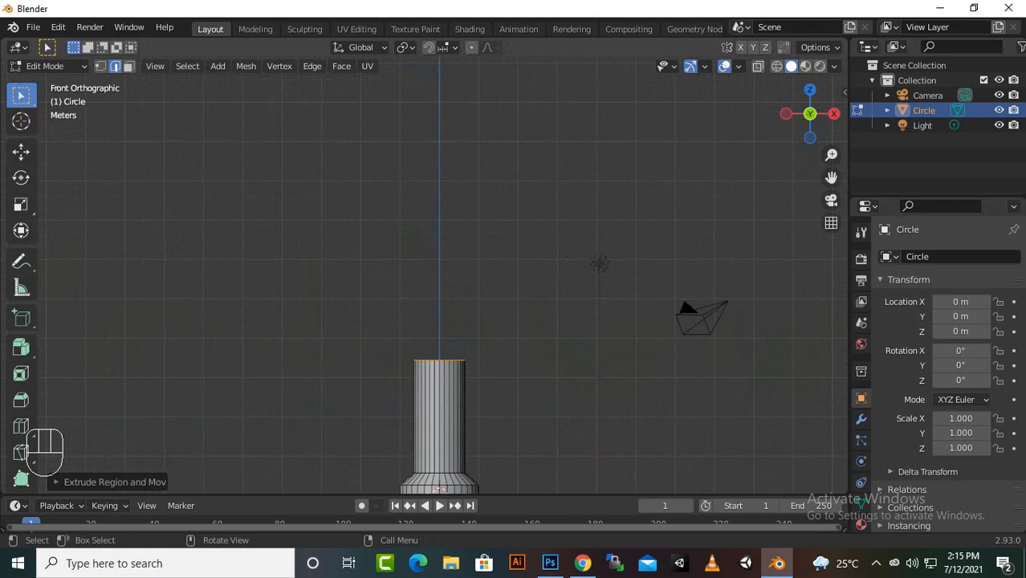
{"action": "scroll", "coordinate": [424, 274], "scroll_direction": "down", "scroll_amount": 2}
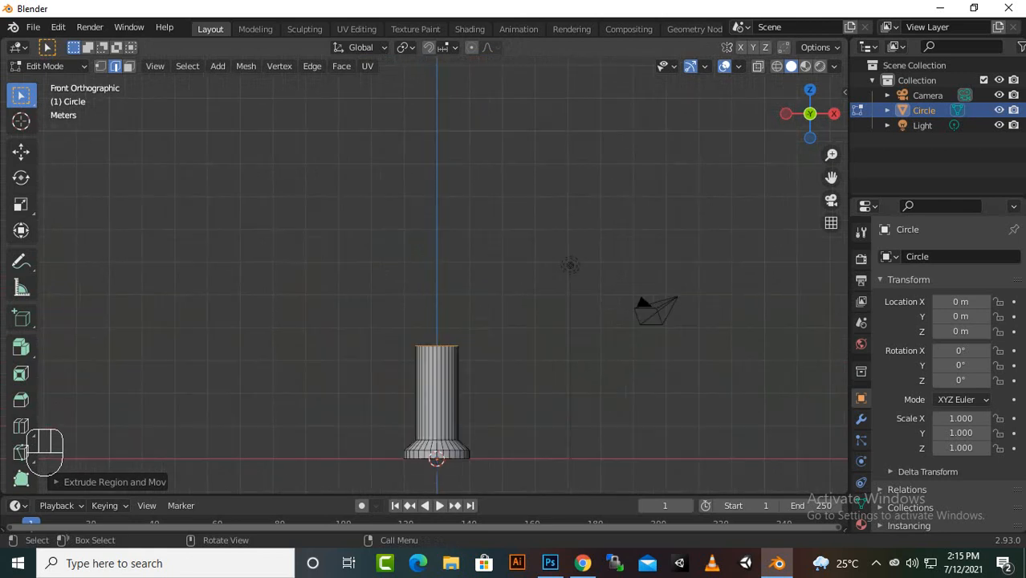
{"action": "scroll", "coordinate": [423, 274], "scroll_direction": "up", "scroll_amount": 3}
{"action": "scroll", "coordinate": [424, 274], "scroll_direction": "down", "scroll_amount": 2}
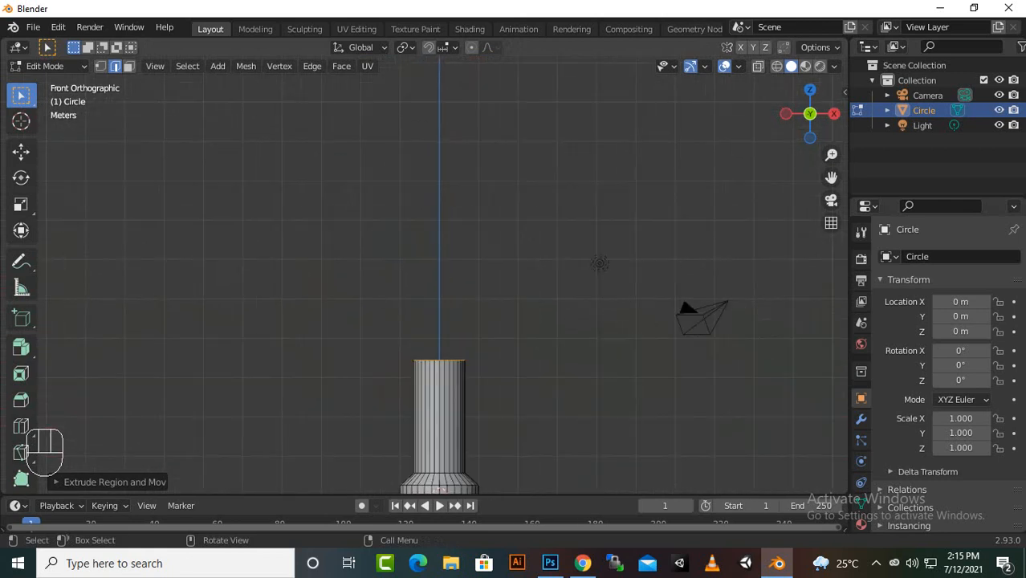
{"action": "scroll", "coordinate": [423, 274], "scroll_direction": "up", "scroll_amount": 2}
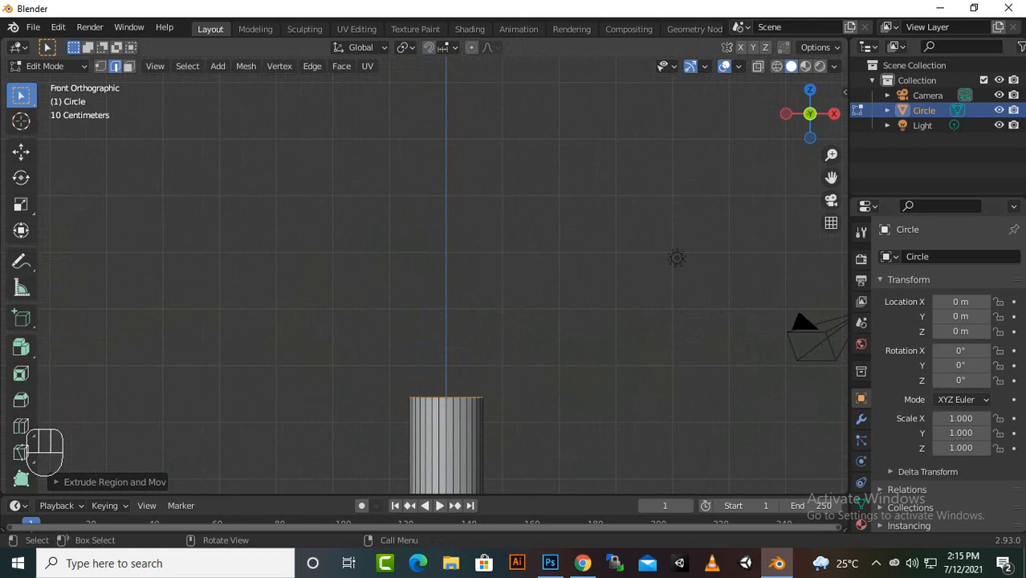
{"action": "key", "text": "e"}
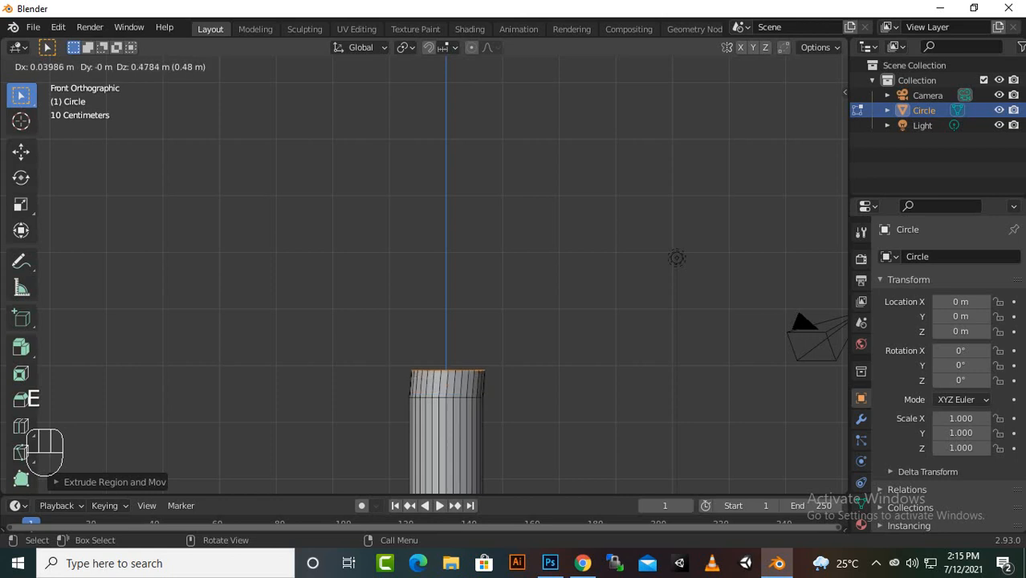
{"action": "key", "text": "z"}
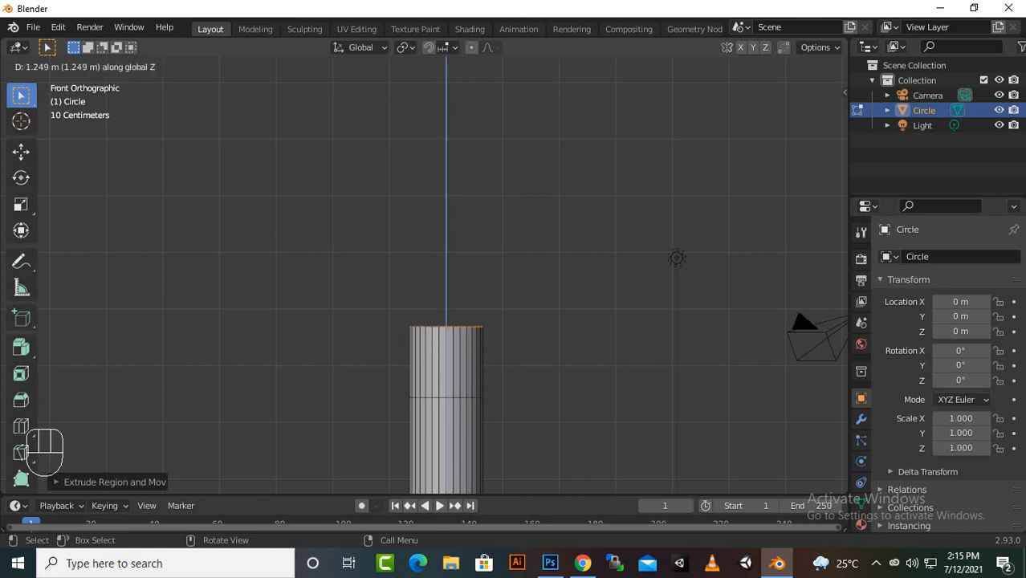
{"action": "key", "text": "Return"}
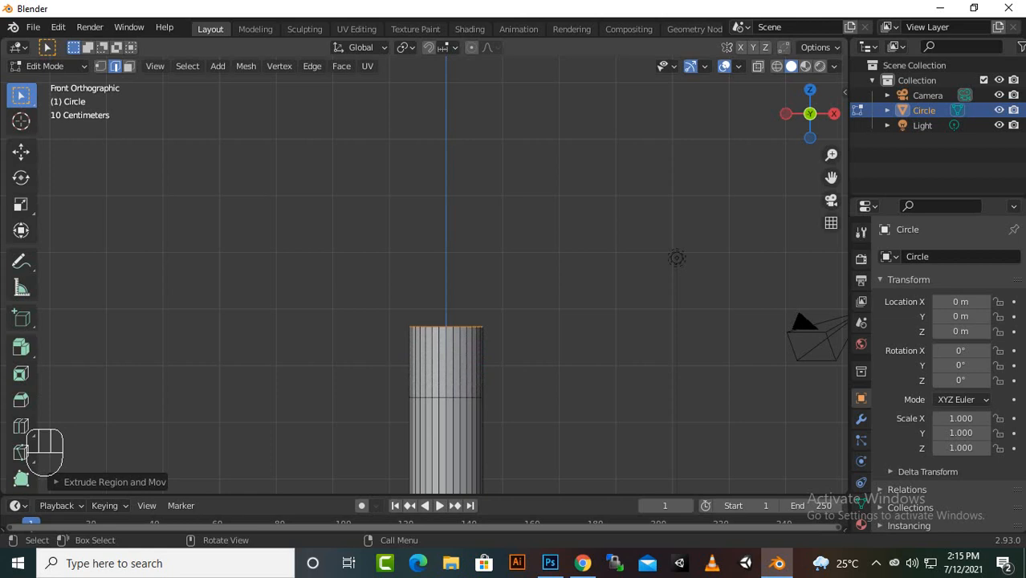
{"action": "key", "text": "s"}
{"action": "key", "text": "Return"}
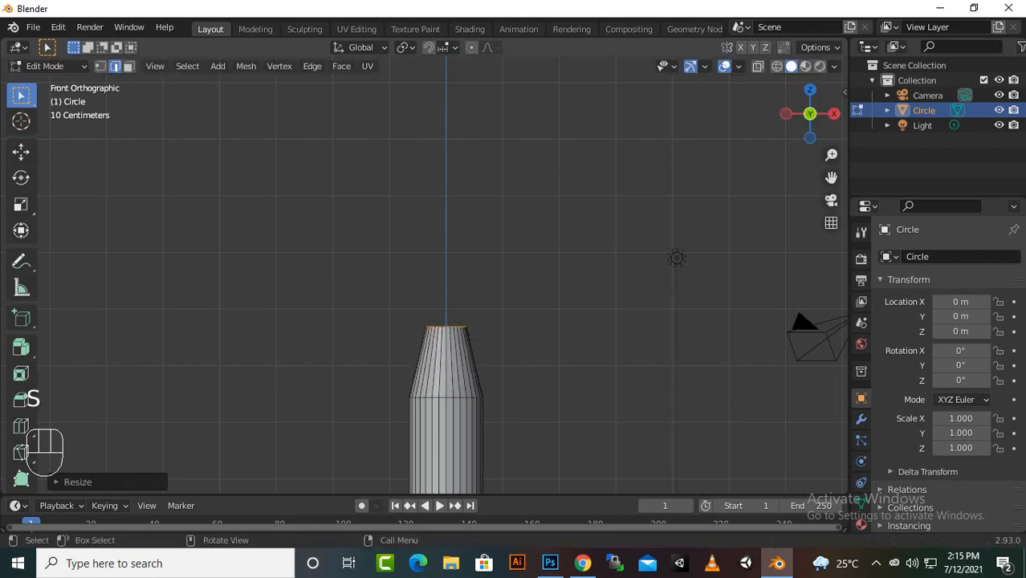
Extrude the narrowed top loop about 2.37 m straight up along global Z to form a slender neck.
{"action": "key", "text": "e"}
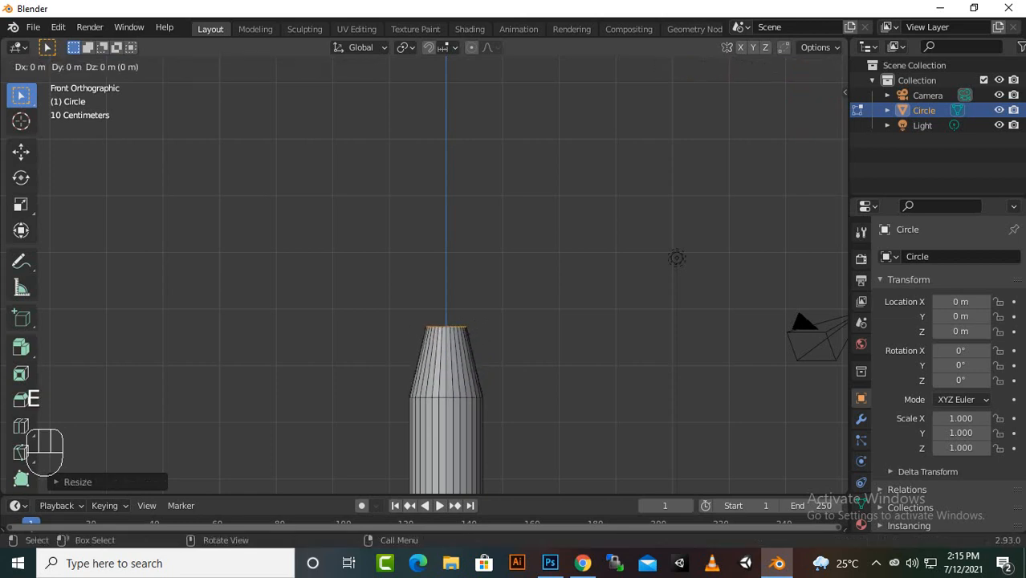
{"action": "key", "text": "z"}
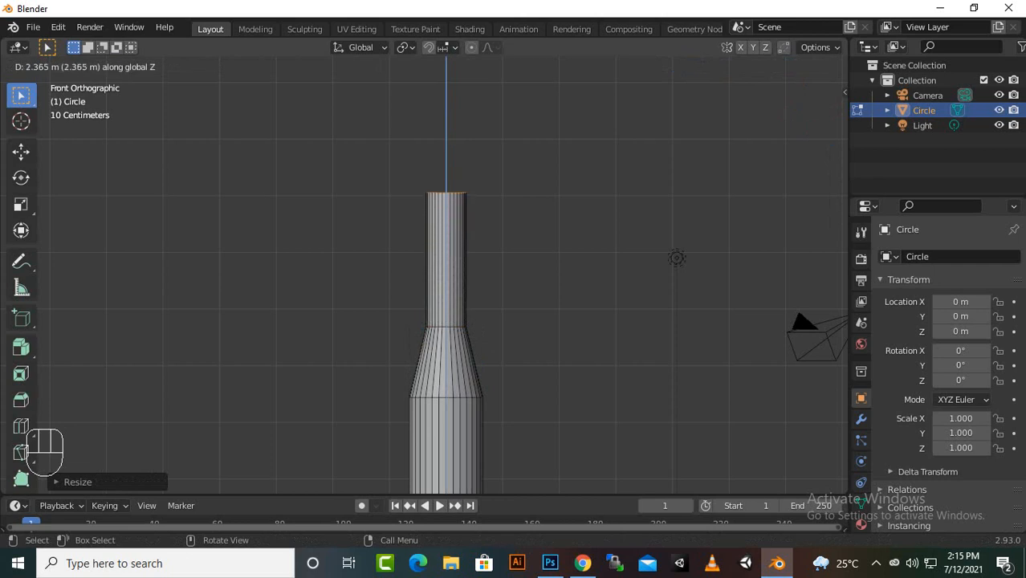
{"action": "left_click", "coordinate": [447, 193]}
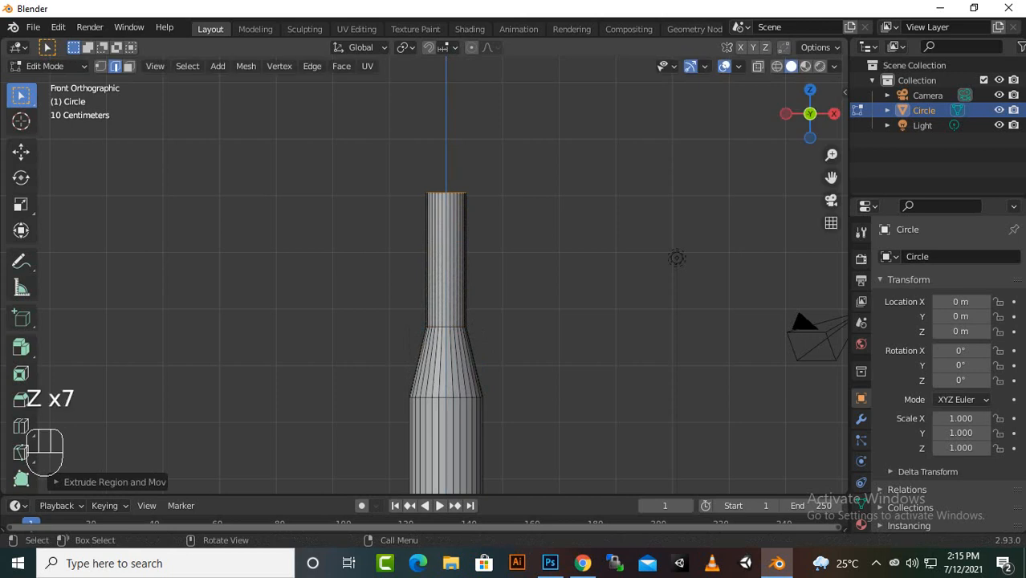
Extrude the neck's top loop about 0.41 m along global Z and scale it outward to nearly three times its width.
{"action": "key", "text": "e"}
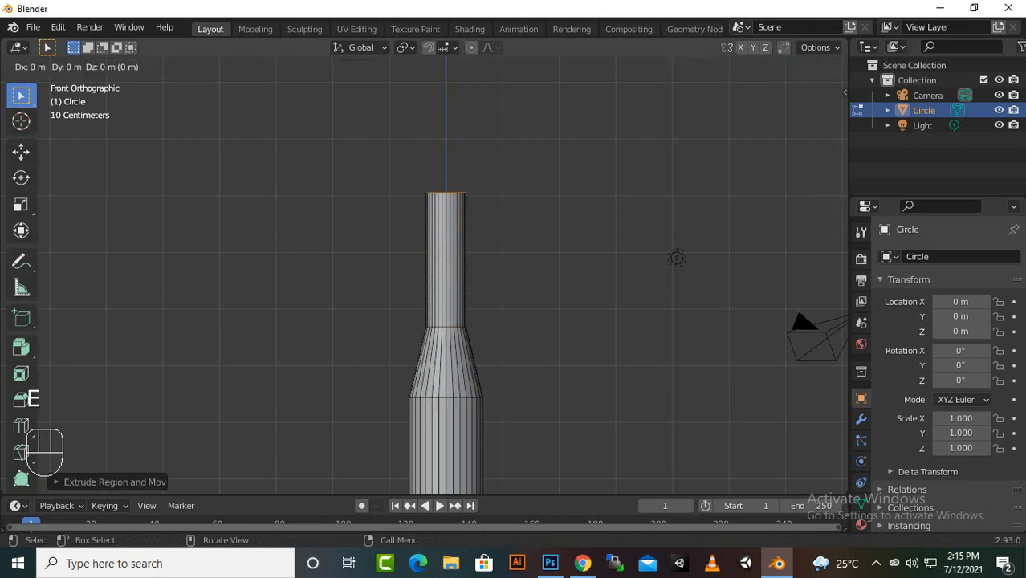
{"action": "key", "text": "z"}
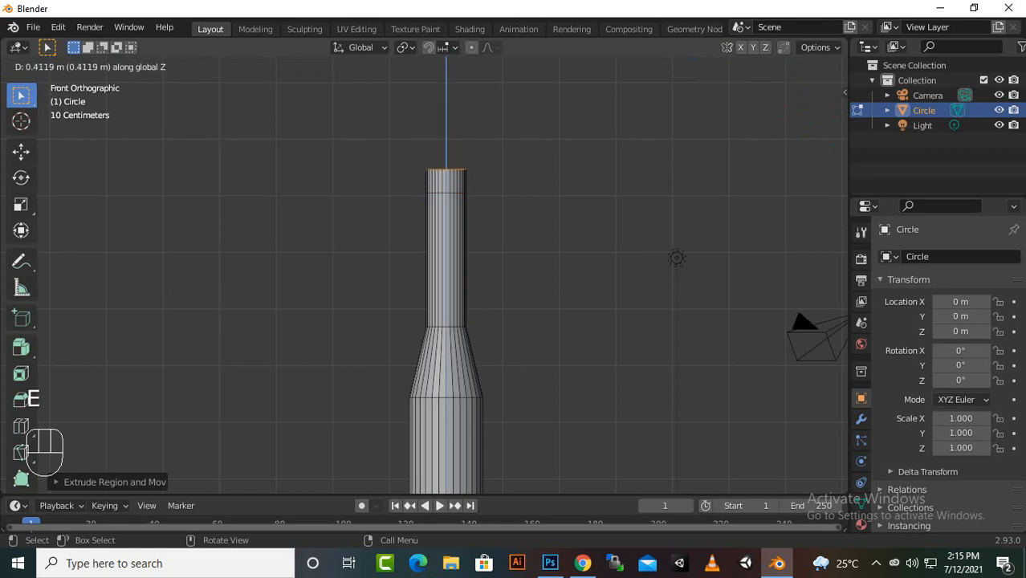
{"action": "left_click", "coordinate": [446, 167]}
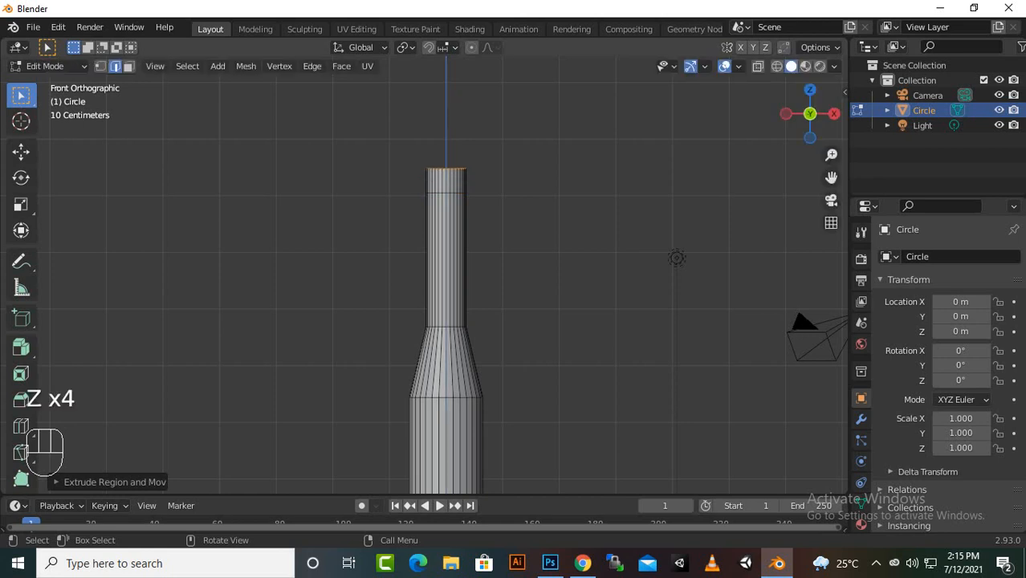
{"action": "key", "text": "s"}
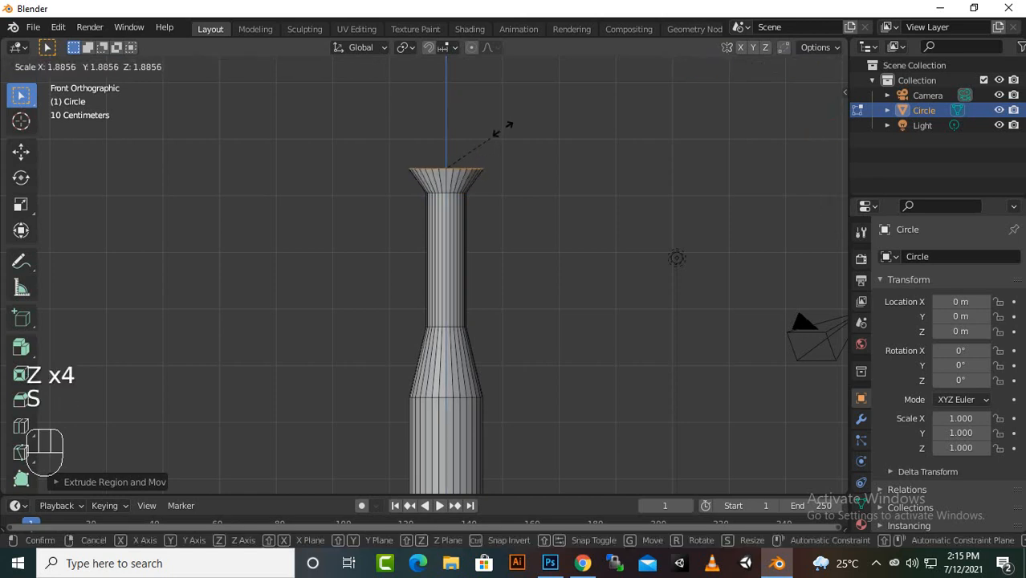
{"action": "left_click", "coordinate": [530, 112]}
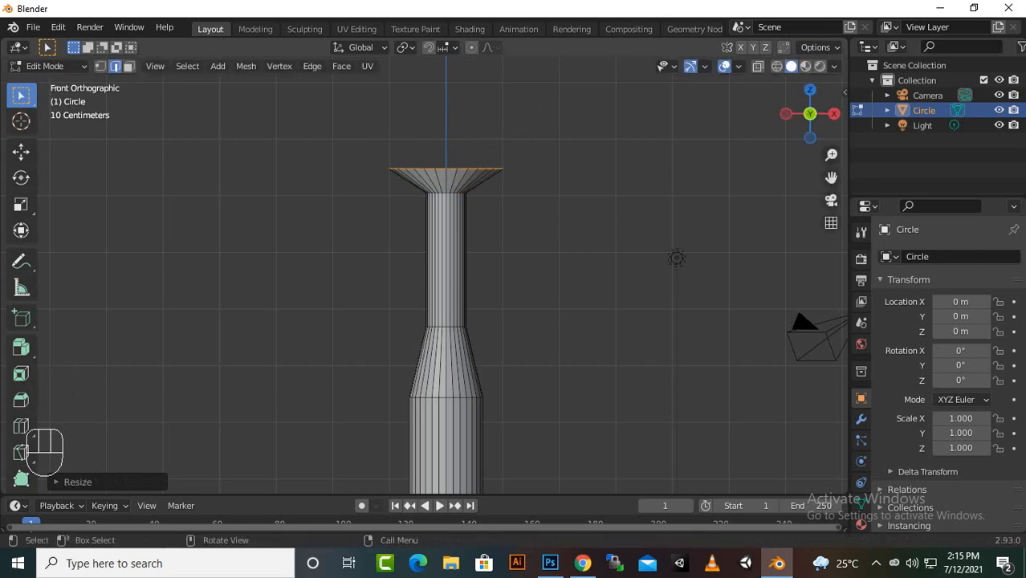
Extrude the flared top loop about 0.5 m along global Z to form a short vertical collar.
{"action": "key", "text": "e"}
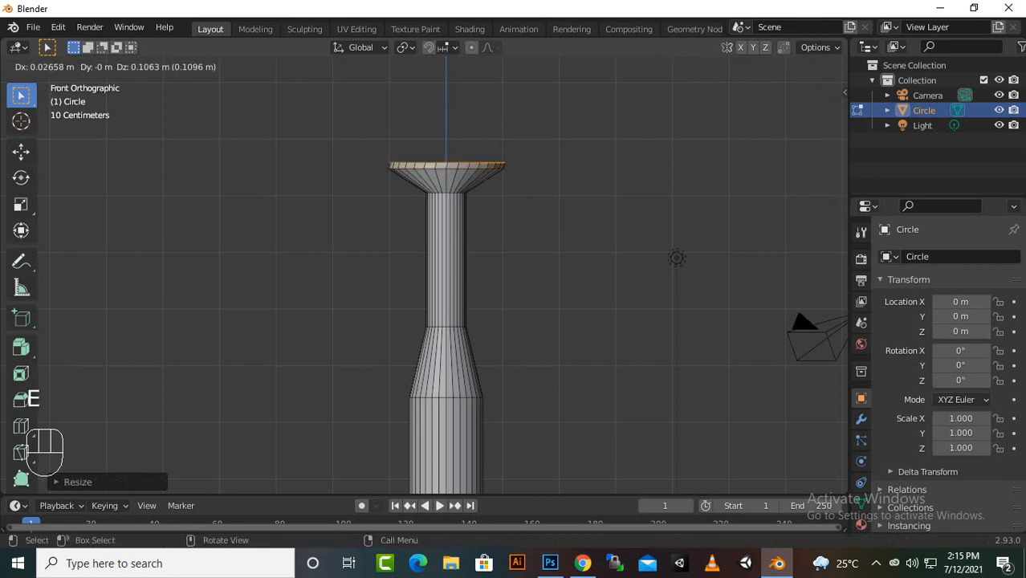
{"action": "key", "text": "z"}
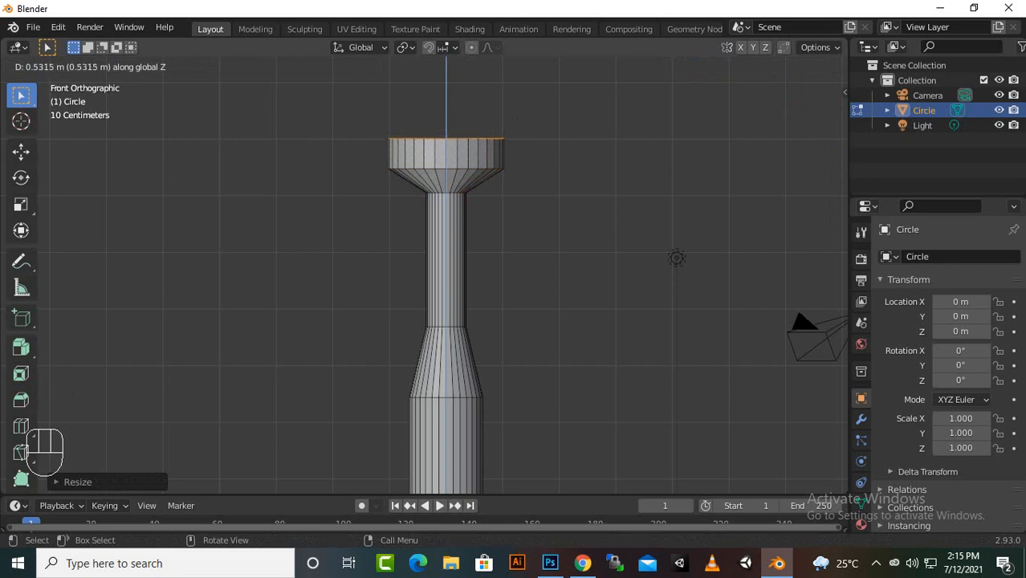
{"action": "left_click", "coordinate": [516, 120]}
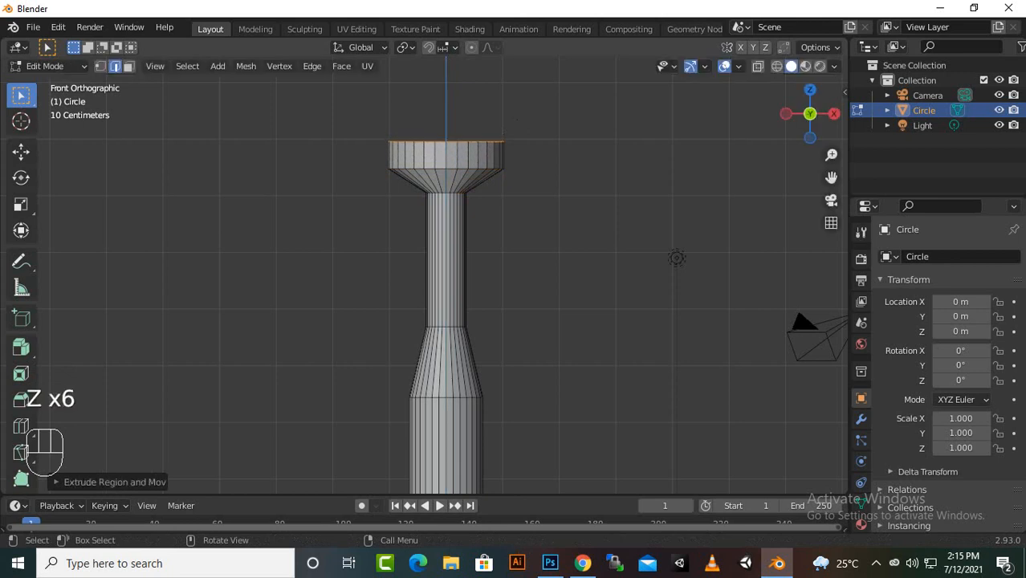
Extrude the collar's top loop about 0.39 m along global Z and scale it outward to about 1.8 to form a second flare.
{"action": "key", "text": "e"}
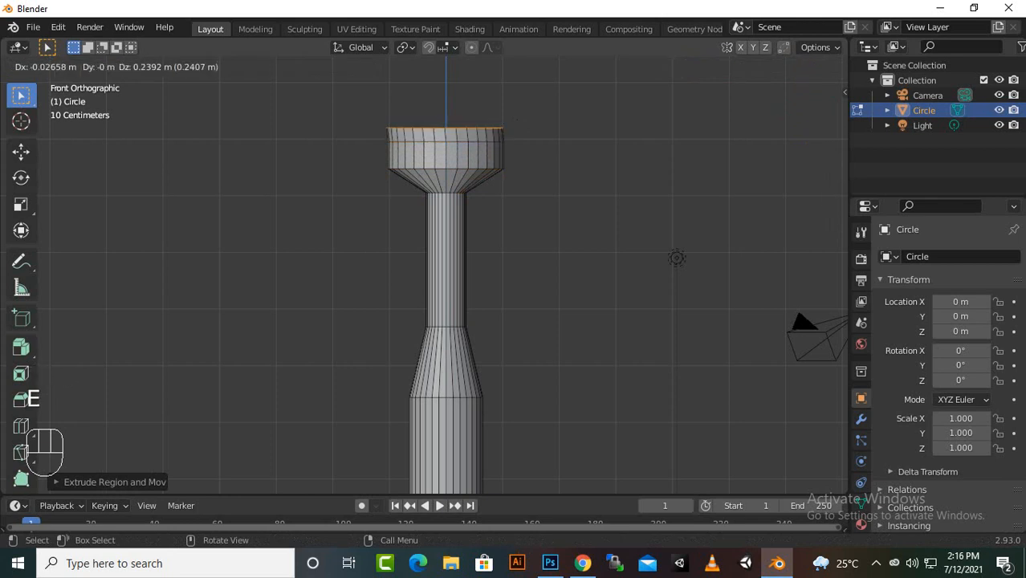
{"action": "key", "text": "z"}
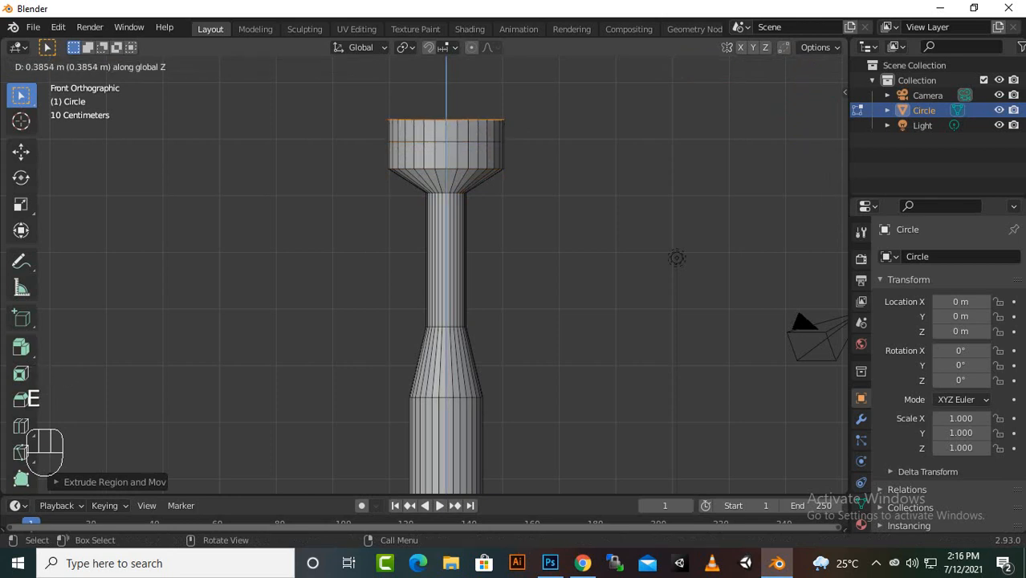
{"action": "left_click", "coordinate": [517, 98]}
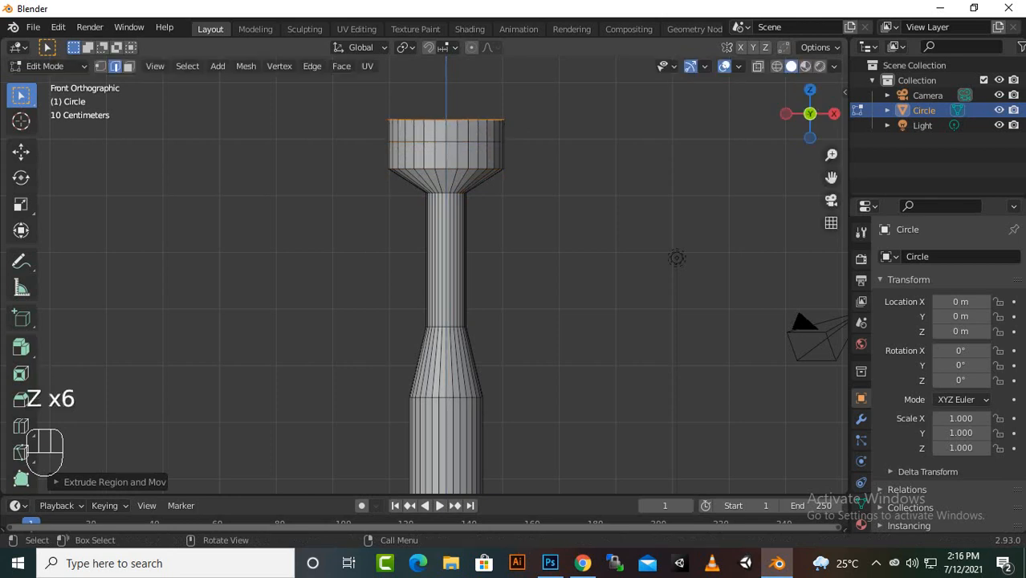
{"action": "key", "text": "s"}
{"action": "left_click", "coordinate": [506, 107]}
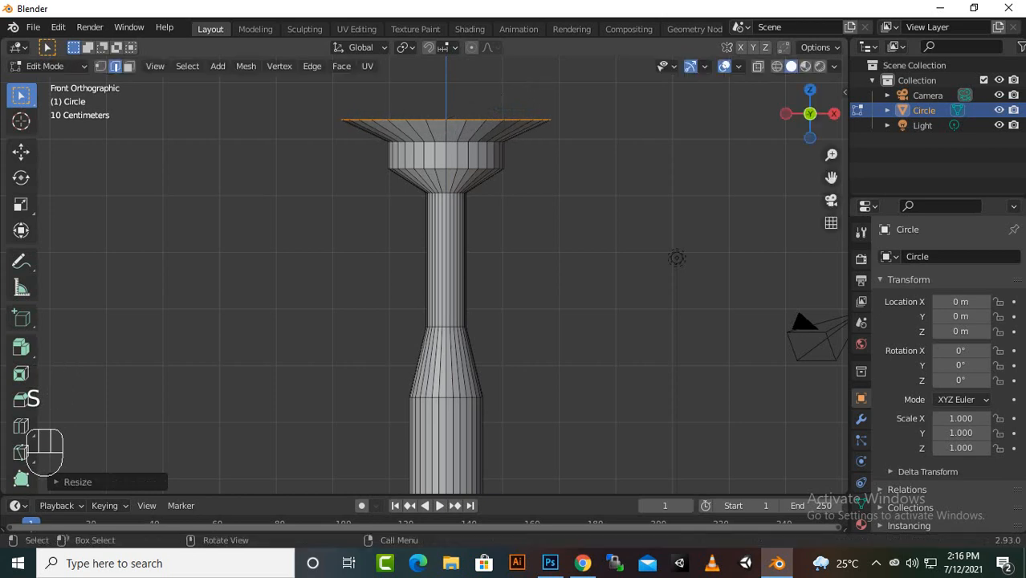
Extrude the second flare's edge loop about 1.15 m along global Z and scale it outward to about twice its width.
{"action": "scroll", "coordinate": [505, 108], "scroll_direction": "down", "scroll_amount": 3}
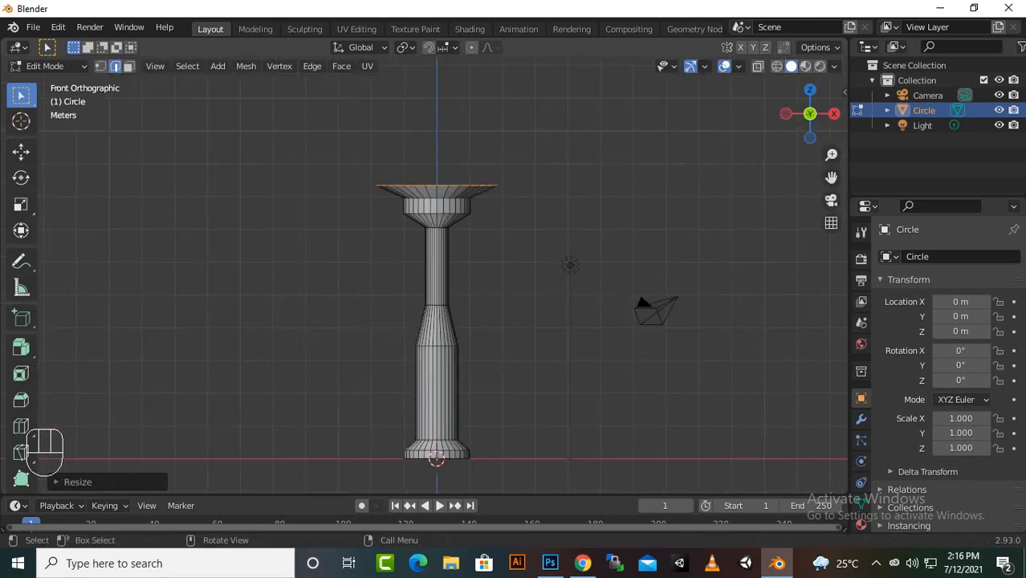
{"action": "key", "text": "e"}
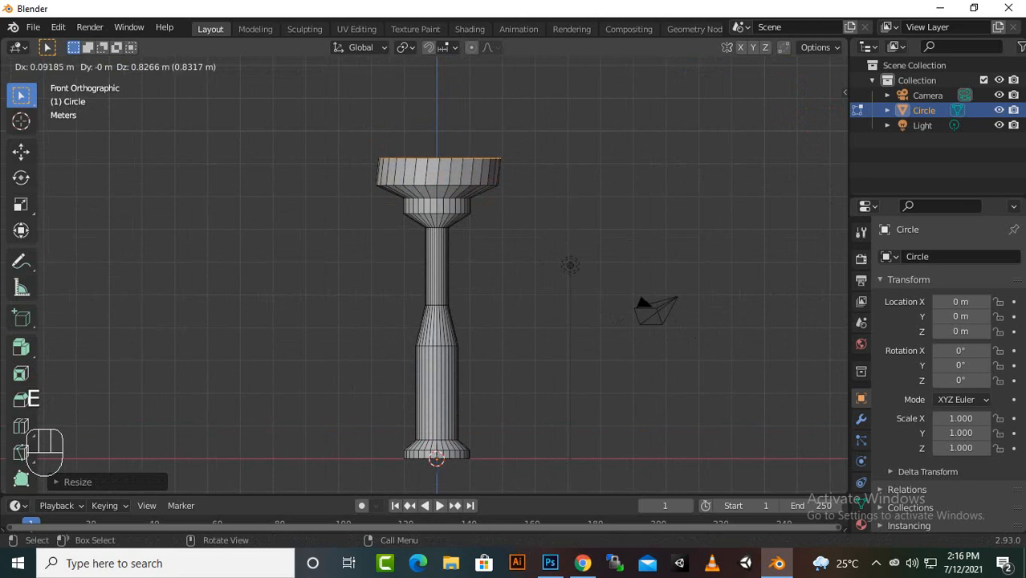
{"action": "key", "text": "z"}
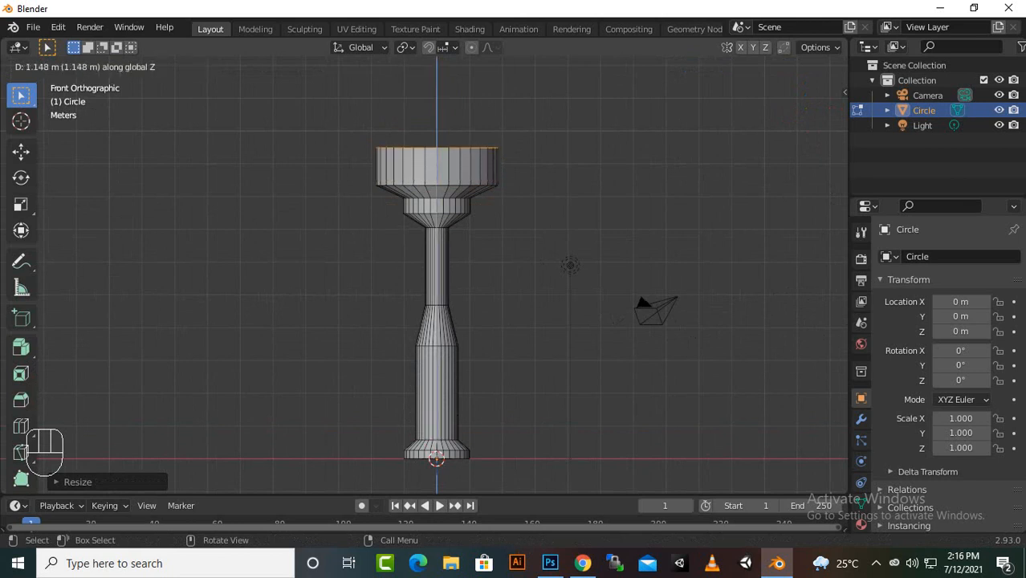
{"action": "left_click", "coordinate": [505, 73]}
{"action": "key", "text": "s"}
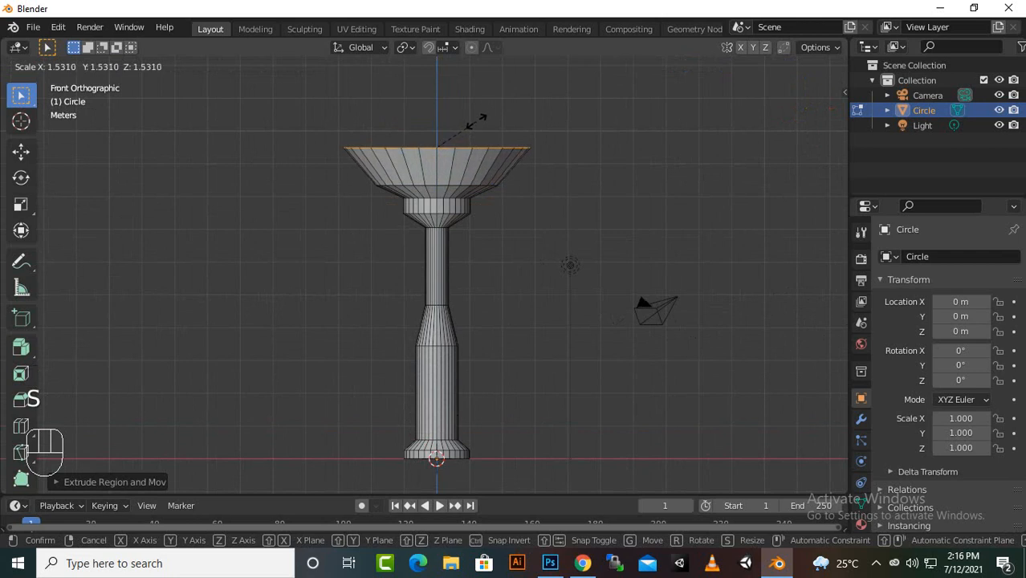
{"action": "left_click", "coordinate": [486, 111]}
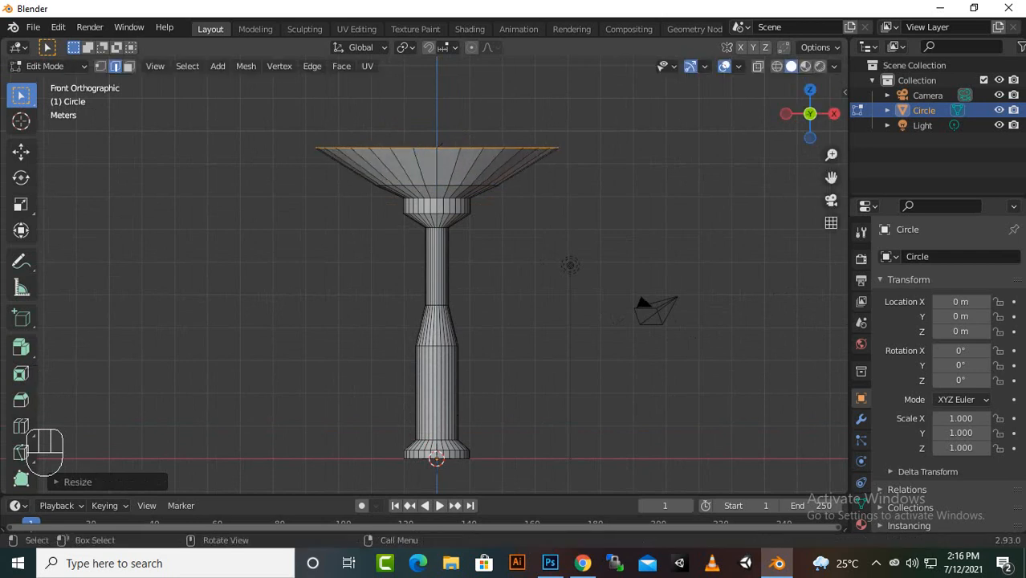
Extrude the widest top loop about 6.2 m straight up along global Z to form a tall cup wall, and inspect the shape in perspective.
{"action": "scroll", "coordinate": [485, 111], "scroll_direction": "down", "scroll_amount": 3}
{"action": "key", "text": "e"}
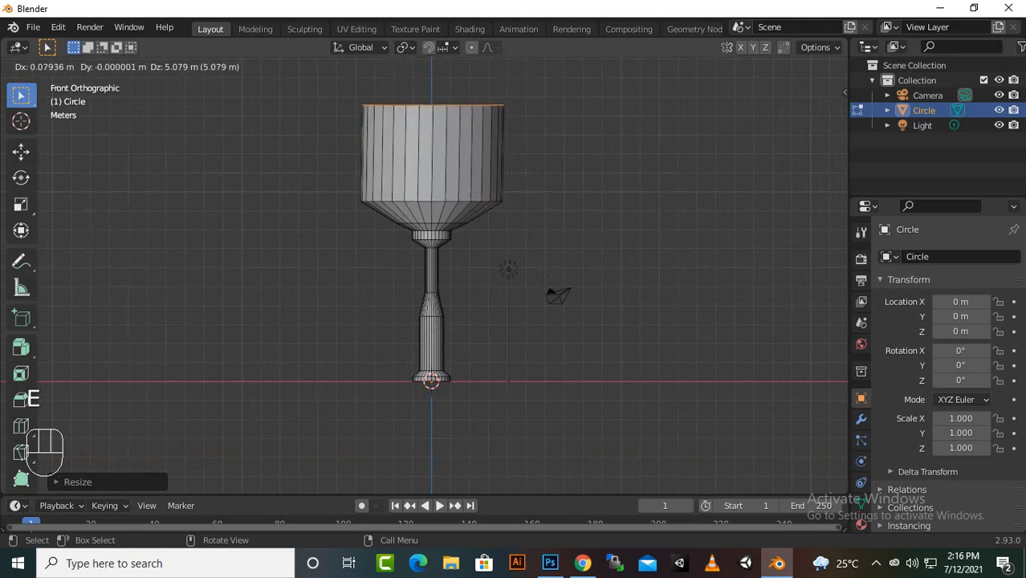
{"action": "key", "text": "z"}
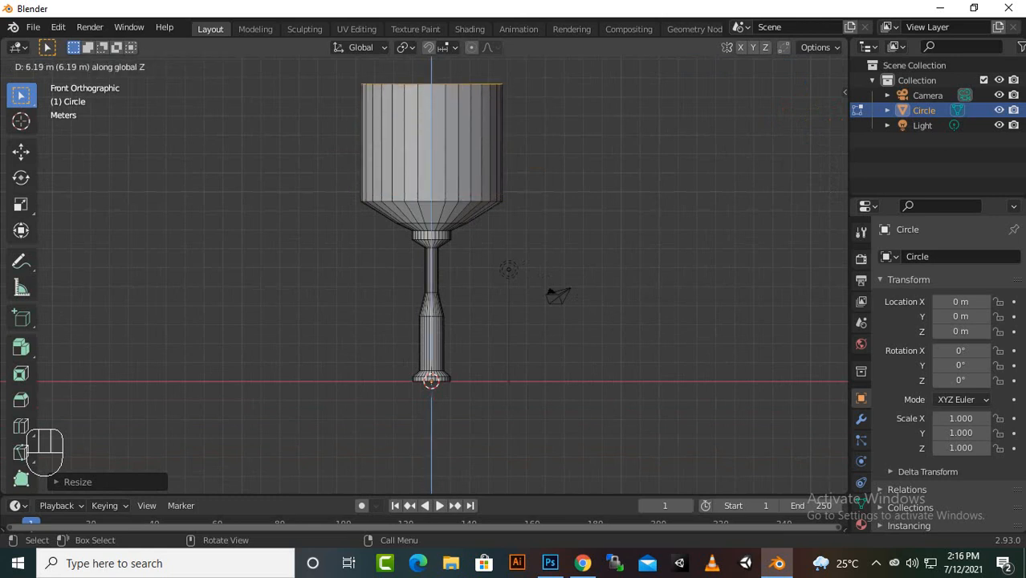
{"action": "key", "text": "Return"}
{"action": "middle_click_drag", "start_coordinate": [514, 241], "coordinate": [652, 293]}
{"action": "scroll", "coordinate": [516, 270], "scroll_direction": "down", "scroll_amount": 4}
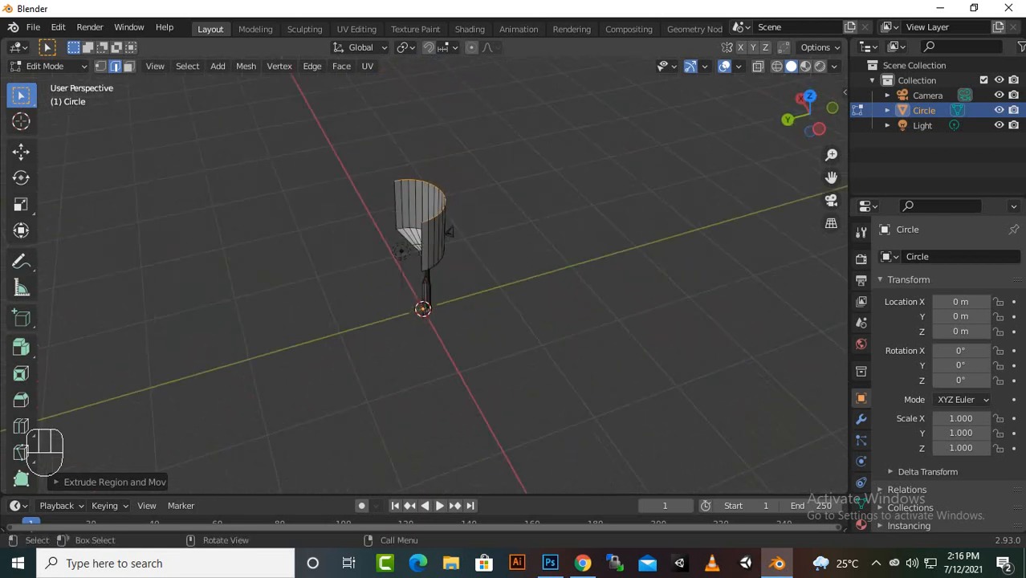
{"action": "middle_click_drag", "start_coordinate": [450, 231], "coordinate": [467, 327]}
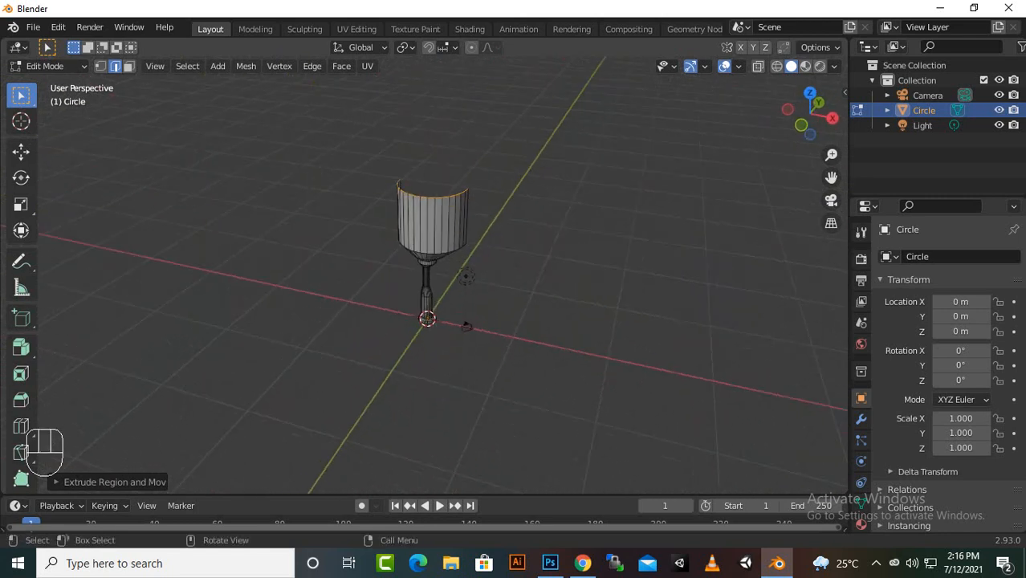
{"action": "scroll", "coordinate": [466, 327], "scroll_direction": "up", "scroll_amount": 5}
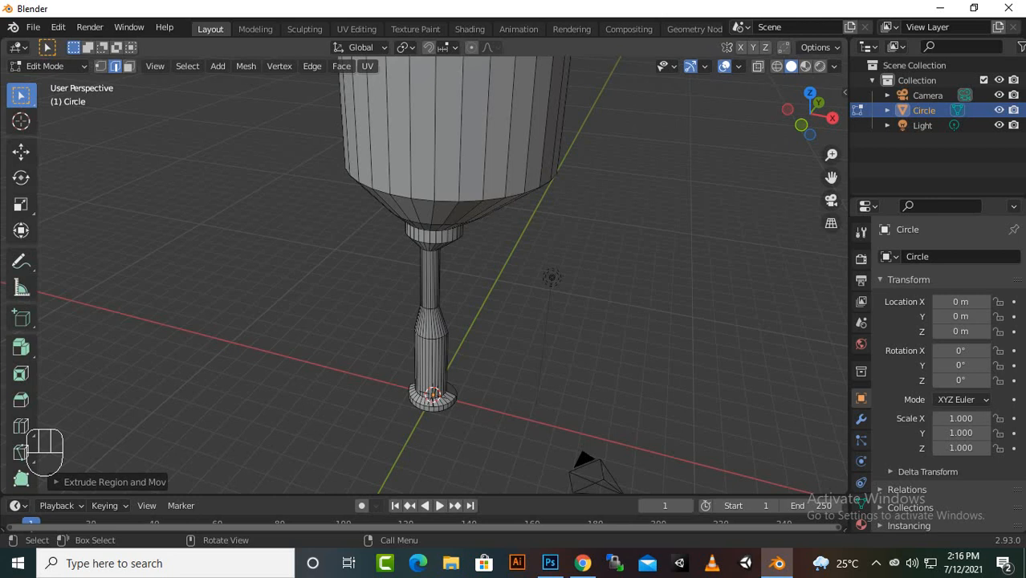
Inspect the extruded goblet from several sides and return to Object Mode.
{"action": "middle_click_drag", "start_coordinate": [546, 240], "coordinate": [257, 221]}
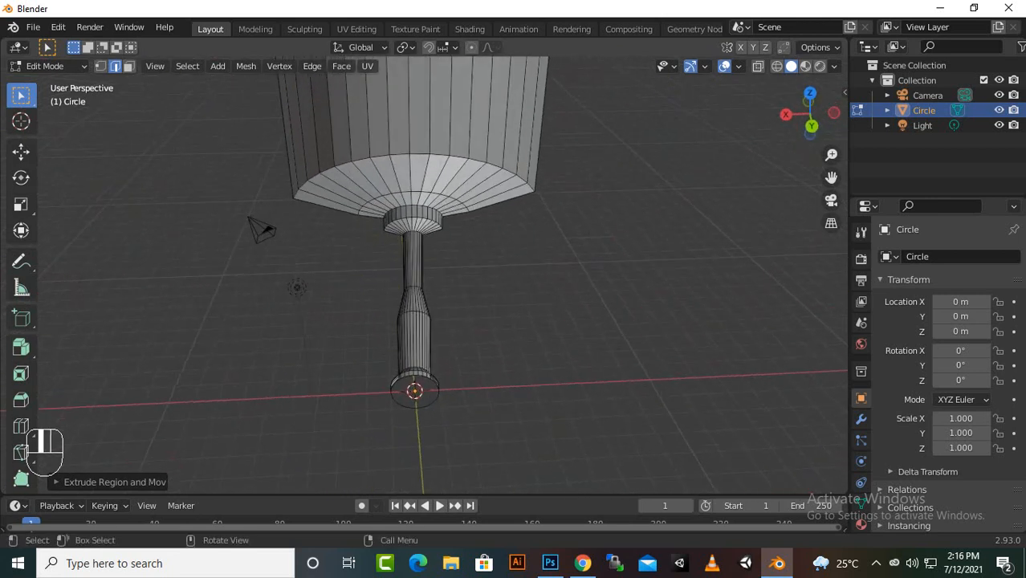
{"action": "scroll", "coordinate": [426, 272], "scroll_direction": "down", "scroll_amount": 2}
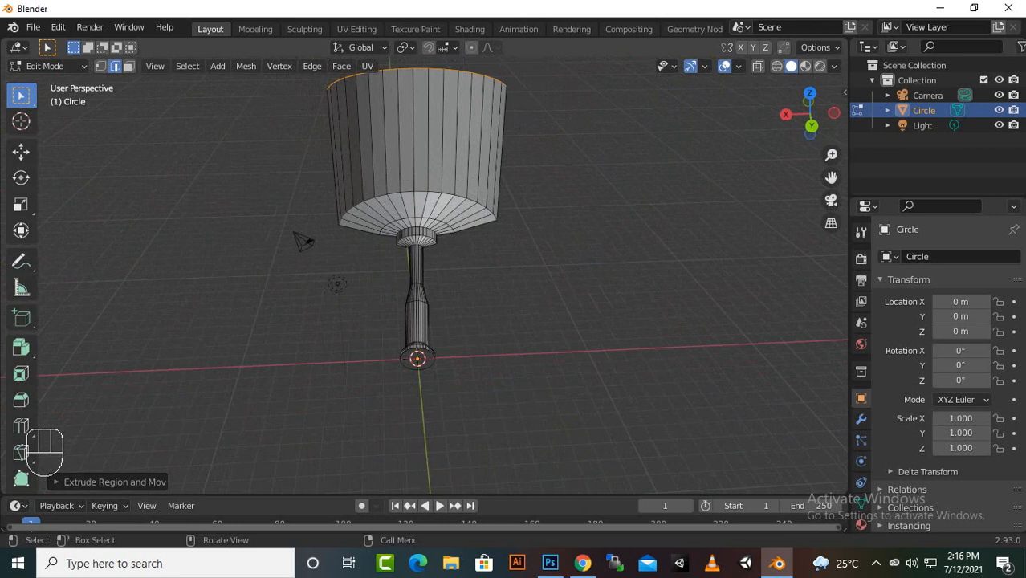
{"action": "scroll", "coordinate": [426, 273], "scroll_direction": "down", "scroll_amount": 2}
{"action": "middle_click_drag", "start_coordinate": [425, 273], "coordinate": [451, 263]}
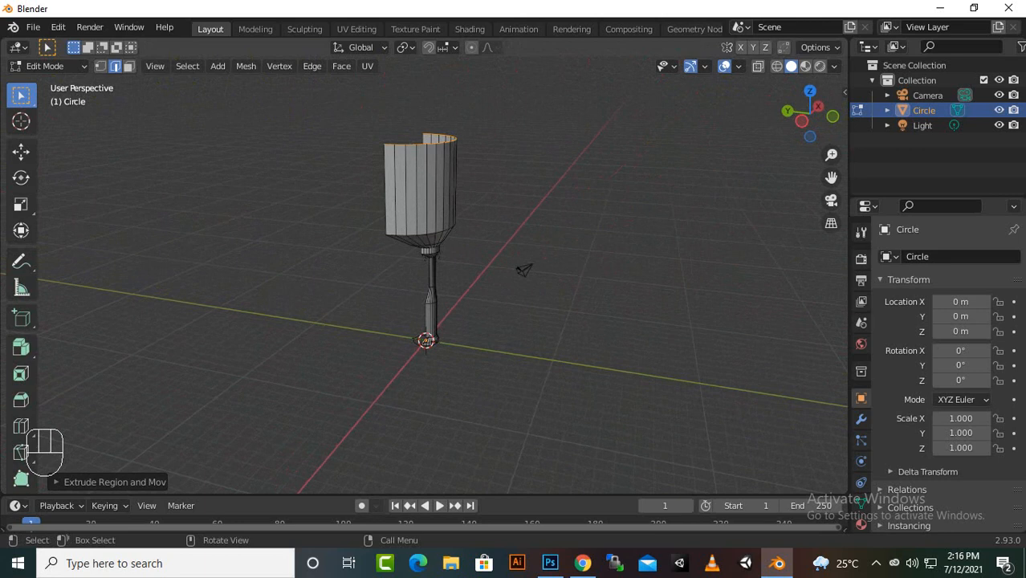
{"action": "middle_click_drag", "start_coordinate": [426, 273], "coordinate": [313, 252]}
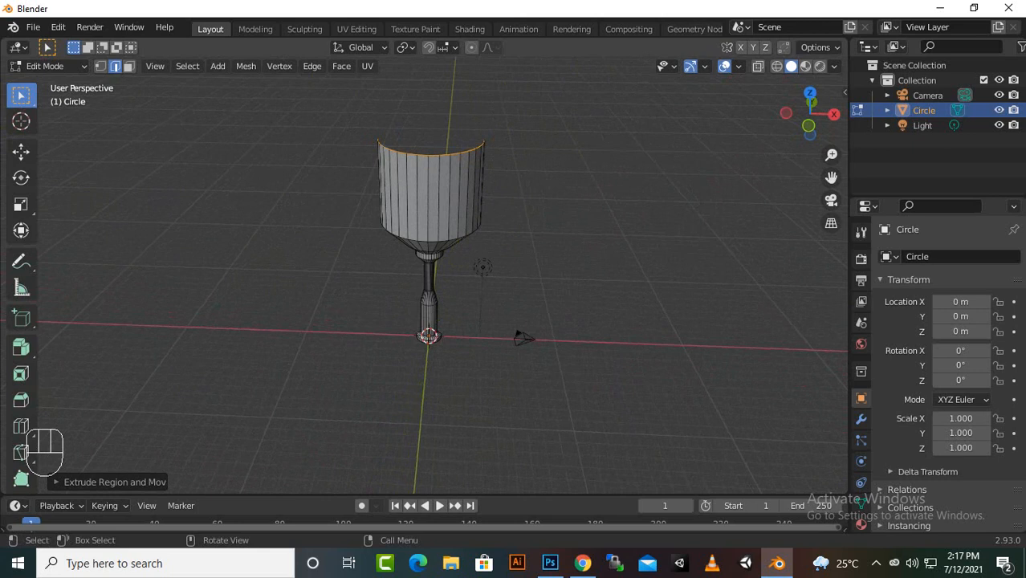
{"action": "key", "text": "Tab"}
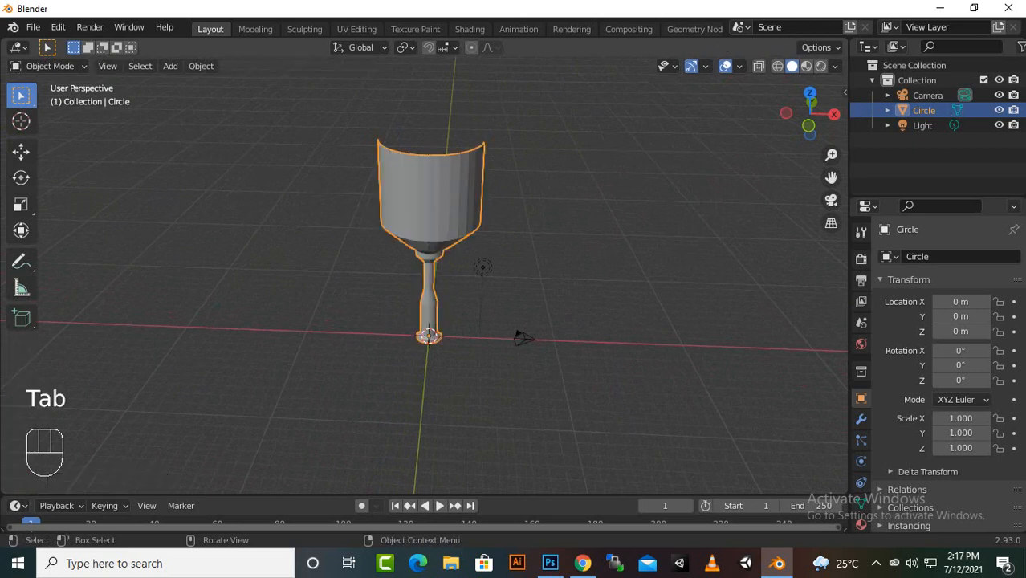
Select the goblet, camera and light together and delete them to empty the scene.
{"action": "left_click_drag", "start_coordinate": [576, 454], "coordinate": [268, 55]}
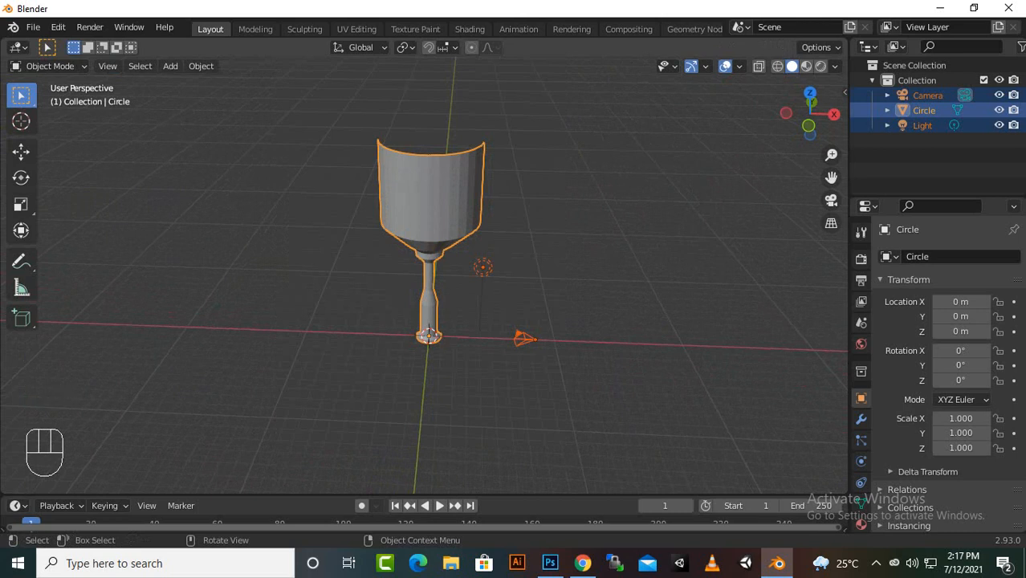
{"action": "key", "text": "Delete"}
{"action": "scroll", "coordinate": [424, 276], "scroll_direction": "up", "scroll_amount": 2}
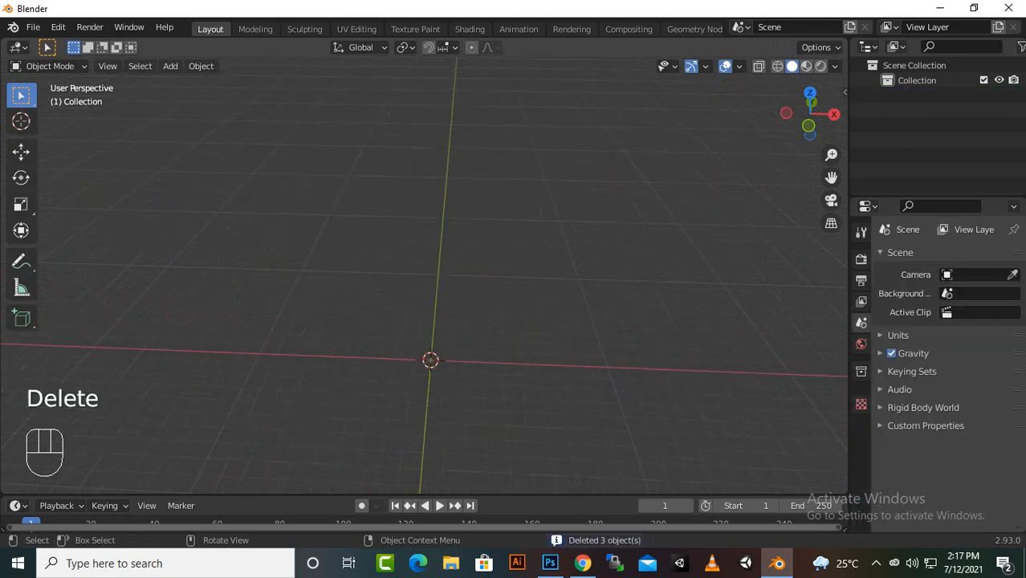
{"action": "middle_click_drag", "start_coordinate": [424, 275], "coordinate": [443, 253]}
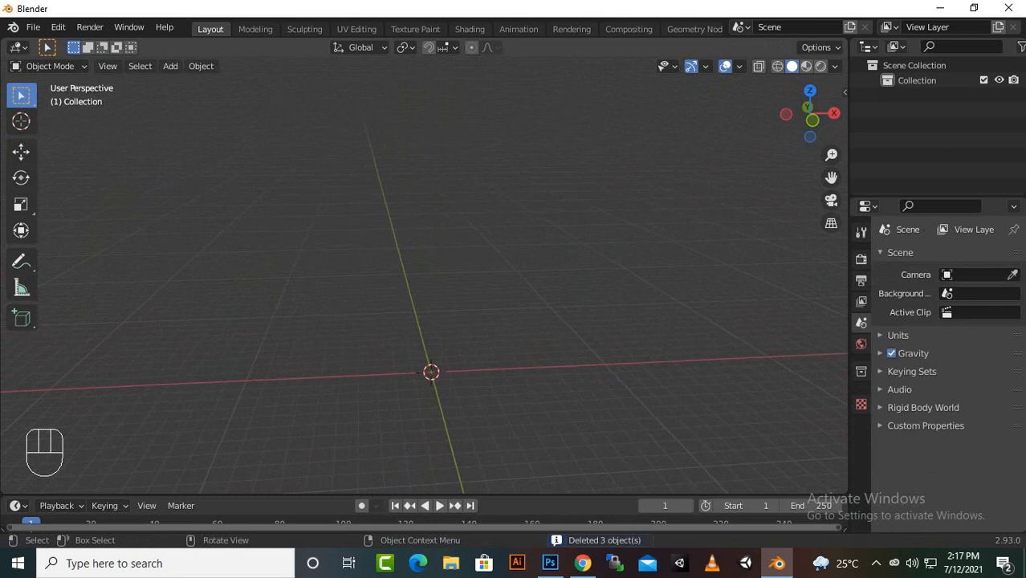
{"action": "scroll", "coordinate": [443, 252], "scroll_direction": "up", "scroll_amount": 1}
{"action": "scroll", "coordinate": [426, 289], "scroll_direction": "down", "scroll_amount": 2}
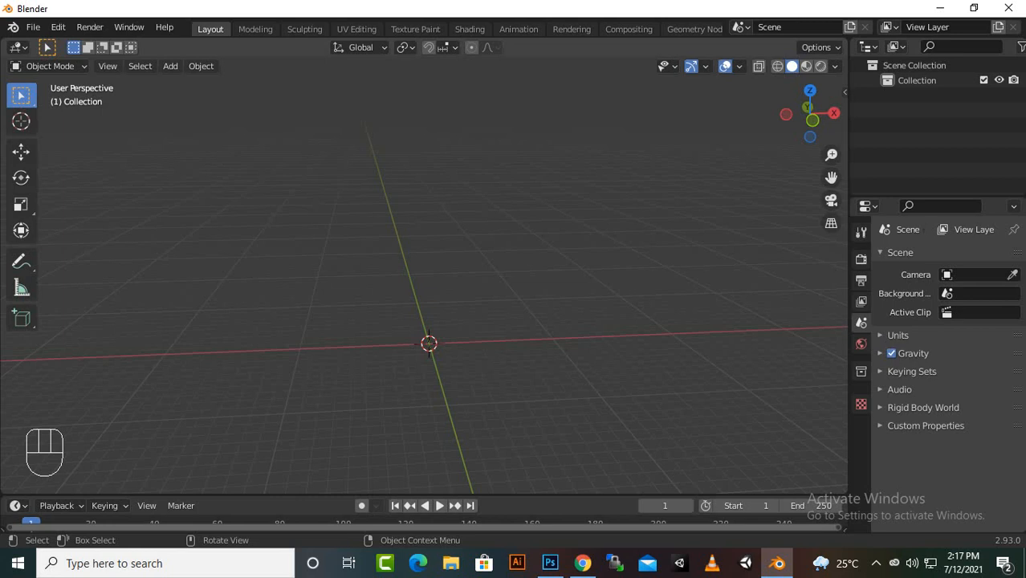
{"action": "key", "text": "shift"}
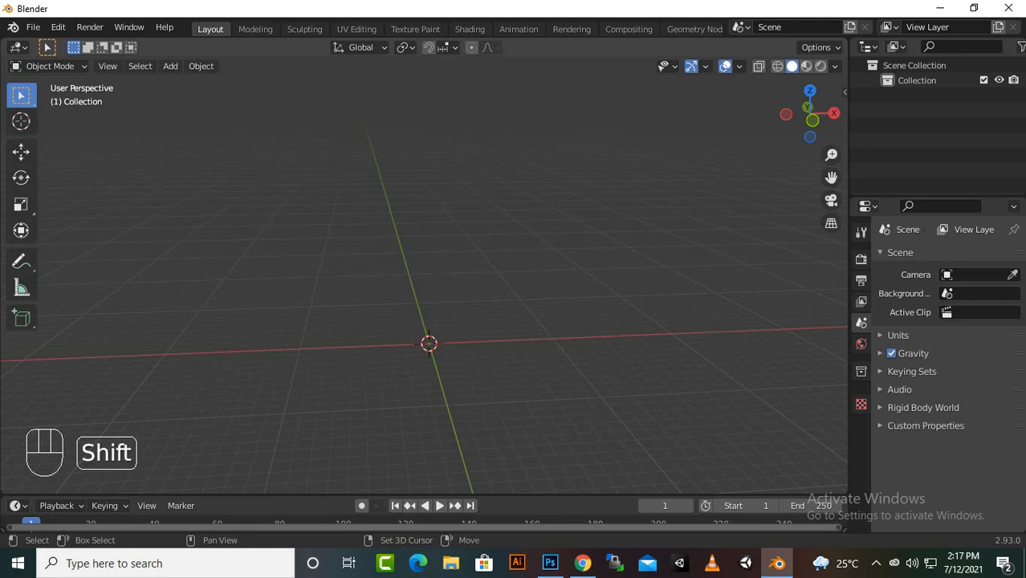
{"action": "key", "text": "shift+a"}
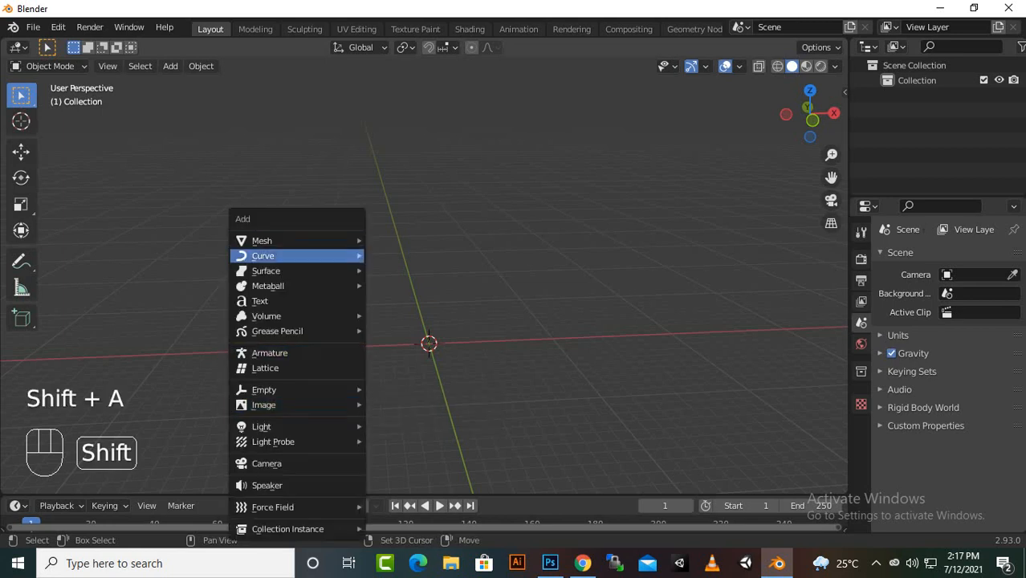
{"action": "mouse_move", "coordinate": [297, 255]}
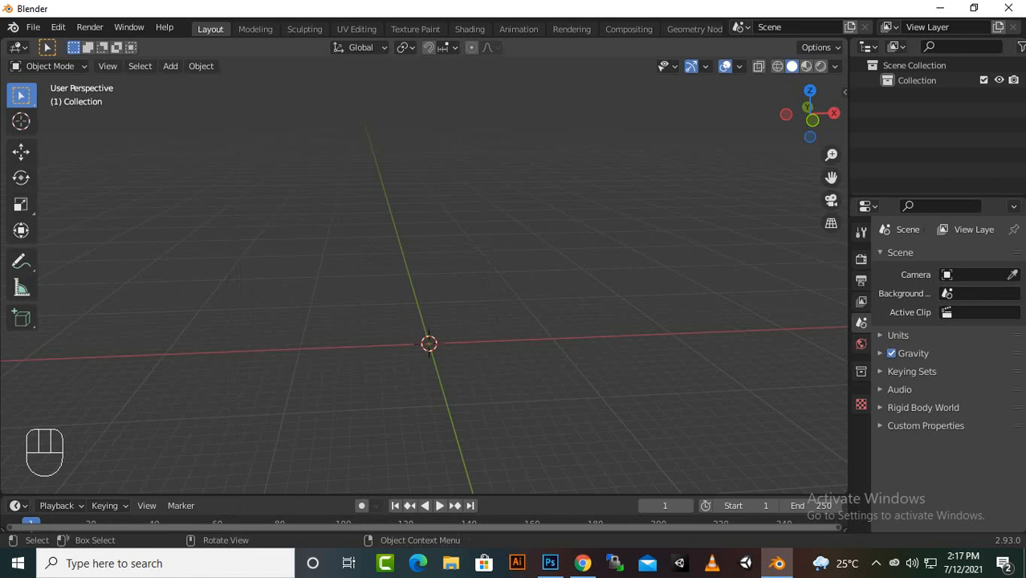
{"action": "left_click", "coordinate": [875, 564]}
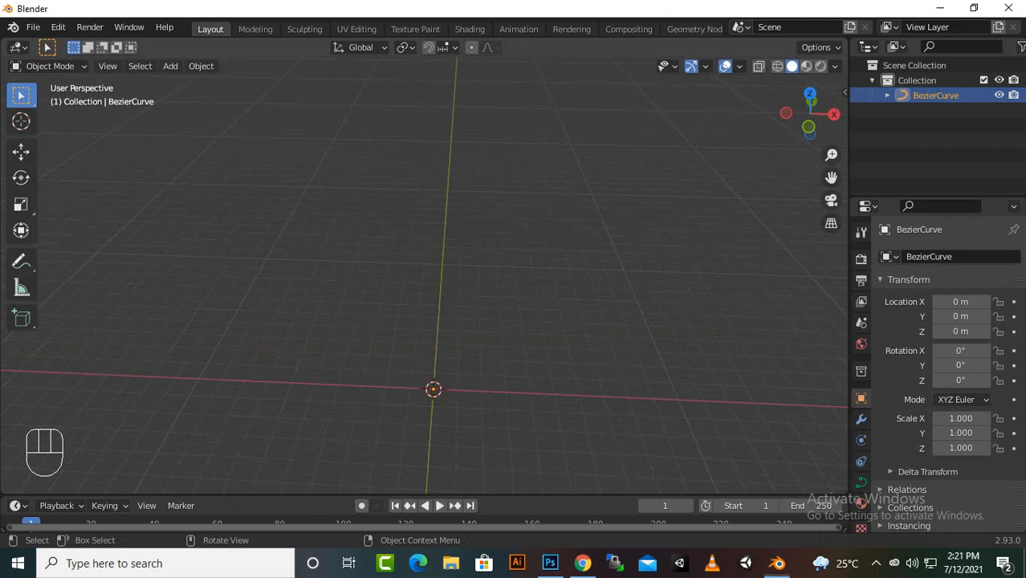
Add a plane mesh at the world origin.
{"action": "key", "text": "shift+a"}
{"action": "mouse_move", "coordinate": [257, 271]}
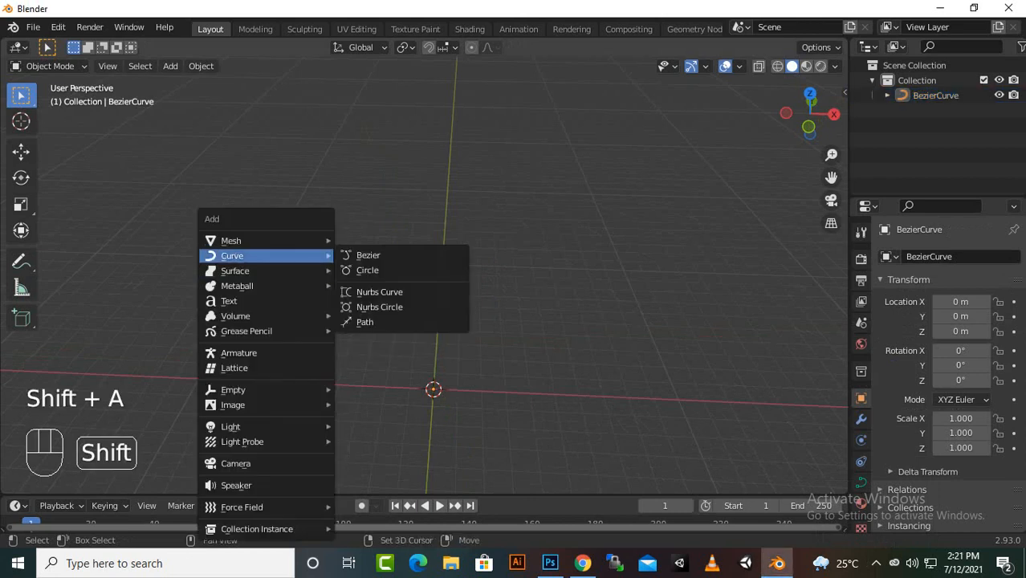
{"action": "mouse_move", "coordinate": [257, 240]}
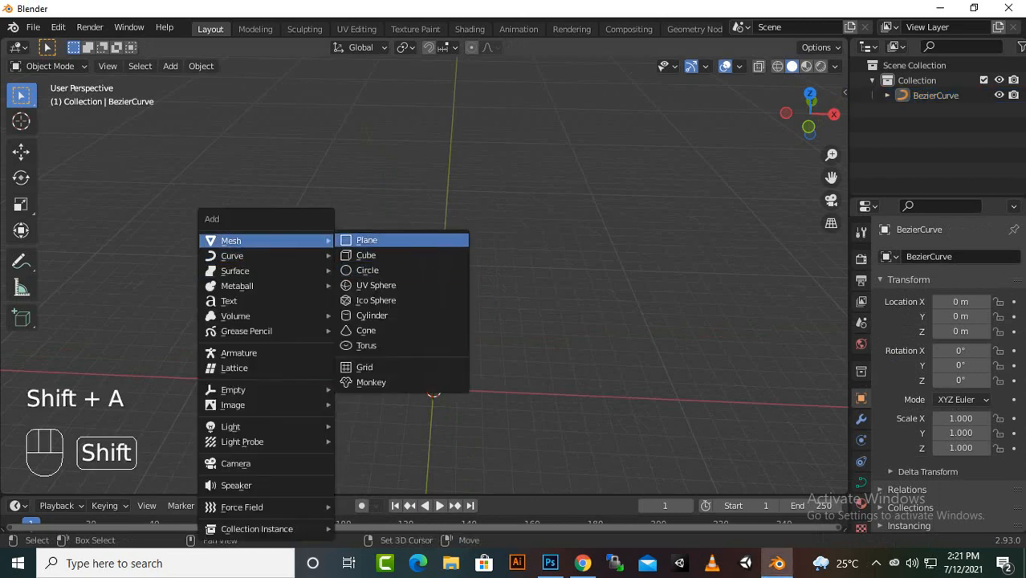
{"action": "left_click", "coordinate": [366, 240]}
{"action": "scroll", "coordinate": [424, 269], "scroll_direction": "up", "scroll_amount": 2}
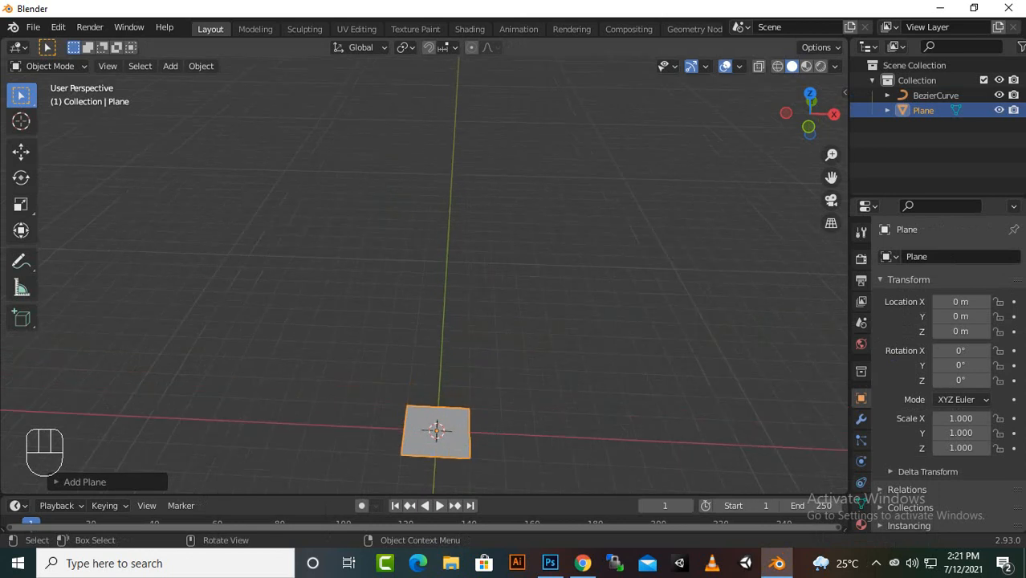
{"action": "middle_click_drag", "start_coordinate": [424, 268], "coordinate": [429, 258]}
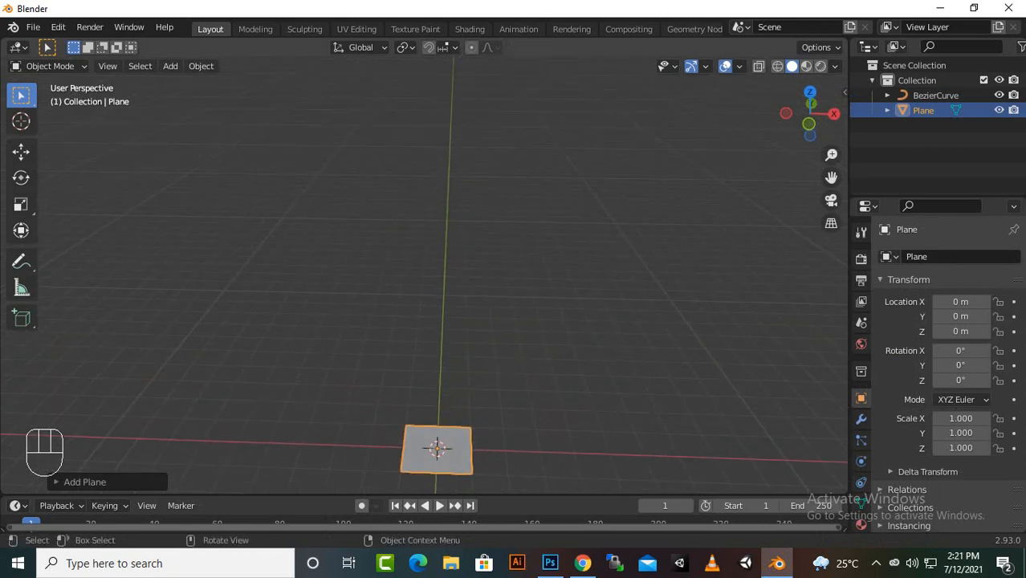
In Edit Mode, select the plane's far edge and extrude it about 2.3 m upward and slightly backward.
{"action": "key", "text": "Tab"}
{"action": "left_click", "coordinate": [437, 425]}
{"action": "scroll", "coordinate": [424, 275], "scroll_direction": "up", "scroll_amount": 2}
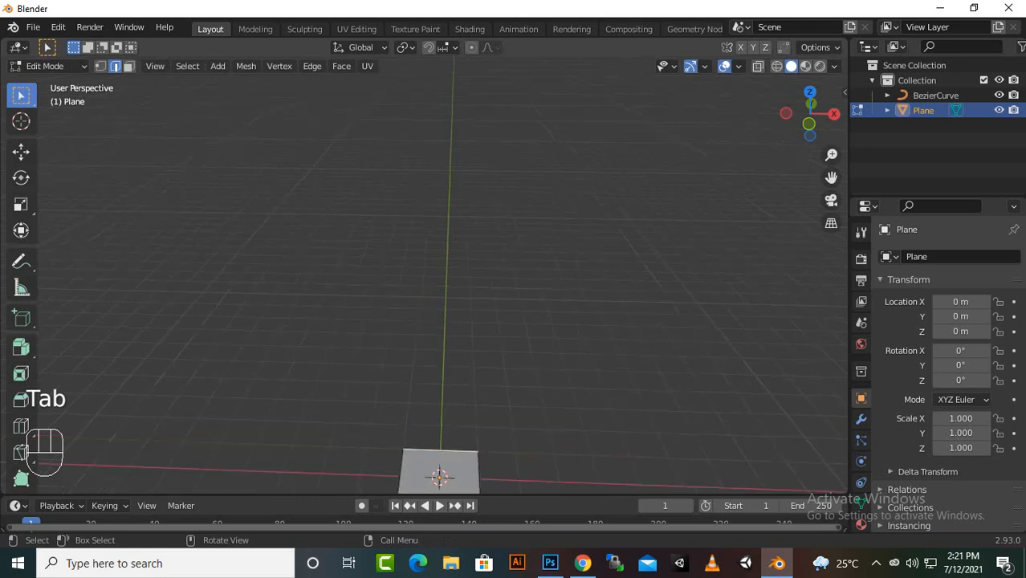
{"action": "scroll", "coordinate": [424, 275], "scroll_direction": "down", "scroll_amount": 3}
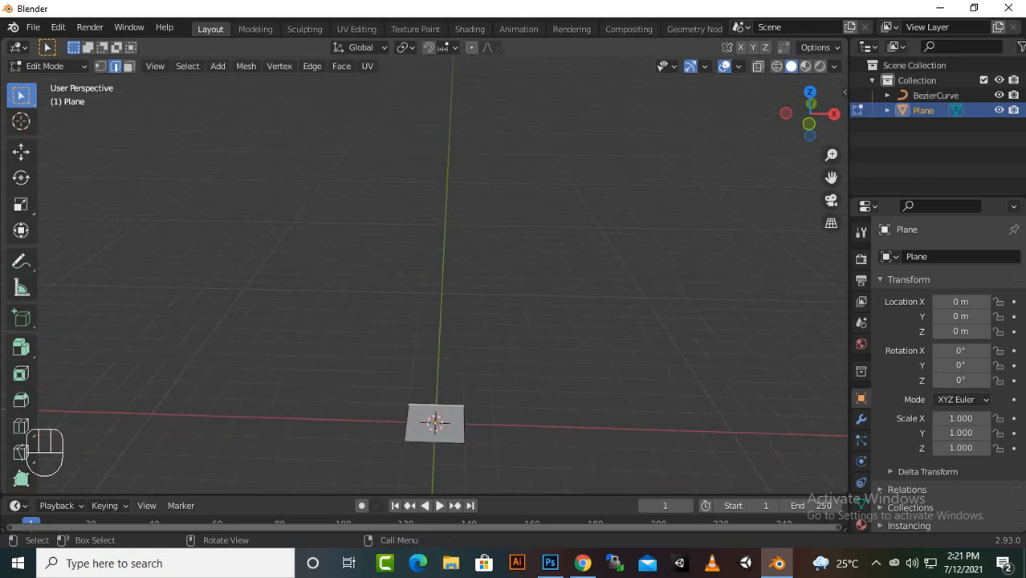
{"action": "key", "text": "e"}
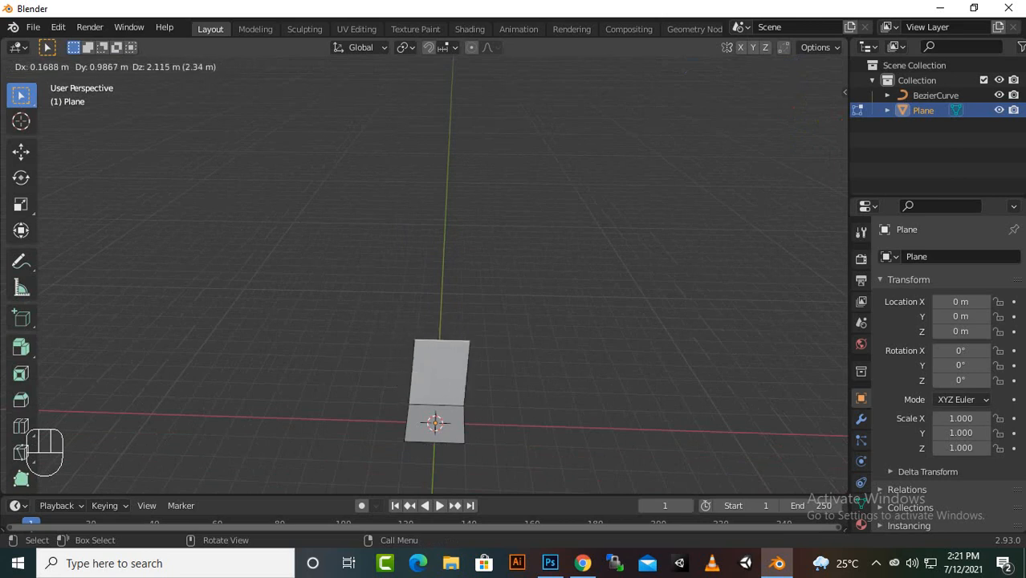
{"action": "left_click", "coordinate": [434, 338]}
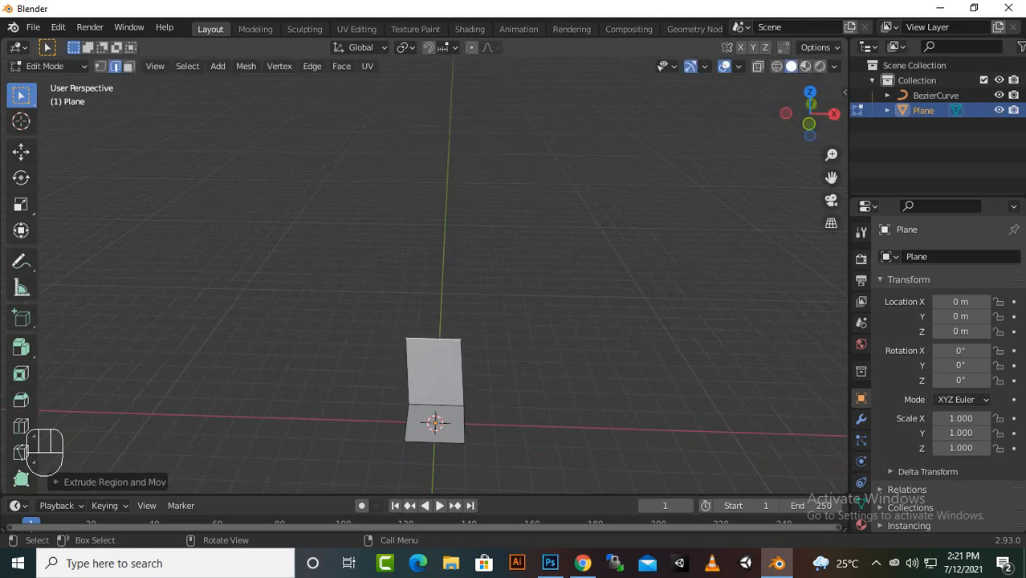
Examine the plane's extruded wall in the right and front orthographic views, ending in the right view.
{"action": "key", "text": "KP_3"}
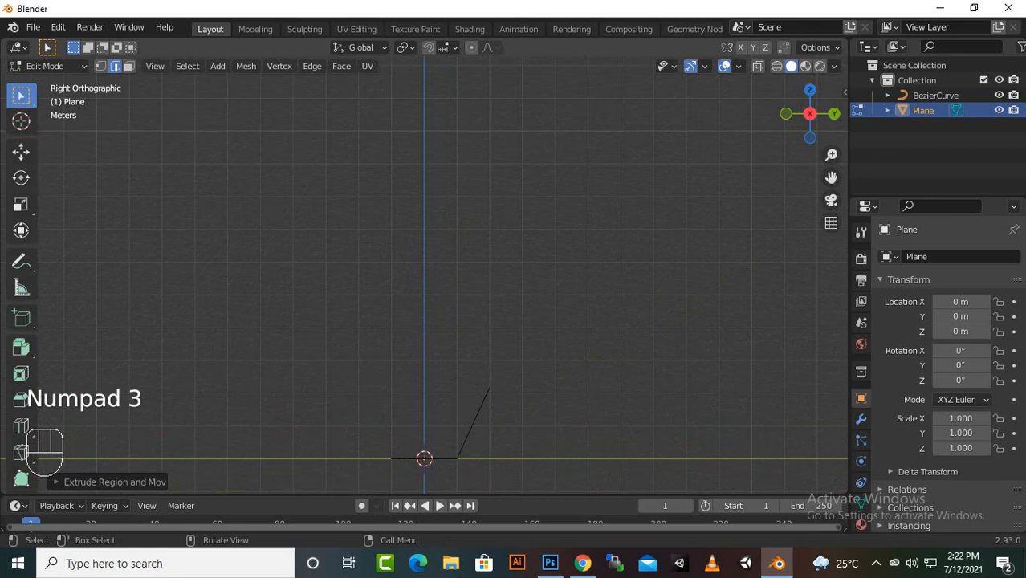
{"action": "left_click_drag", "start_coordinate": [541, 347], "coordinate": [454, 463]}
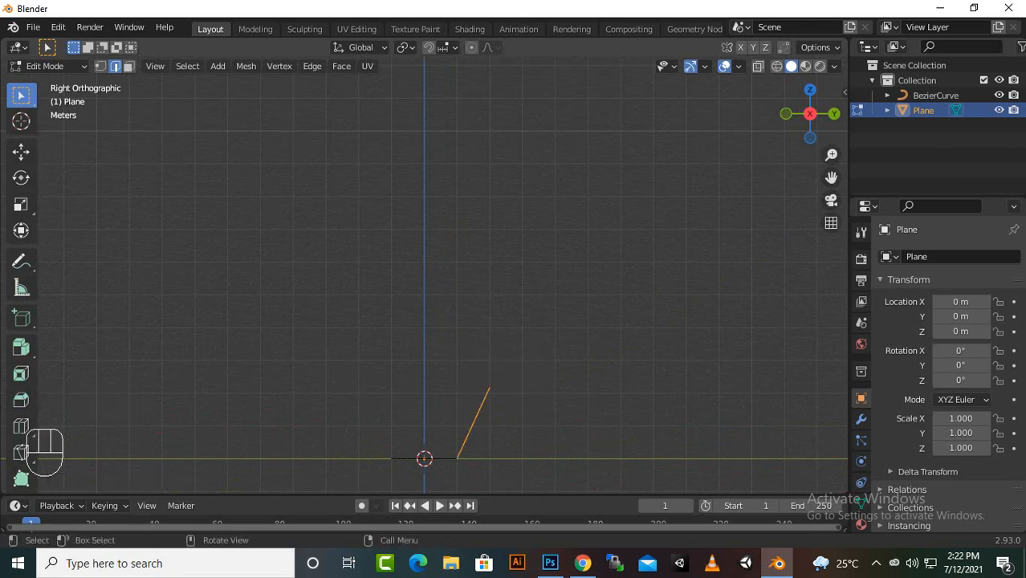
{"action": "left_click", "coordinate": [473, 423]}
{"action": "scroll", "coordinate": [434, 289], "scroll_direction": "down", "scroll_amount": 1}
{"action": "scroll", "coordinate": [433, 289], "scroll_direction": "down", "scroll_amount": 1}
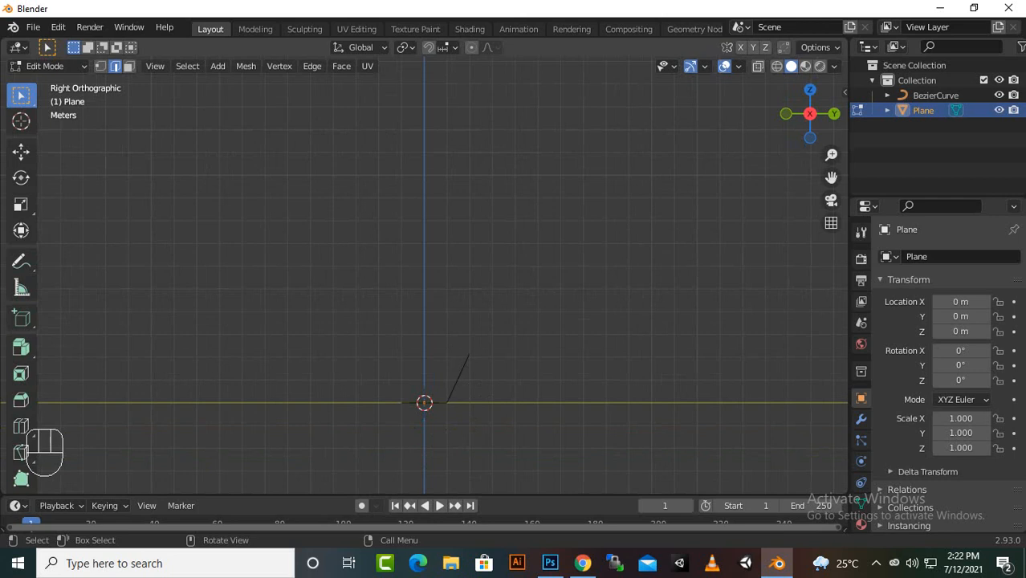
{"action": "scroll", "coordinate": [433, 289], "scroll_direction": "down", "scroll_amount": 1}
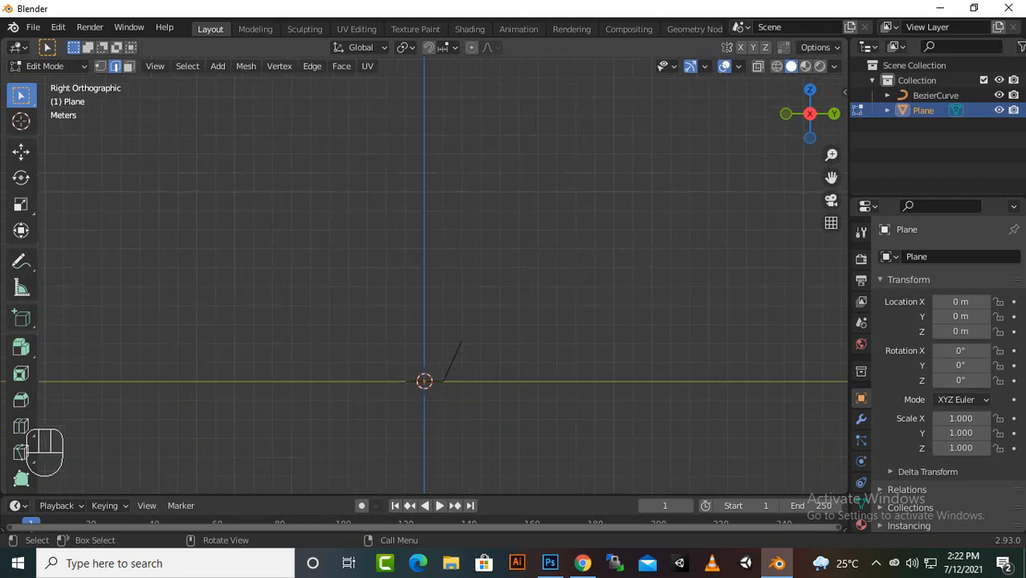
{"action": "key", "text": "KP_1"}
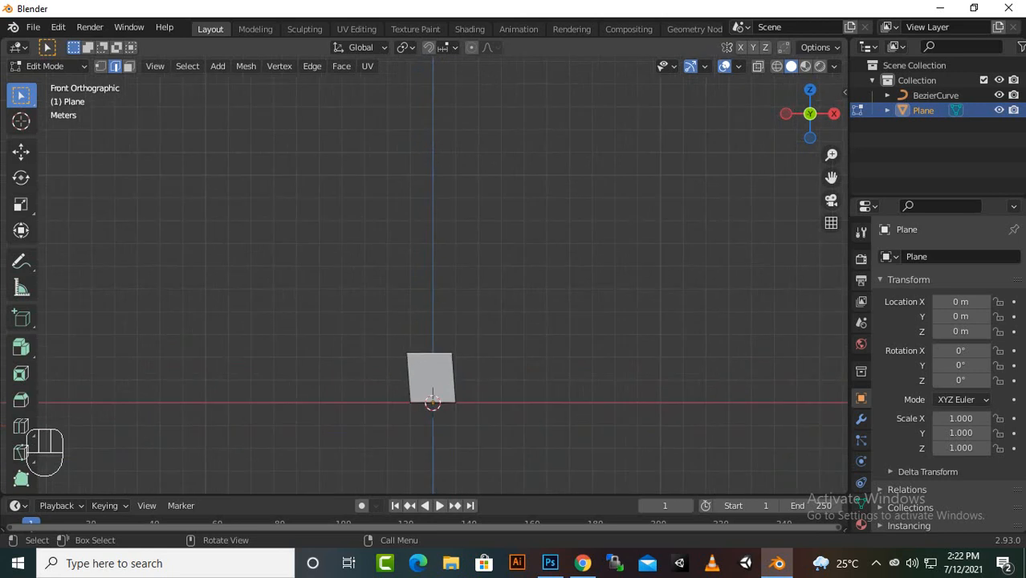
{"action": "scroll", "coordinate": [442, 276], "scroll_direction": "up", "scroll_amount": 2}
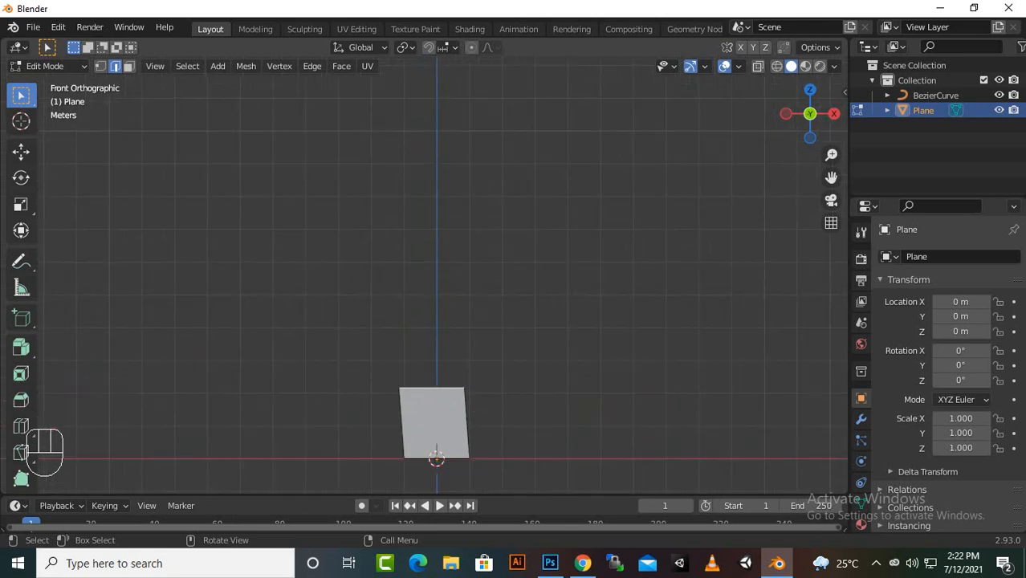
{"action": "key", "text": "KP_3"}
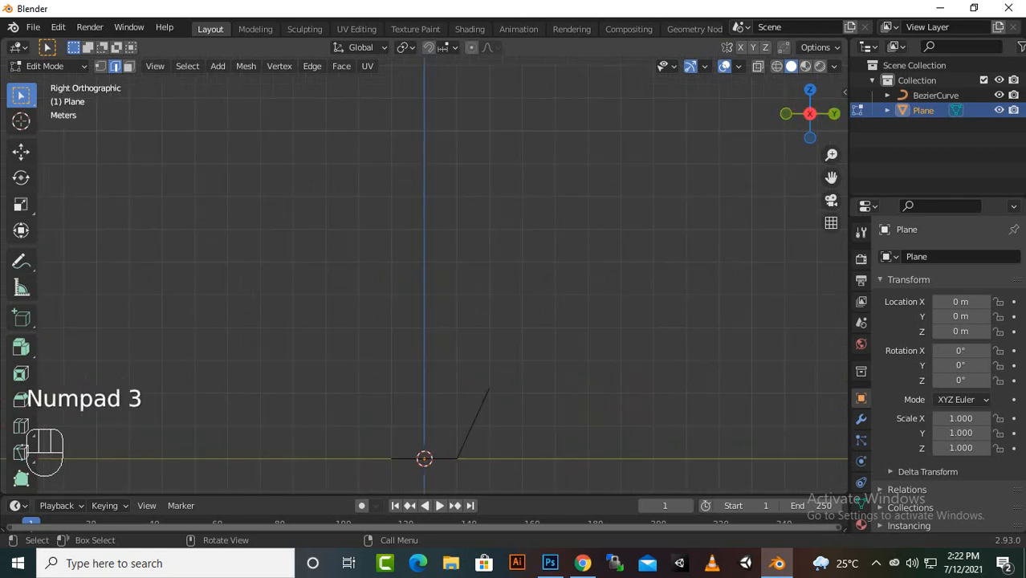
Extrude the wall's top edge in a zigzag: up toward -Y, up toward +Y, and about 3 m horizontally along +Y.
{"action": "key", "text": "e"}
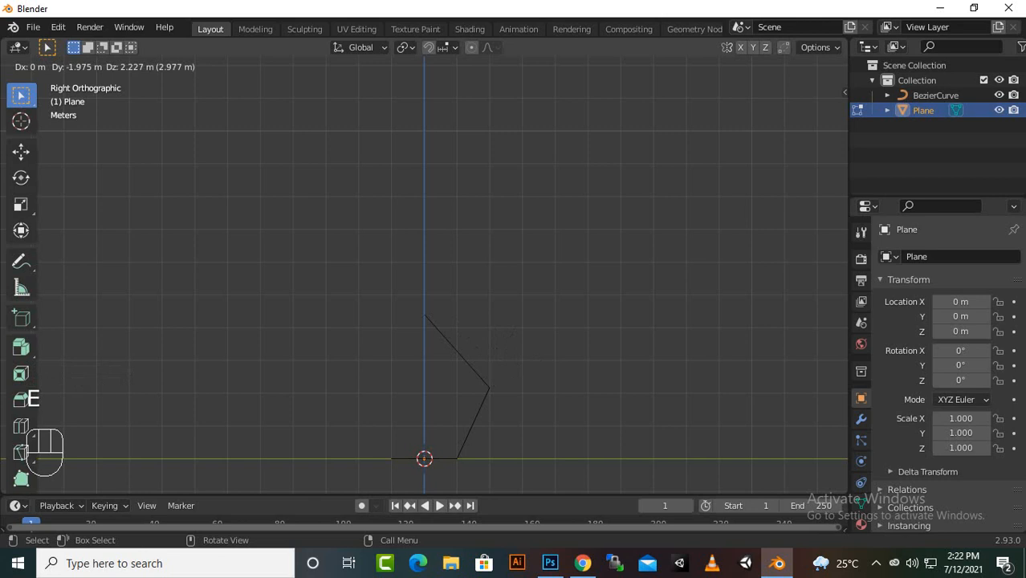
{"action": "left_click", "coordinate": [411, 349]}
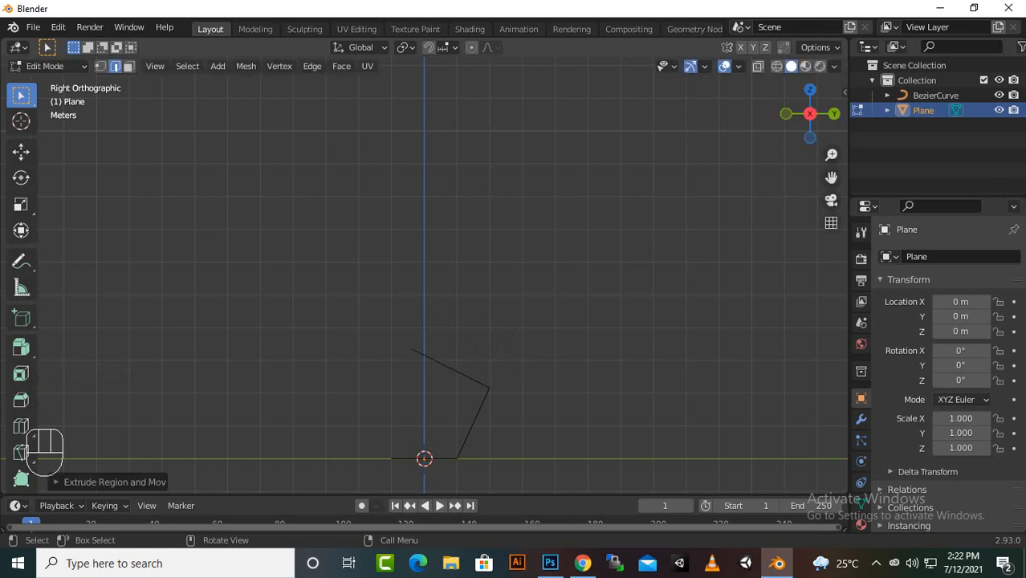
{"action": "key", "text": "e"}
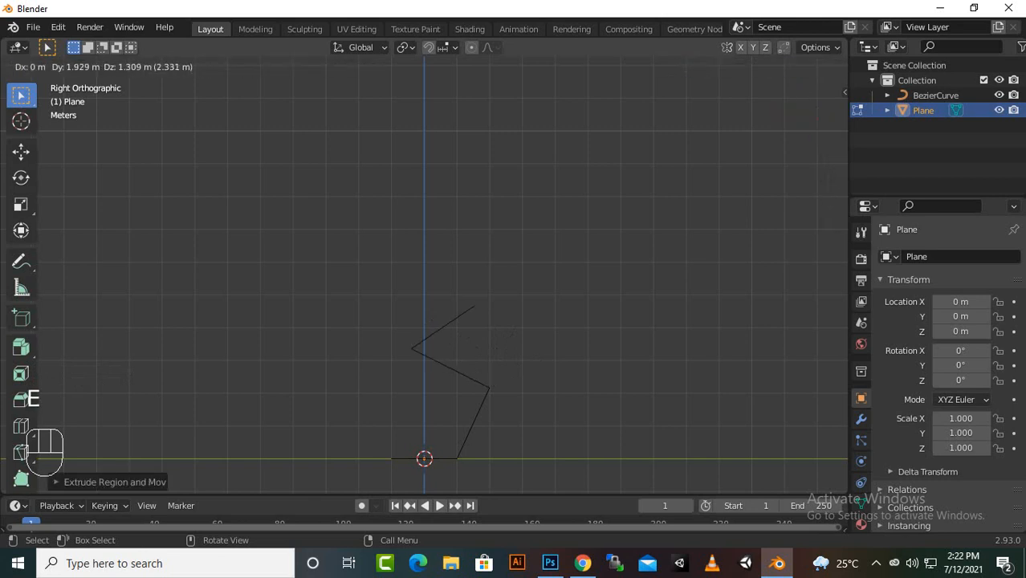
{"action": "left_click", "coordinate": [477, 302]}
{"action": "key", "text": "e"}
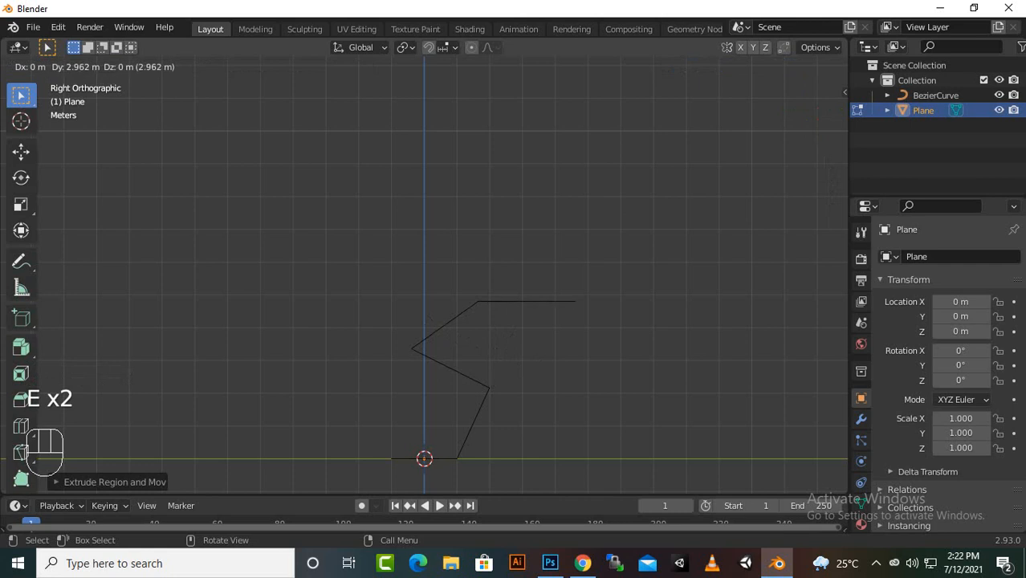
{"action": "left_click", "coordinate": [574, 302]}
Extrude the strip's end edge about 2.3 m down toward +Y, about 2.9 m up toward +Y, and upward slightly toward -Y.
{"action": "key", "text": "e"}
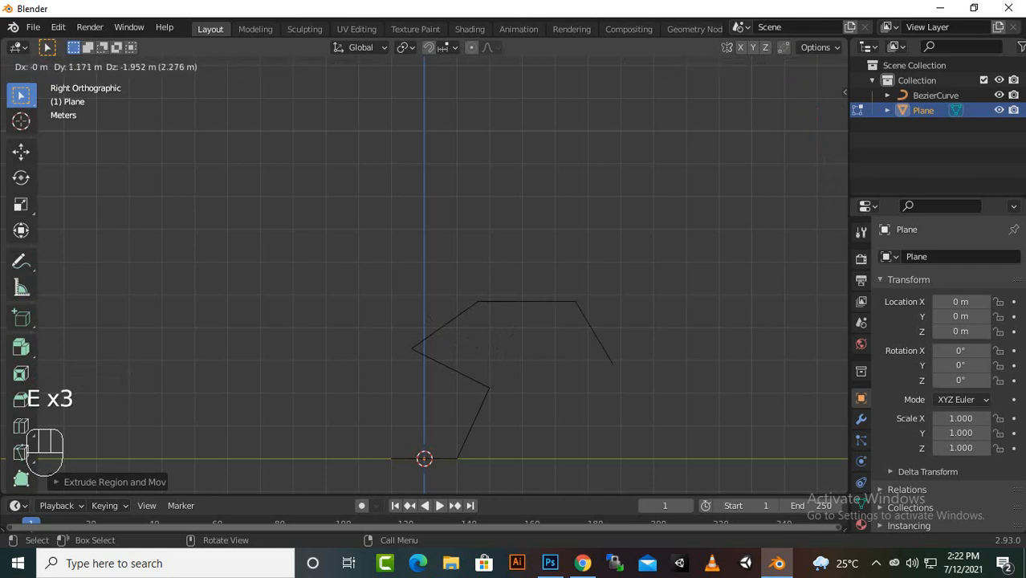
{"action": "left_click", "coordinate": [613, 363]}
{"action": "key", "text": "e"}
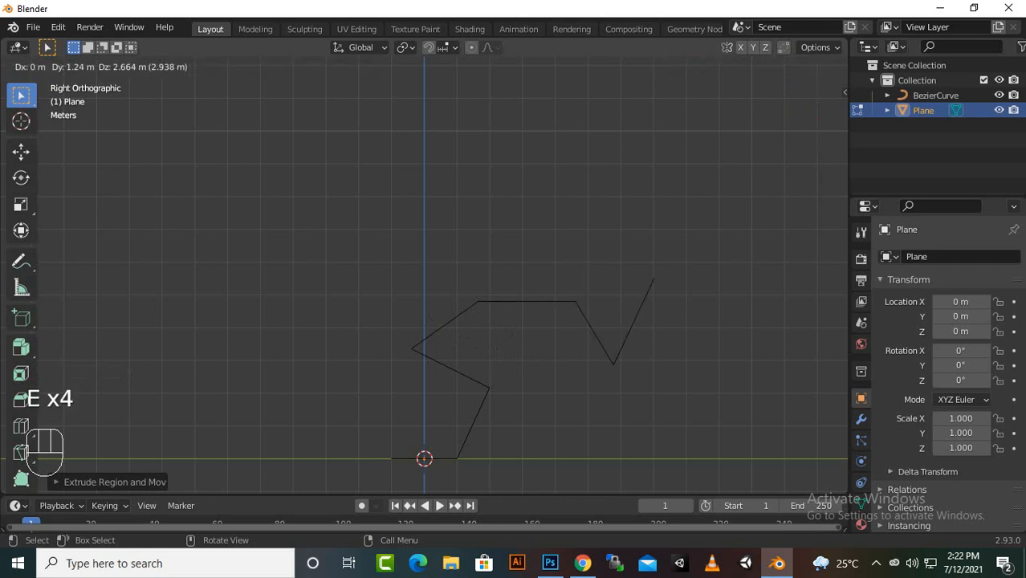
{"action": "left_click", "coordinate": [652, 277]}
{"action": "key", "text": "e"}
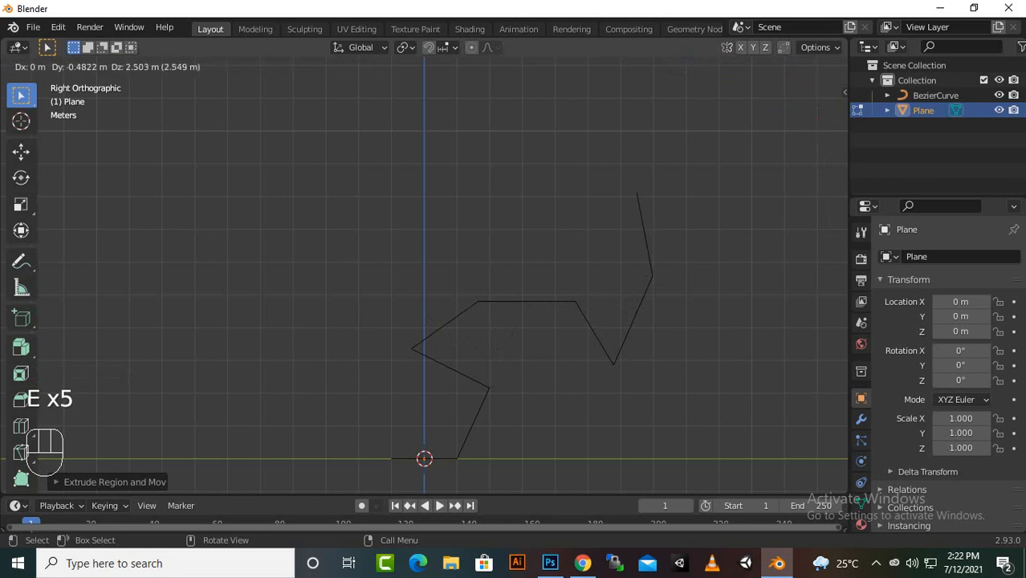
{"action": "left_click", "coordinate": [636, 187]}
Extrude the end edge back toward -Y, slightly upward, about 4.1 m toward +Y, and down outside the previous upright segment.
{"action": "key", "text": "e"}
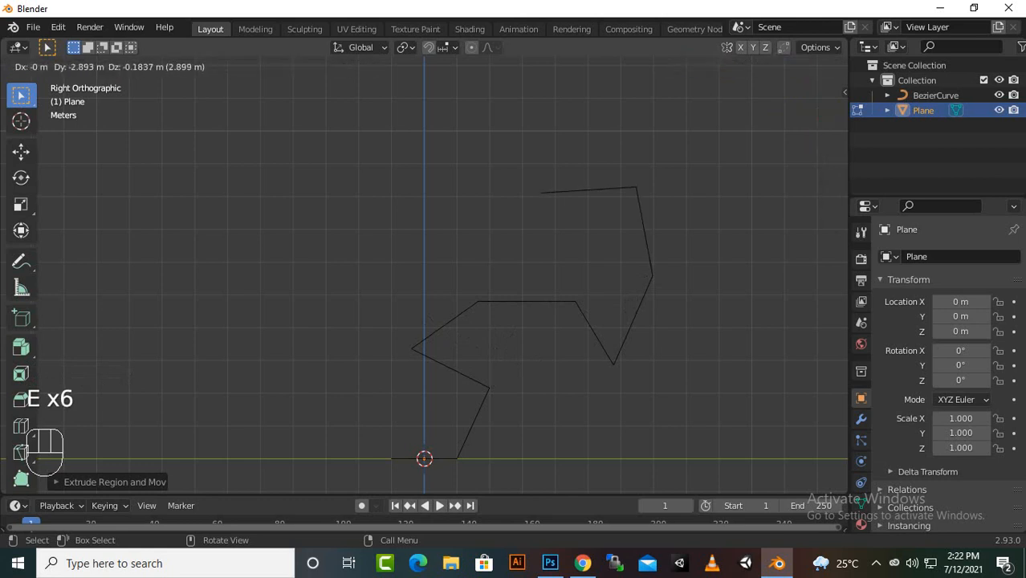
{"action": "left_click", "coordinate": [530, 192]}
{"action": "key", "text": "e"}
{"action": "left_click", "coordinate": [533, 165]}
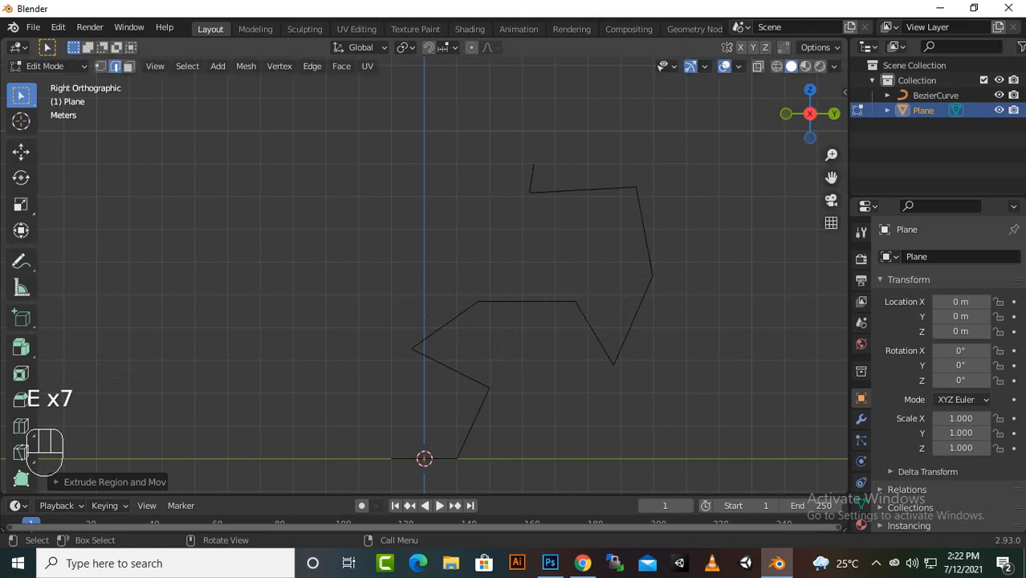
{"action": "key", "text": "e"}
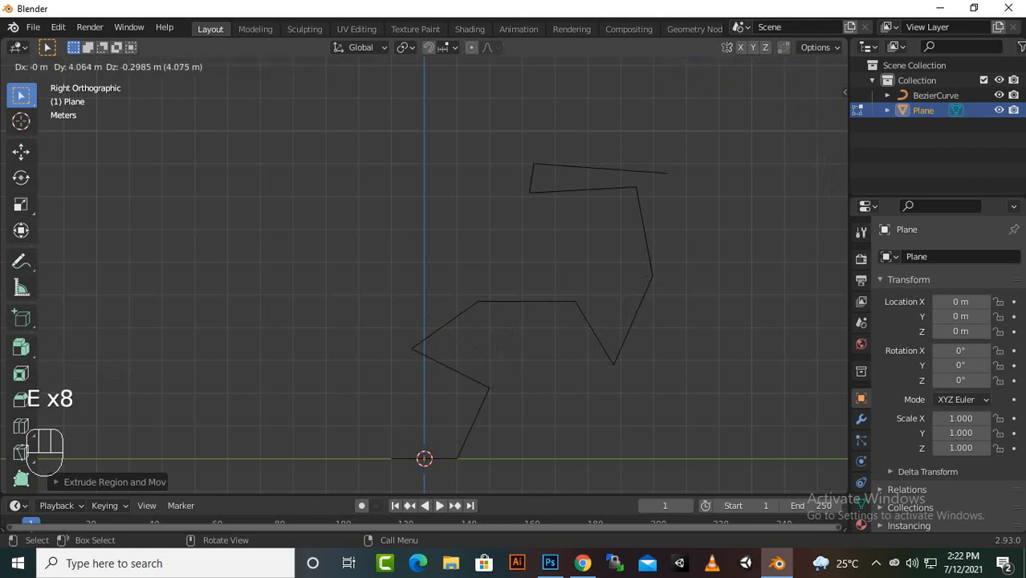
{"action": "left_click", "coordinate": [666, 173]}
{"action": "key", "text": "e"}
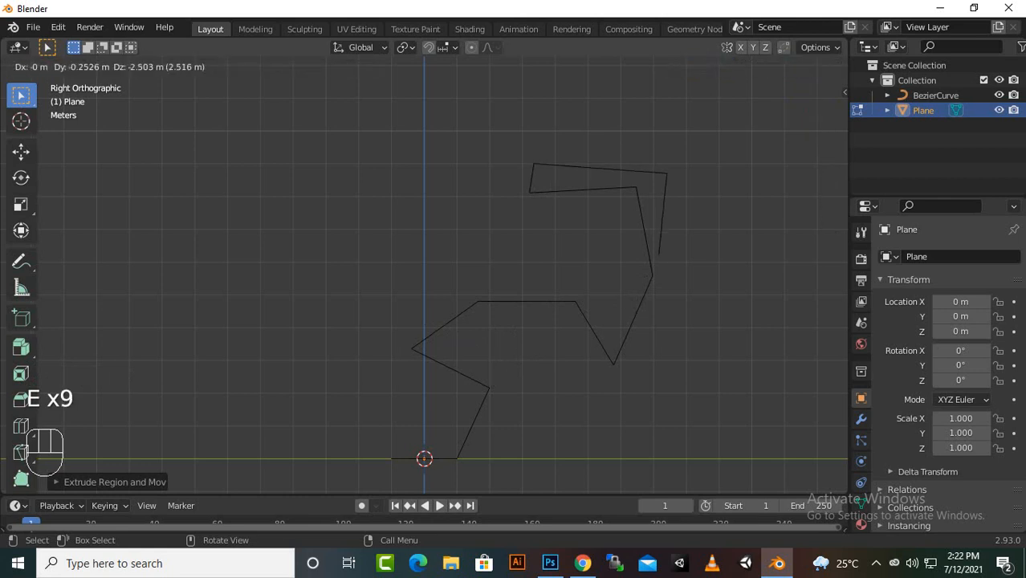
{"action": "left_click", "coordinate": [681, 274]}
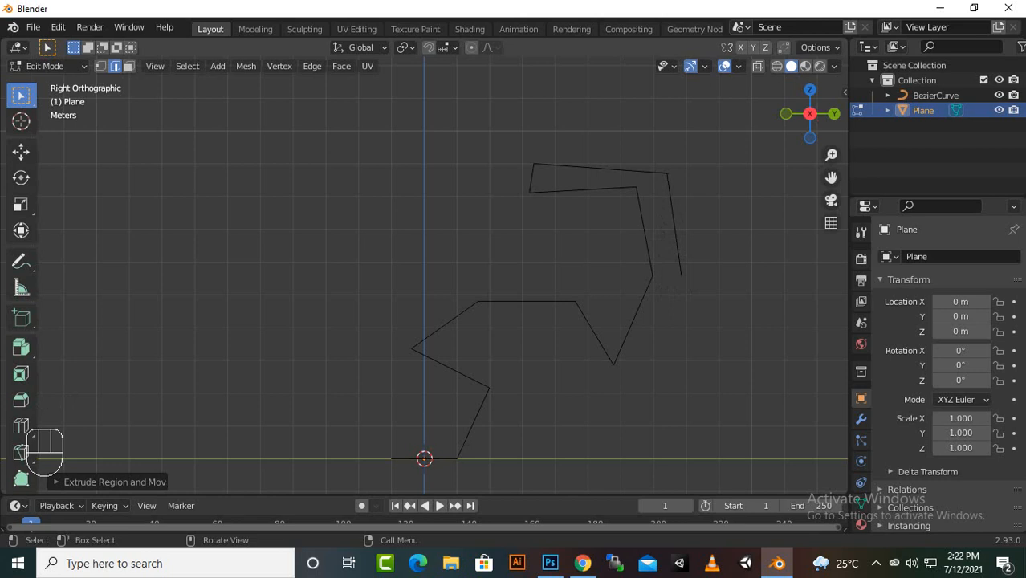
Examine the extruded zigzag strip in perspective from several angles.
{"action": "scroll", "coordinate": [423, 277], "scroll_direction": "down", "scroll_amount": 1}
{"action": "left_click", "coordinate": [831, 222]}
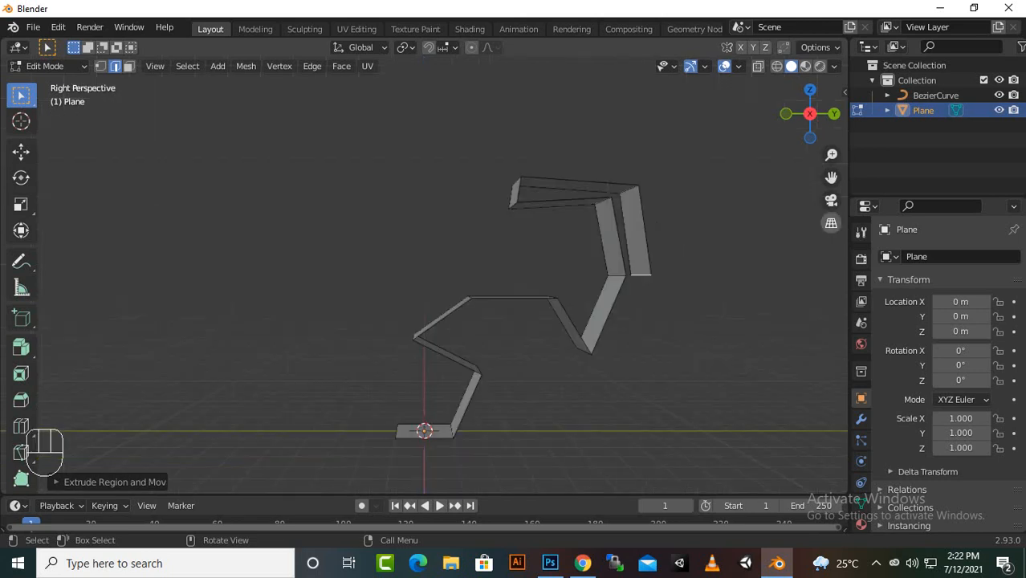
{"action": "middle_click_drag", "start_coordinate": [482, 321], "coordinate": [466, 325]}
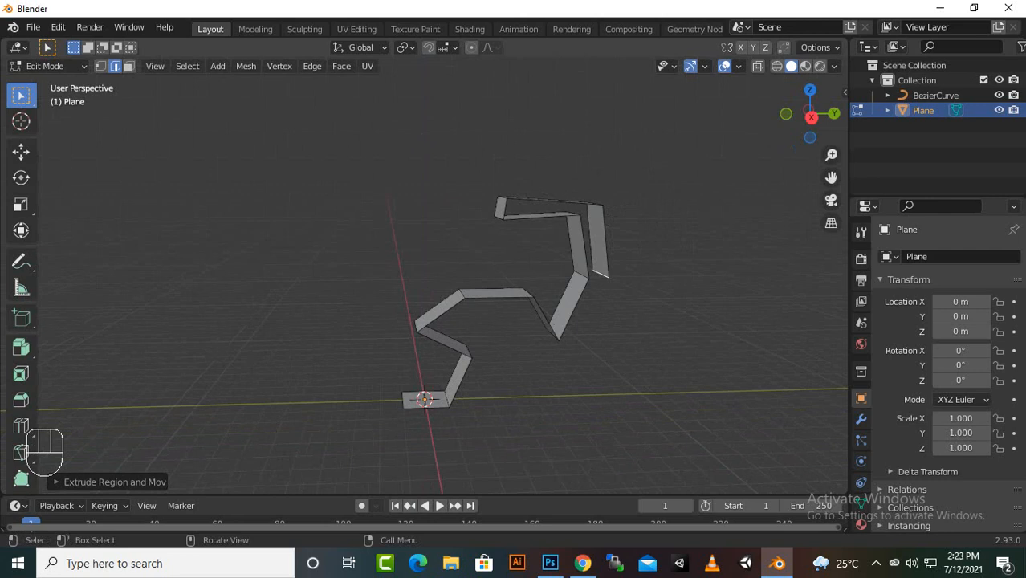
{"action": "scroll", "coordinate": [443, 276], "scroll_direction": "down", "scroll_amount": 1}
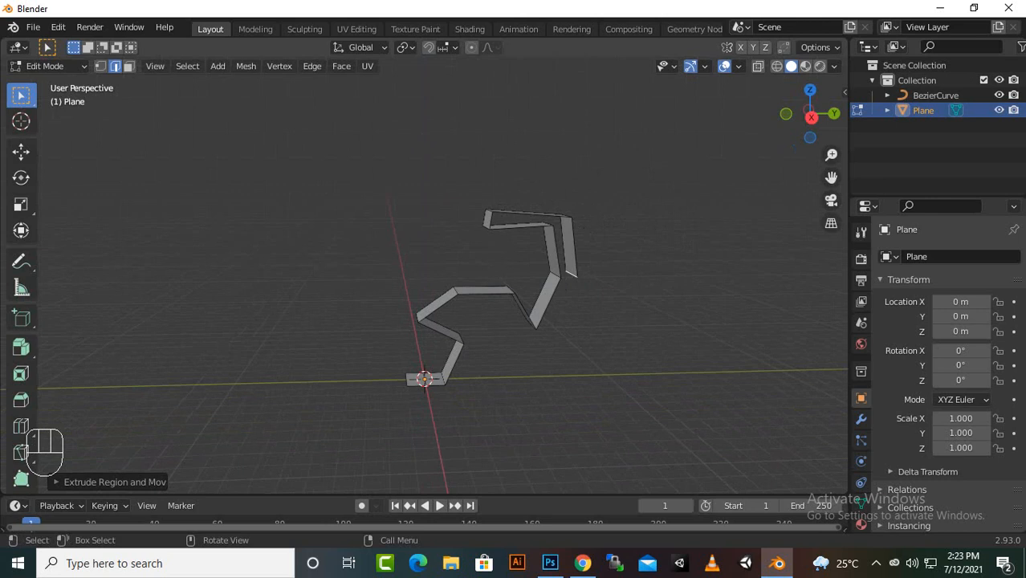
{"action": "middle_click_drag", "start_coordinate": [449, 289], "coordinate": [506, 289]}
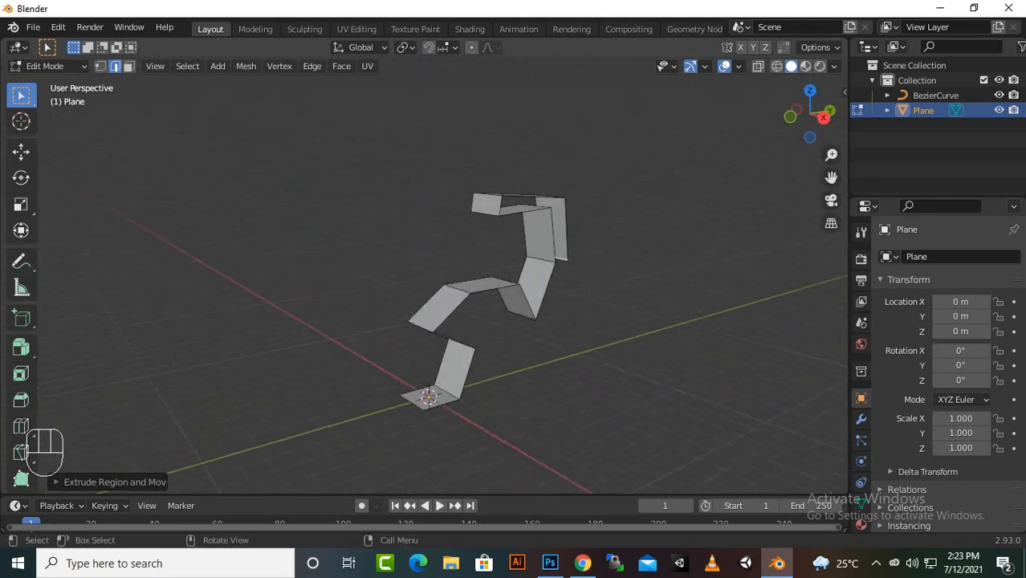
{"action": "left_click_drag", "start_coordinate": [830, 176], "coordinate": [785, 184]}
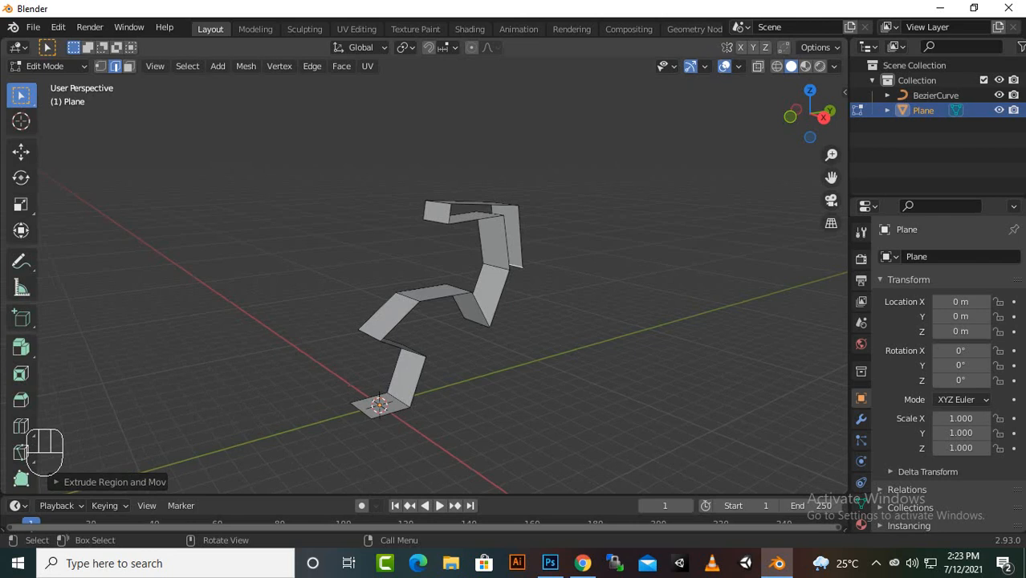
Fill the +X side gaps between the two upper horizontal segments and between the two upright segments with faces.
{"action": "scroll", "coordinate": [449, 305], "scroll_direction": "up", "scroll_amount": 3}
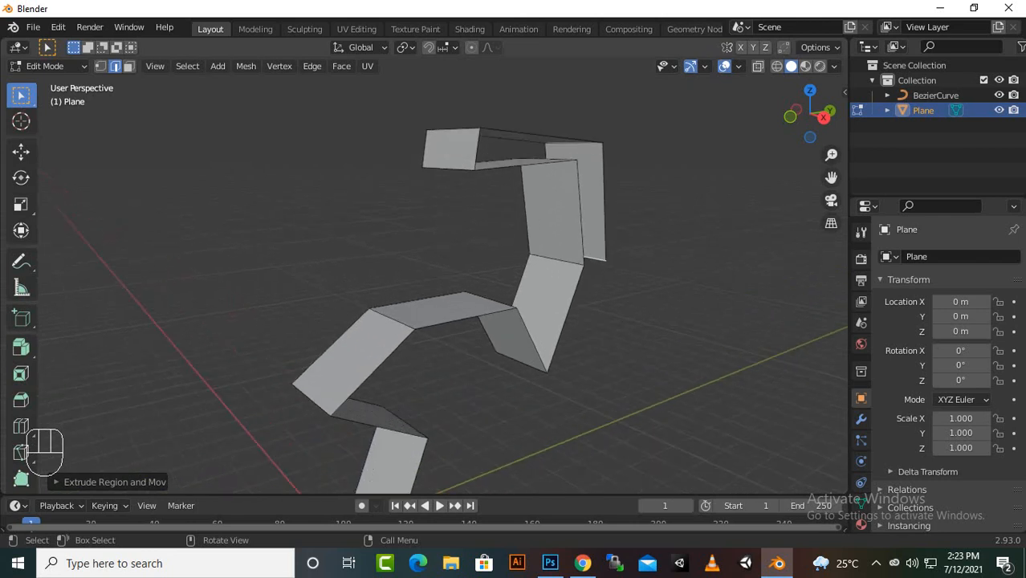
{"action": "middle_click_drag", "start_coordinate": [537, 225], "coordinate": [530, 231]}
{"action": "left_click", "coordinate": [530, 163]}
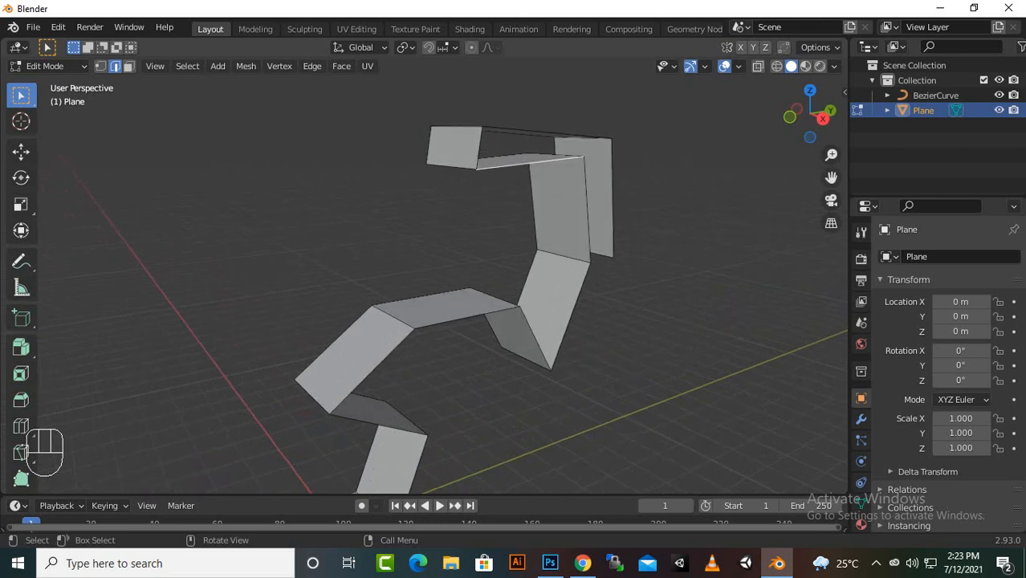
{"action": "left_click", "coordinate": [546, 131], "text": "shift"}
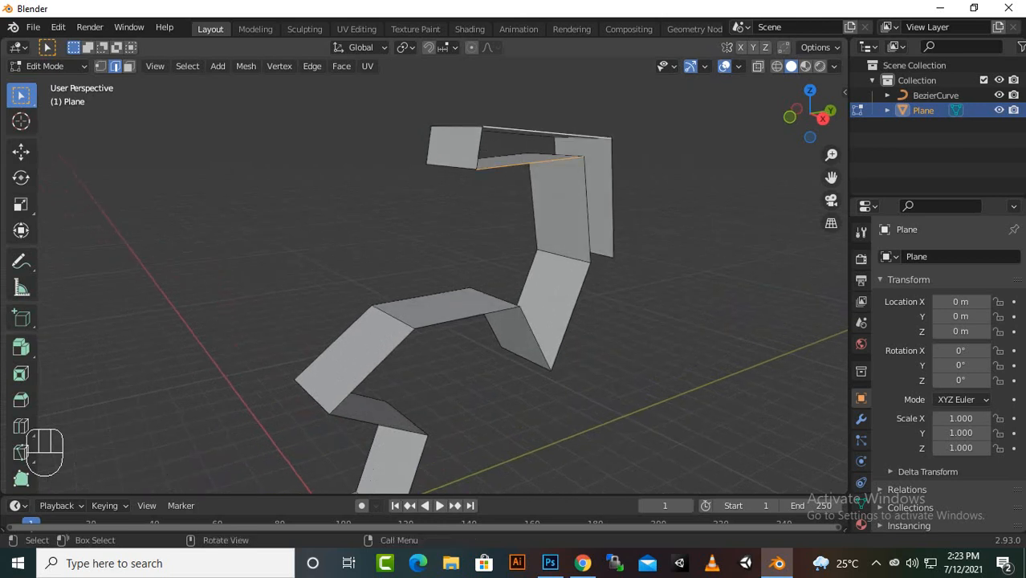
{"action": "key", "text": "f"}
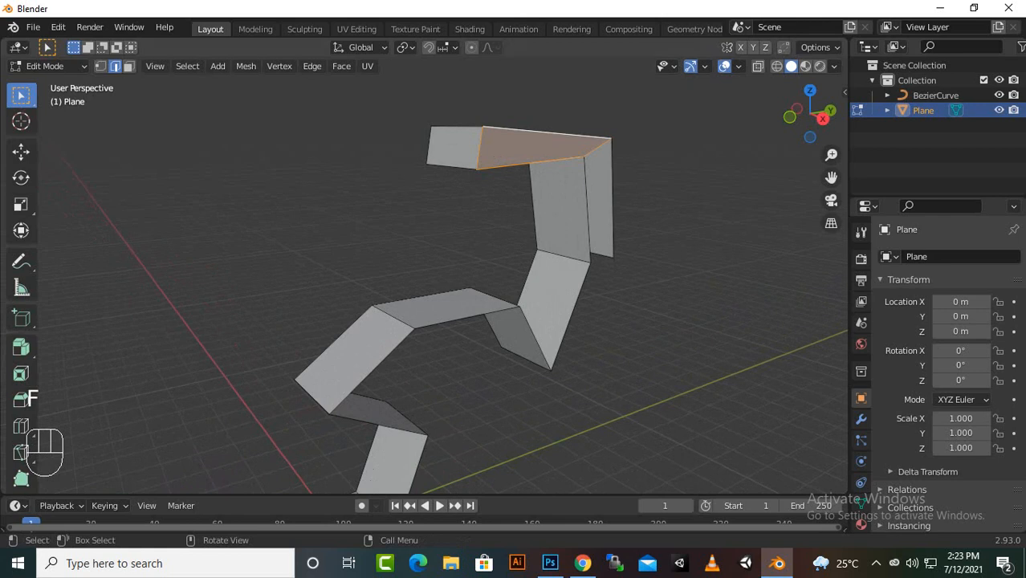
{"action": "left_click", "coordinate": [614, 197]}
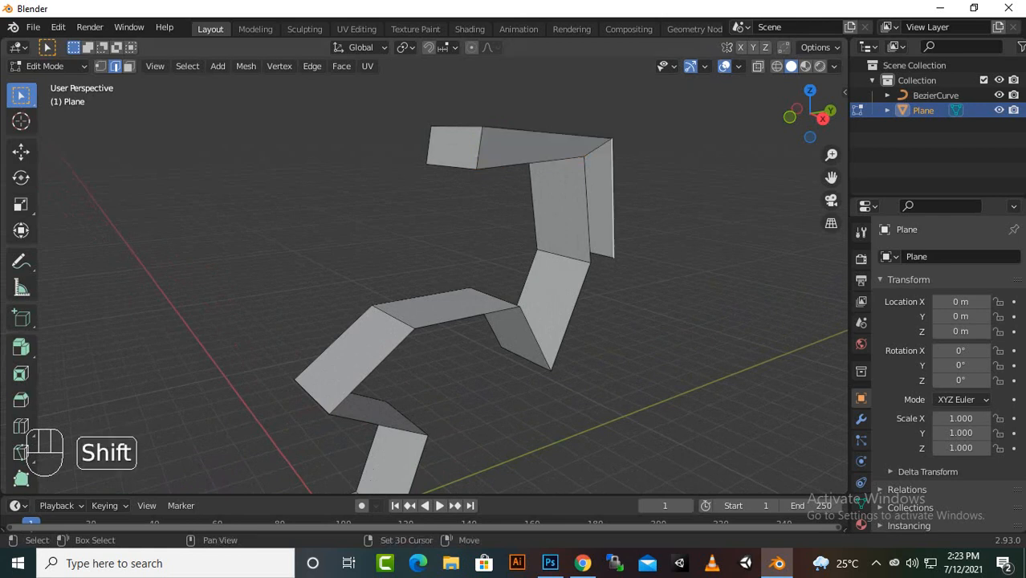
{"action": "left_click", "coordinate": [587, 209], "text": "shift"}
{"action": "key", "text": "f"}
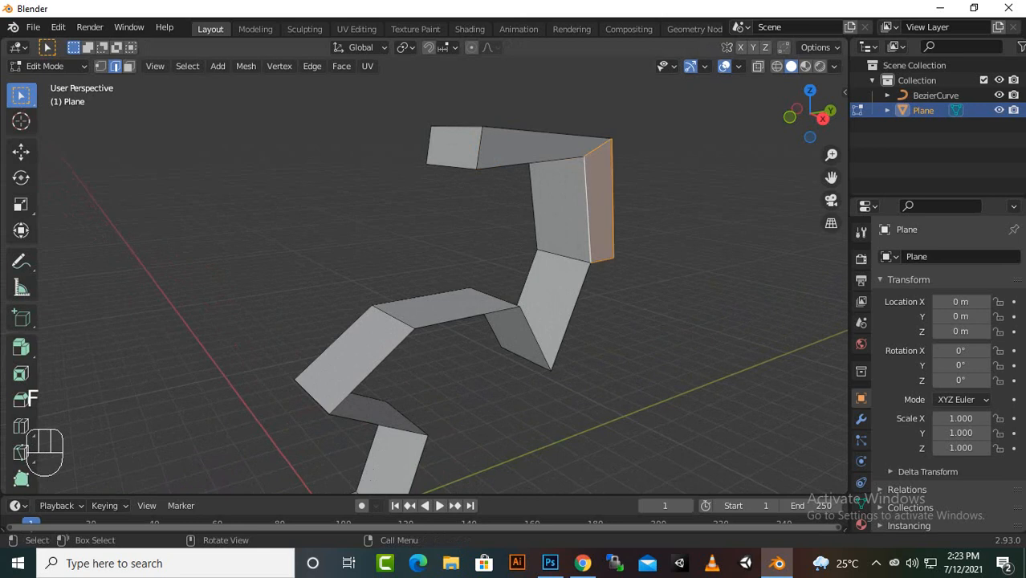
Look over the filled shape from above, return to Object Mode and delete the plane object.
{"action": "scroll", "coordinate": [587, 208], "scroll_direction": "down", "scroll_amount": 1}
{"action": "middle_click_drag", "start_coordinate": [586, 209], "coordinate": [510, 285]}
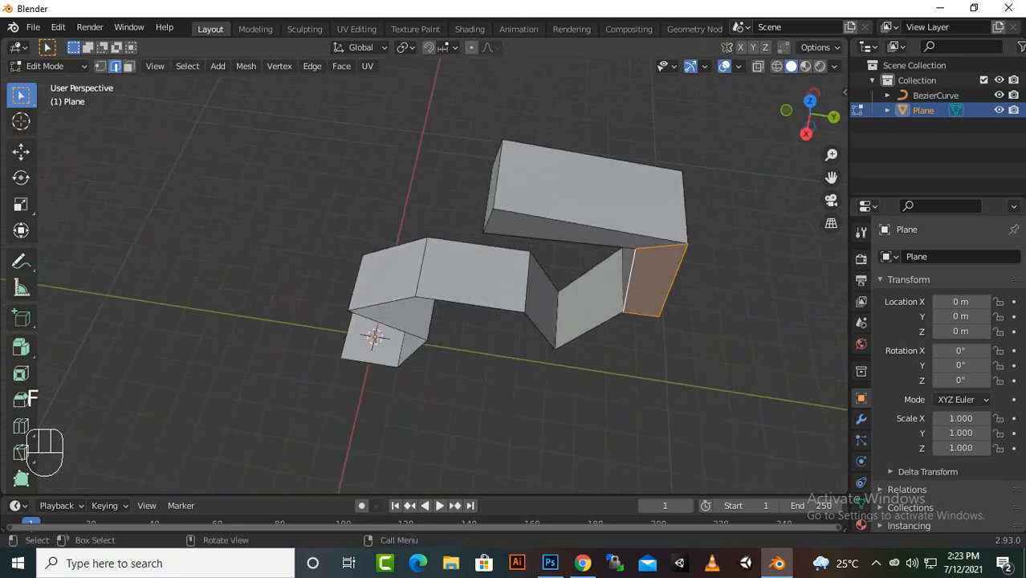
{"action": "scroll", "coordinate": [441, 273], "scroll_direction": "down", "scroll_amount": 4}
{"action": "scroll", "coordinate": [441, 273], "scroll_direction": "up", "scroll_amount": 1}
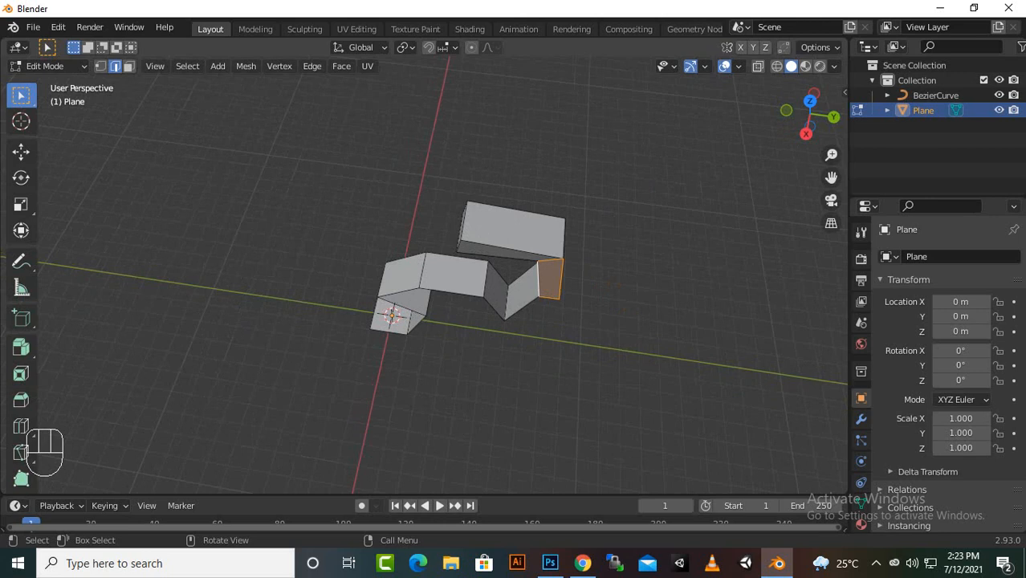
{"action": "key", "text": "Tab"}
{"action": "scroll", "coordinate": [441, 273], "scroll_direction": "down", "scroll_amount": 2}
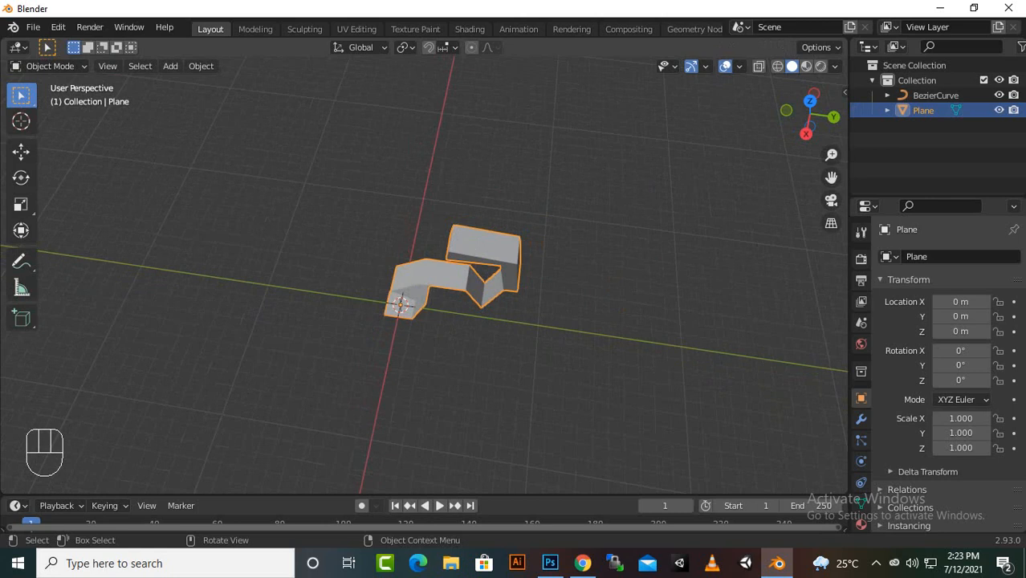
{"action": "key", "text": "Delete"}
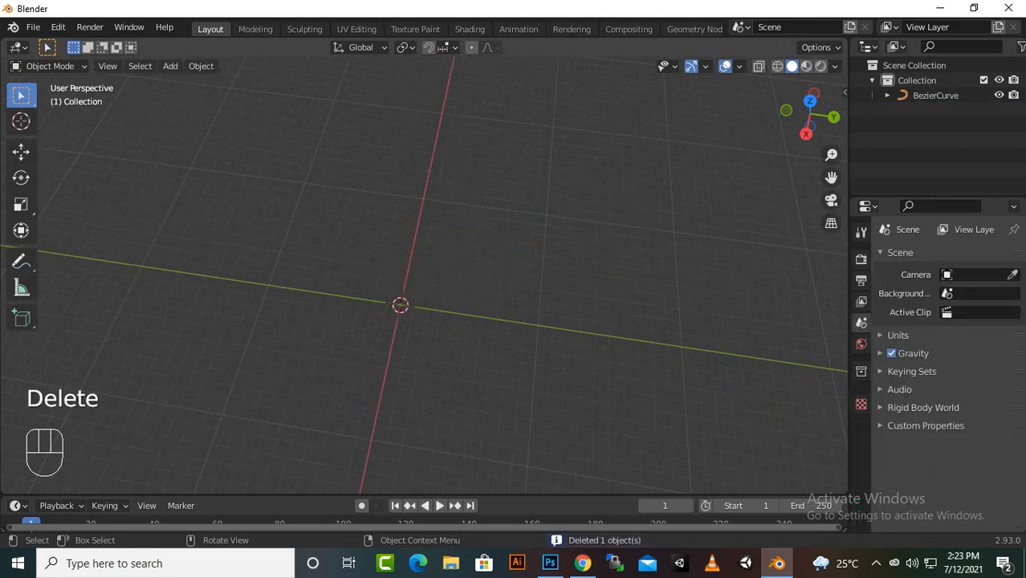